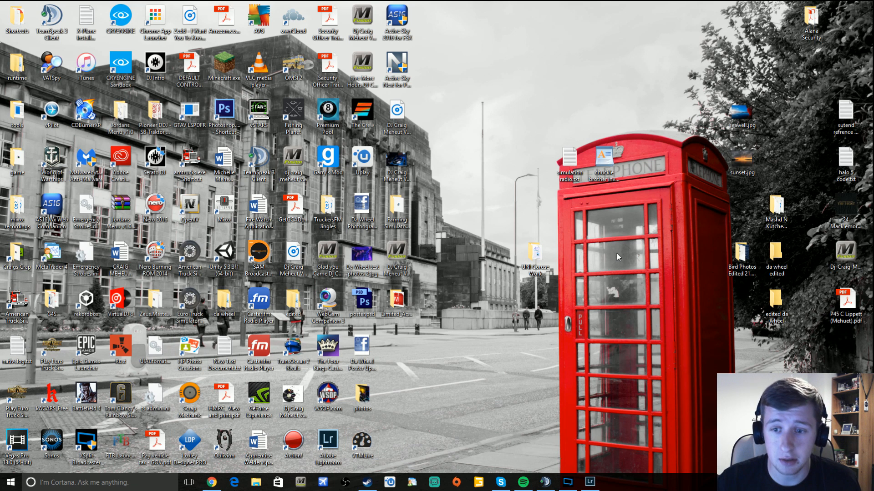
Create a new folder on the desktop named "Morning Photos 03.08.2016".
{"action": "right_click", "coordinate": [641, 264]}
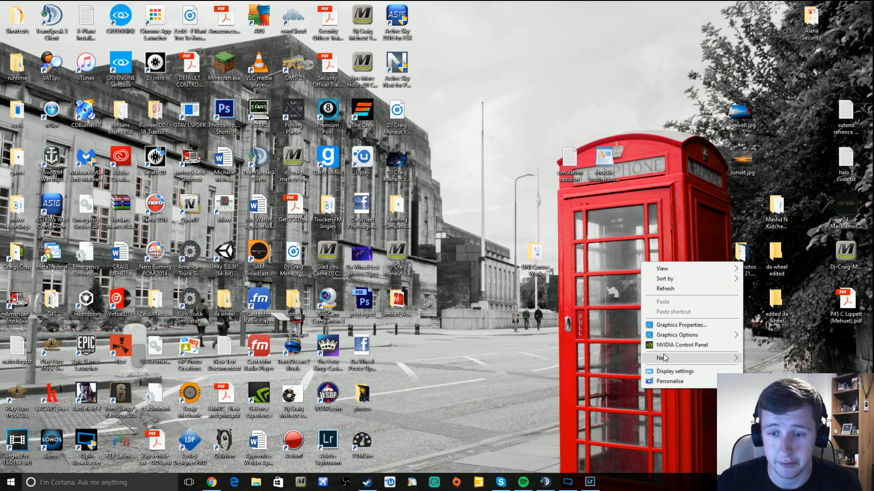
{"action": "left_click", "coordinate": [761, 357]}
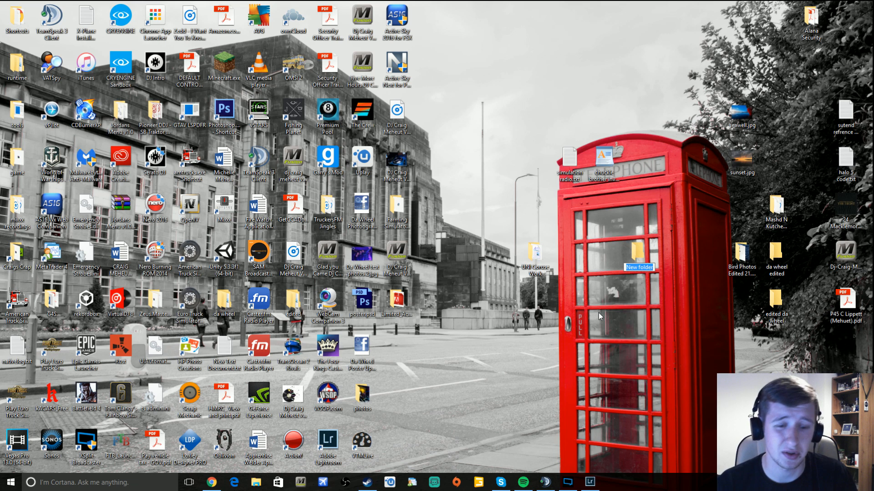
{"action": "type", "text": "NOrning"}
{"action": "key", "text": "BackSpace"}
{"action": "key", "text": "BackSpace"}
{"action": "key", "text": "BackSpace"}
{"action": "key", "text": "BackSpace"}
{"action": "key", "text": "BackSpace"}
{"action": "key", "text": "BackSpace"}
{"action": "key", "text": "BackSpace"}
{"action": "type", "text": "Morning Photos"}
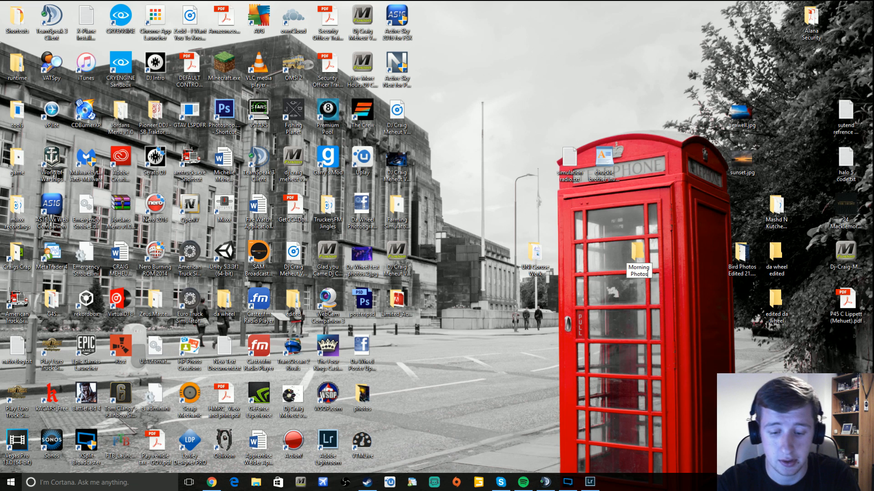
{"action": "type", "text": " 03."}
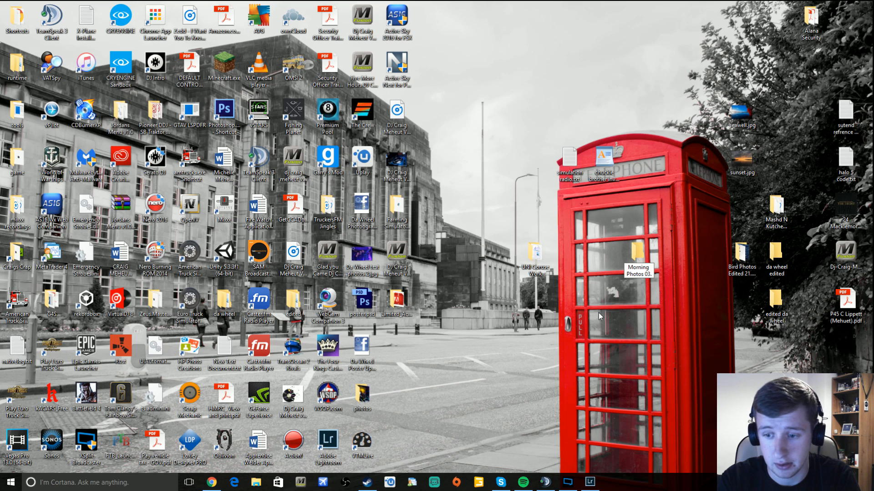
{"action": "type", "text": "08.2016"}
{"action": "key", "text": "Return"}
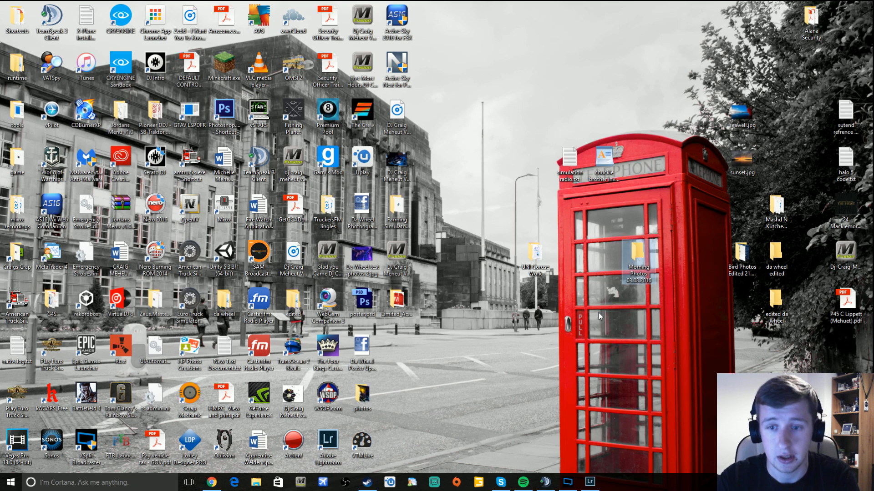
Open the Morning Photos 03.08.2016 folder and create a subfolder named "RAW" in it.
{"action": "double_click", "coordinate": [652, 254]}
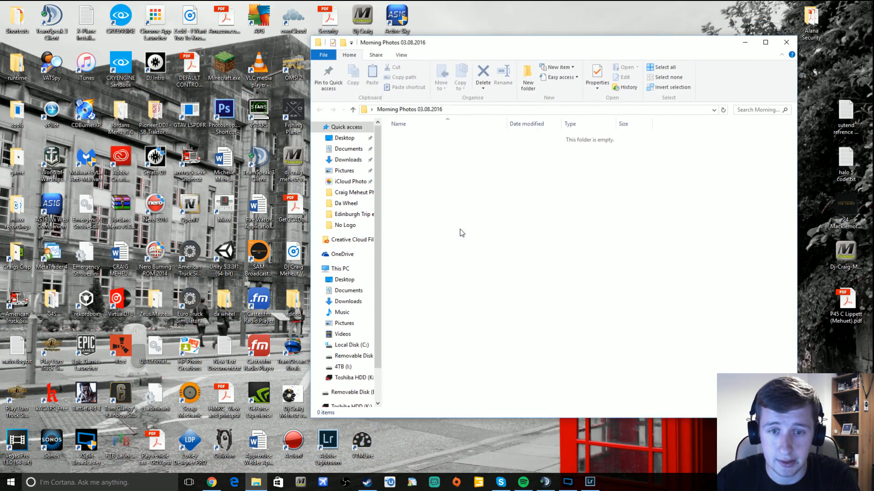
{"action": "right_click", "coordinate": [460, 230]}
{"action": "mouse_move", "coordinate": [527, 341]}
{"action": "left_click", "coordinate": [580, 341]}
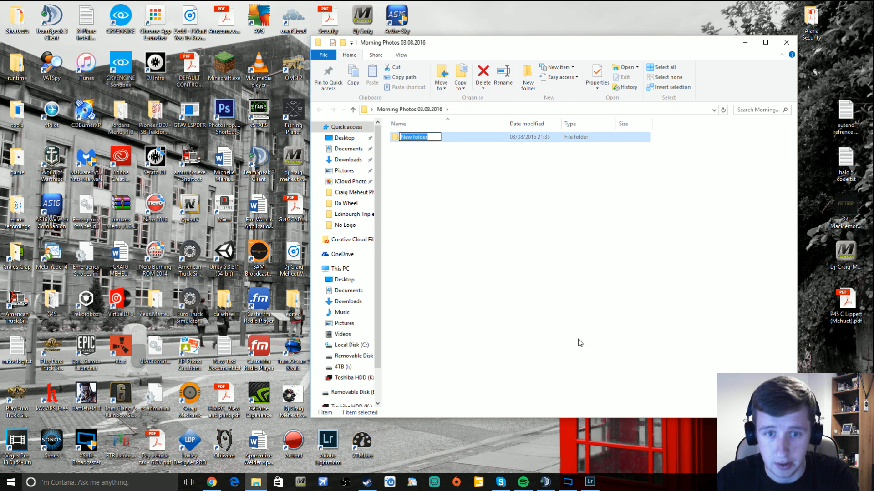
{"action": "type", "text": "RAW"}
{"action": "key", "text": "Return"}
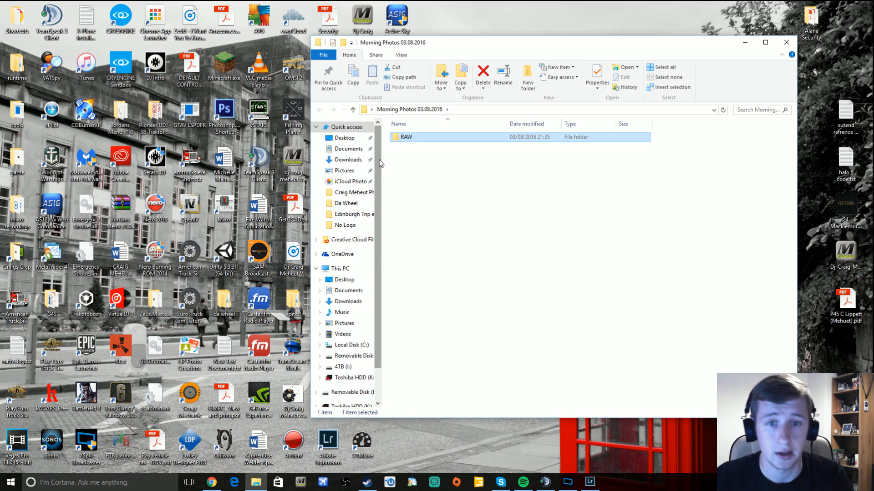
Create a second subfolder named "Edited" alongside RAW.
{"action": "right_click", "coordinate": [395, 167]}
{"action": "mouse_move", "coordinate": [459, 277]}
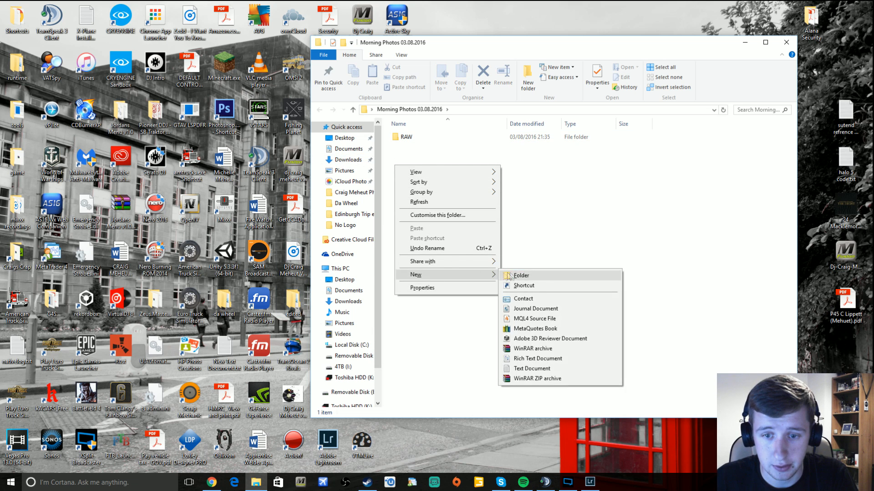
{"action": "left_click", "coordinate": [523, 275]}
{"action": "type", "text": "Edited"}
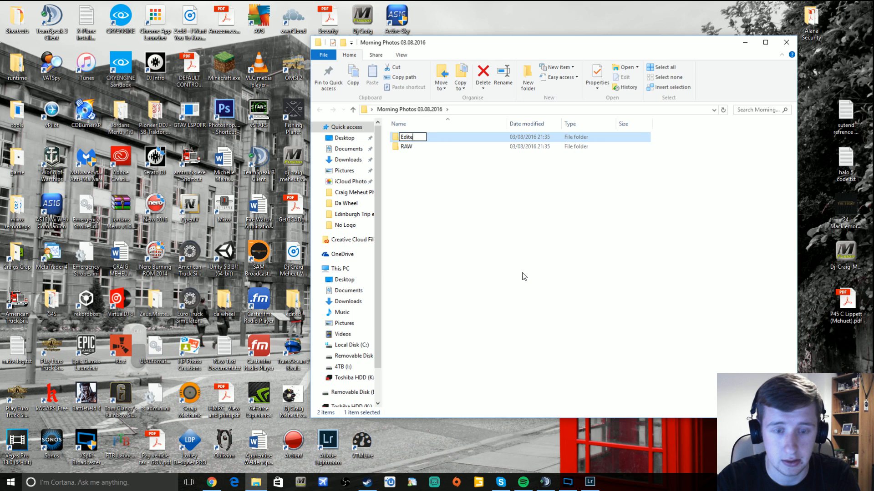
{"action": "key", "text": "Return"}
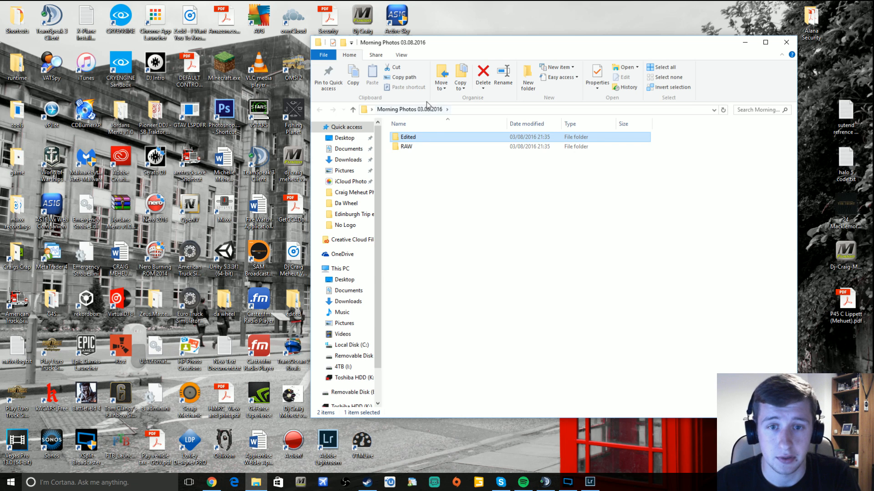
Open the RAW folder, and in a separate window open DCIM > 107D7100 on Removable Disk (E:).
{"action": "double_click", "coordinate": [428, 147]}
{"action": "right_click", "coordinate": [256, 482]}
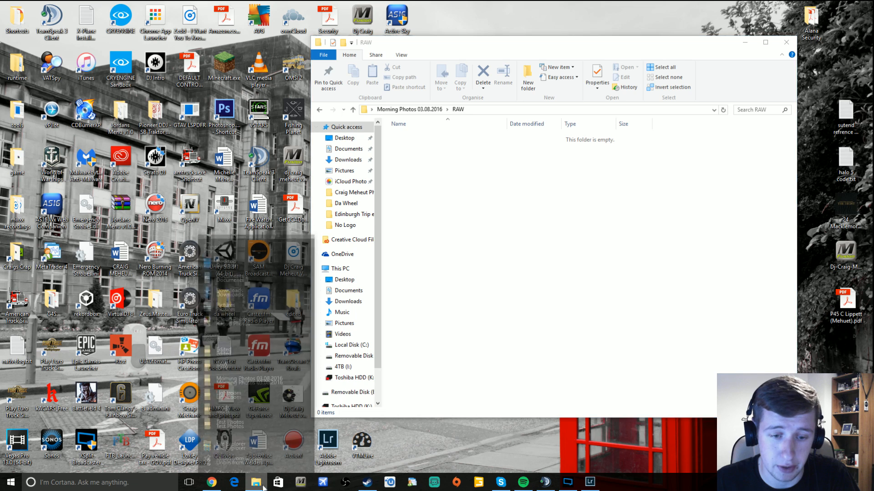
{"action": "left_click", "coordinate": [250, 435]}
{"action": "left_click", "coordinate": [365, 368]}
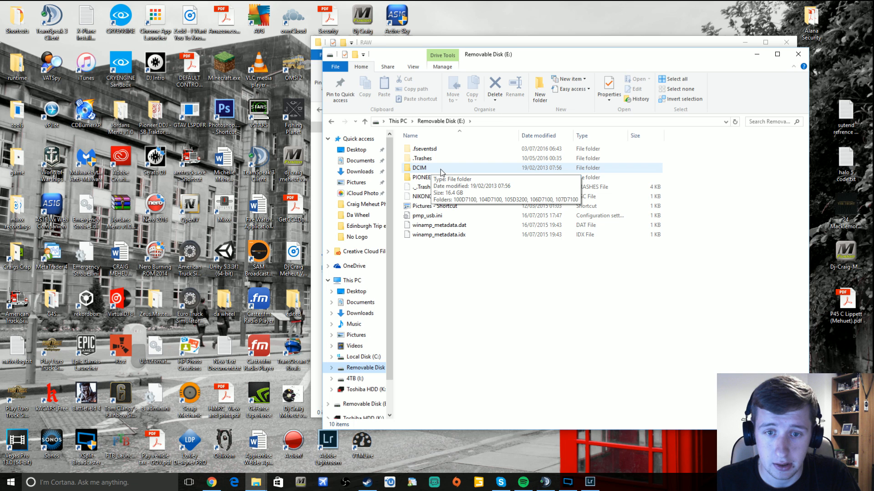
{"action": "double_click", "coordinate": [441, 169]}
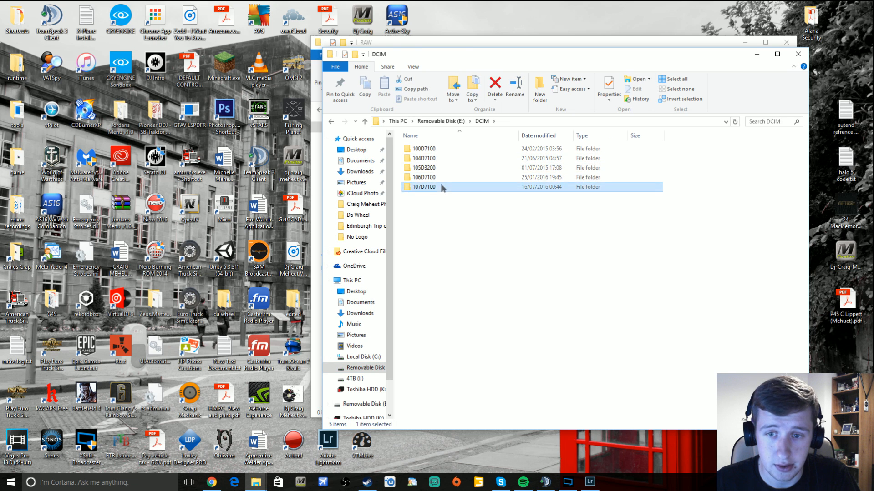
{"action": "double_click", "coordinate": [440, 187]}
Select all photos from DSC_7052.NEF through DSC_7179.NEF in the 107D7100 folder.
{"action": "left_click_drag", "start_coordinate": [804, 178], "coordinate": [804, 392]}
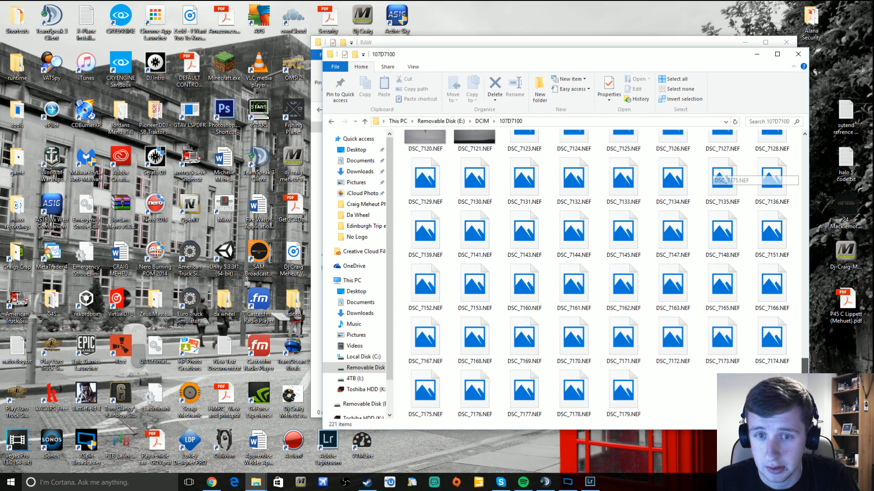
{"action": "scroll", "coordinate": [537, 330], "scroll_direction": "up", "scroll_amount": 3}
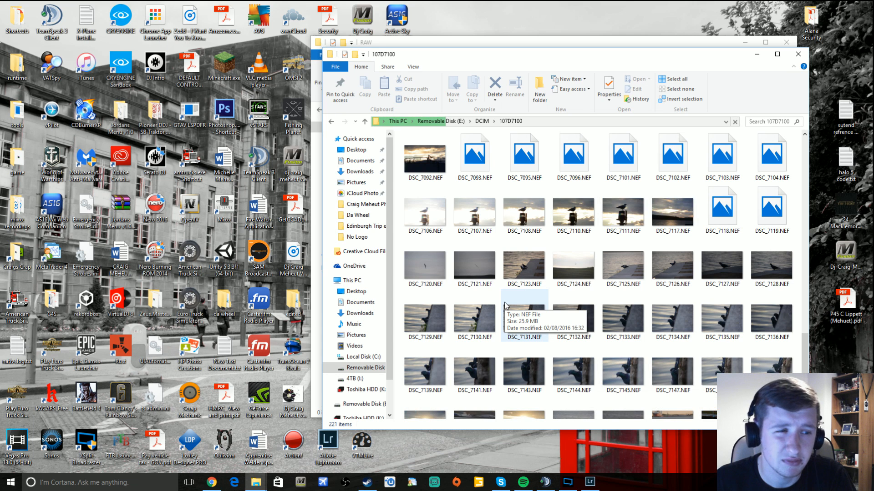
{"action": "scroll", "coordinate": [504, 306], "scroll_direction": "up", "scroll_amount": 4}
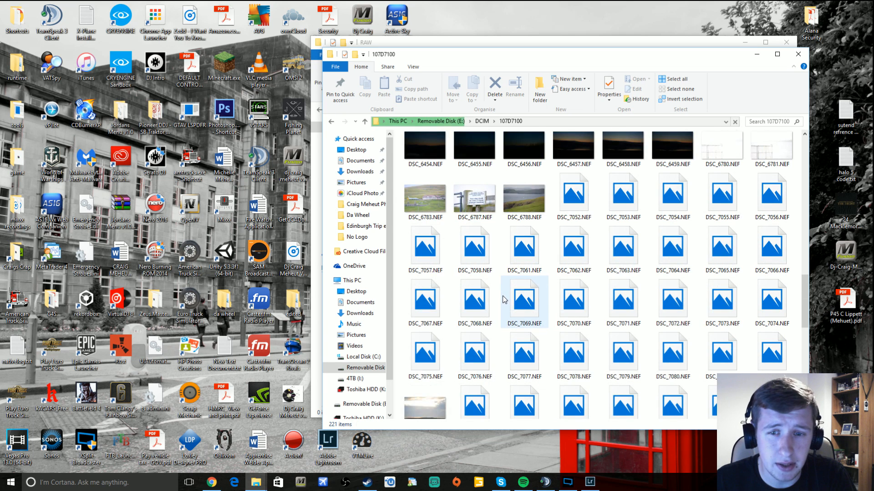
{"action": "scroll", "coordinate": [504, 289], "scroll_direction": "up", "scroll_amount": 2}
{"action": "left_click", "coordinate": [568, 197]}
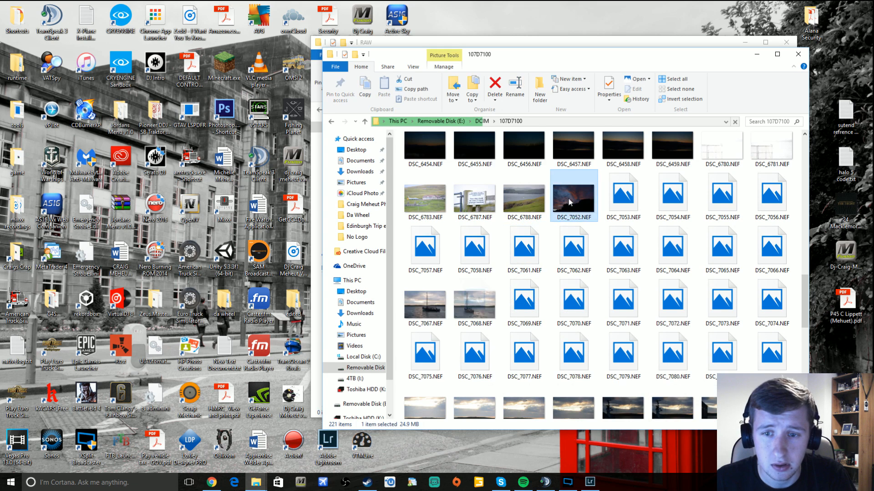
{"action": "scroll", "coordinate": [567, 227], "scroll_direction": "down", "scroll_amount": 8}
{"action": "left_click", "coordinate": [613, 395], "text": "shift"}
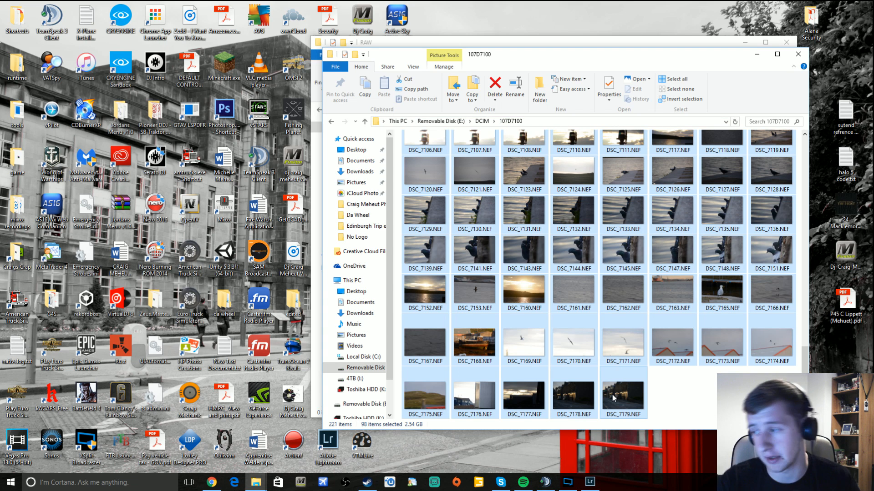
Try to move the selected photos into the desktop folder's RAW subfolder, and return to the RAW window.
{"action": "right_click", "coordinate": [431, 219]}
{"action": "left_click", "coordinate": [458, 370]}
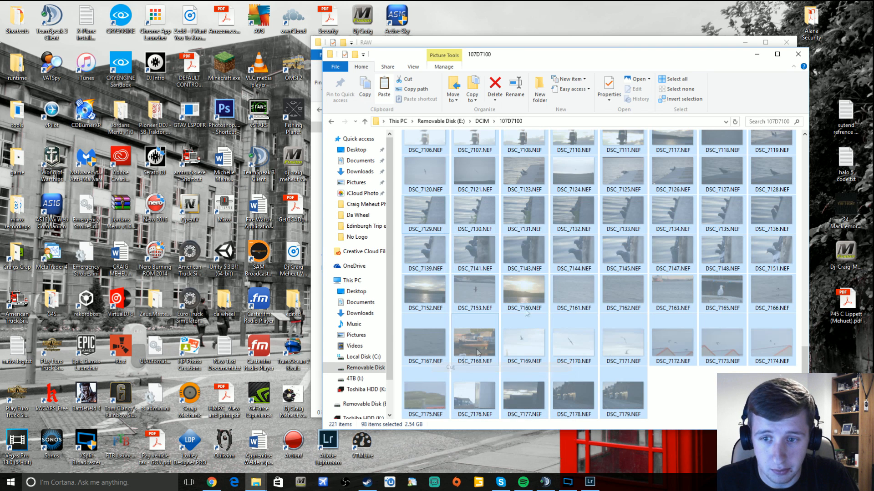
{"action": "left_click", "coordinate": [757, 54]}
{"action": "right_click", "coordinate": [477, 224]}
{"action": "left_click", "coordinate": [498, 287]}
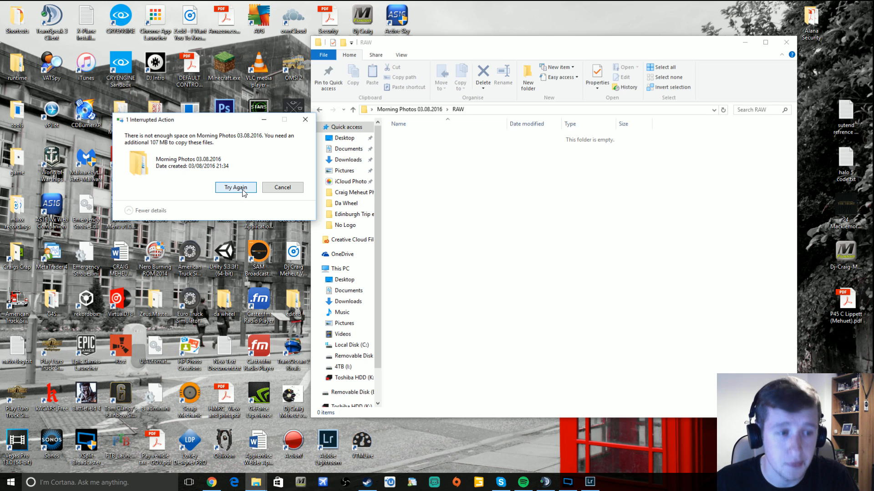
{"action": "left_click", "coordinate": [279, 192]}
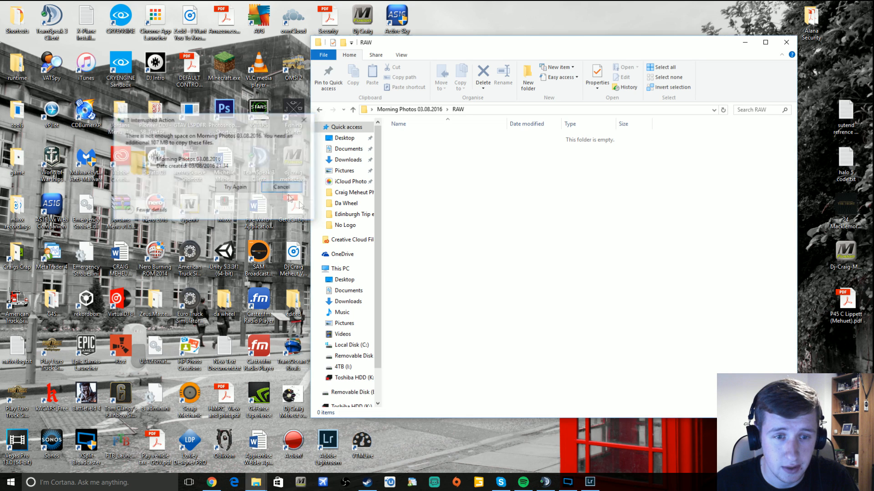
{"action": "mouse_move", "coordinate": [256, 482]}
{"action": "left_click", "coordinate": [288, 443]}
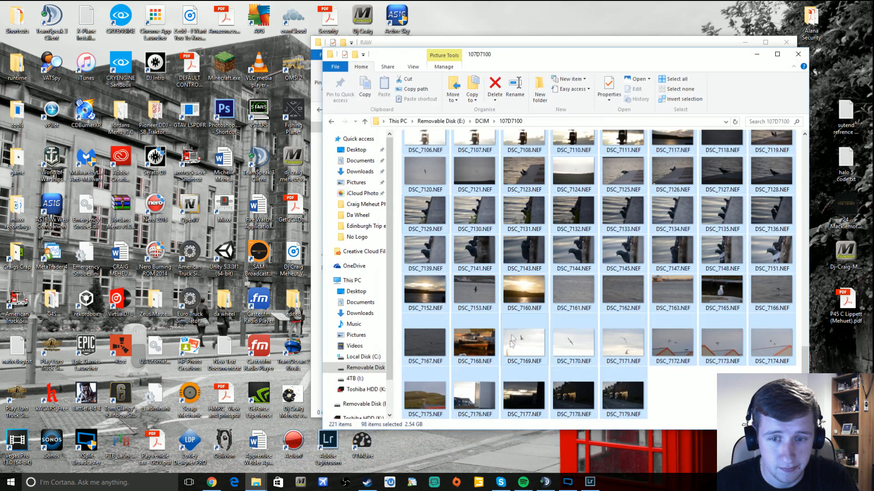
{"action": "left_click", "coordinate": [755, 57]}
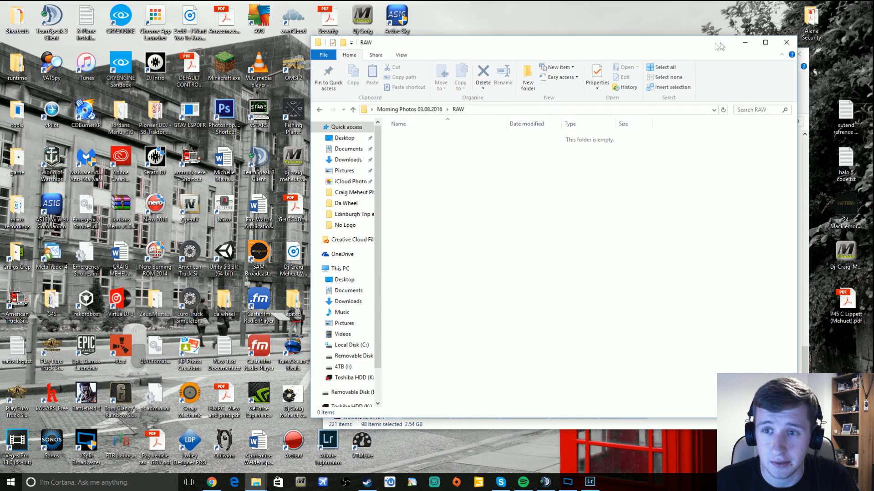
Open the photography folder on Toshiba HDD (K:) and move its window aside so the desktop's Morning Photos folder can be reached.
{"action": "left_click", "coordinate": [351, 377]}
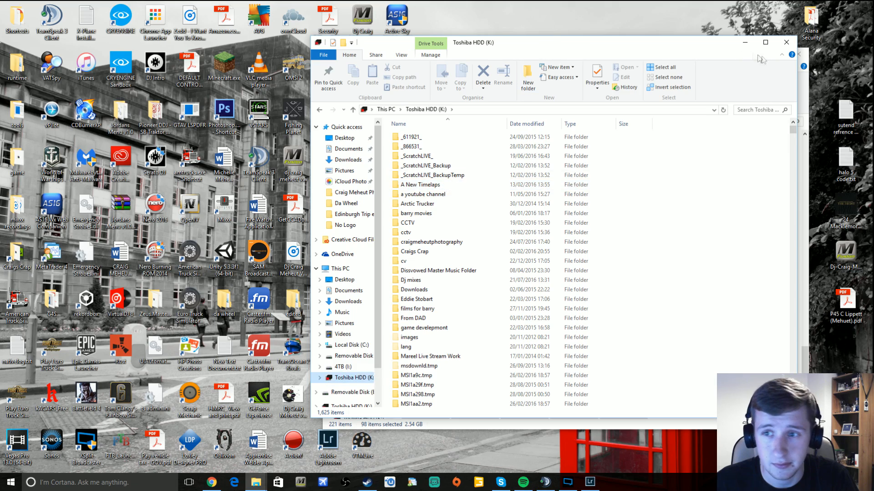
{"action": "left_click", "coordinate": [804, 89]}
{"action": "left_click", "coordinate": [756, 60]}
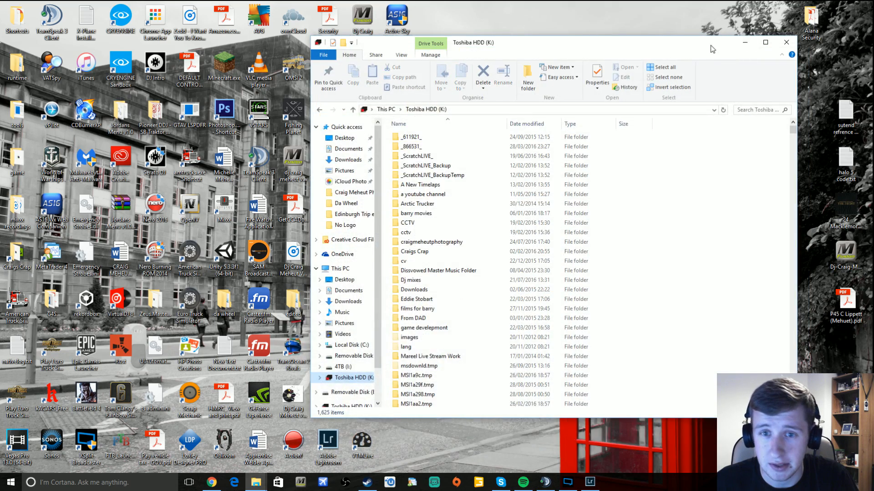
{"action": "left_click_drag", "start_coordinate": [710, 43], "coordinate": [501, 64]}
{"action": "left_click", "coordinate": [226, 266]}
{"action": "double_click", "coordinate": [227, 266]}
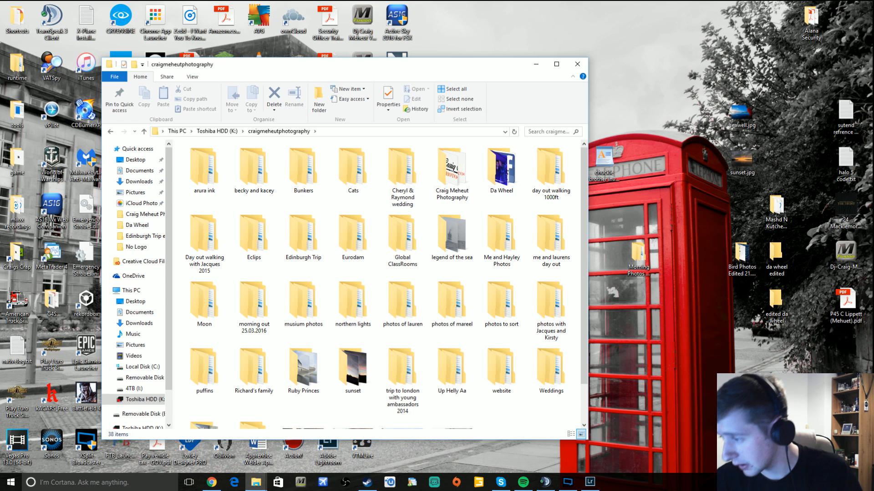
Move the Morning Photos 03.08.2016 folder from the desktop into the photography folder on Toshiba HDD (K:), and open its RAW subfolder.
{"action": "key", "text": "alt+Tab"}
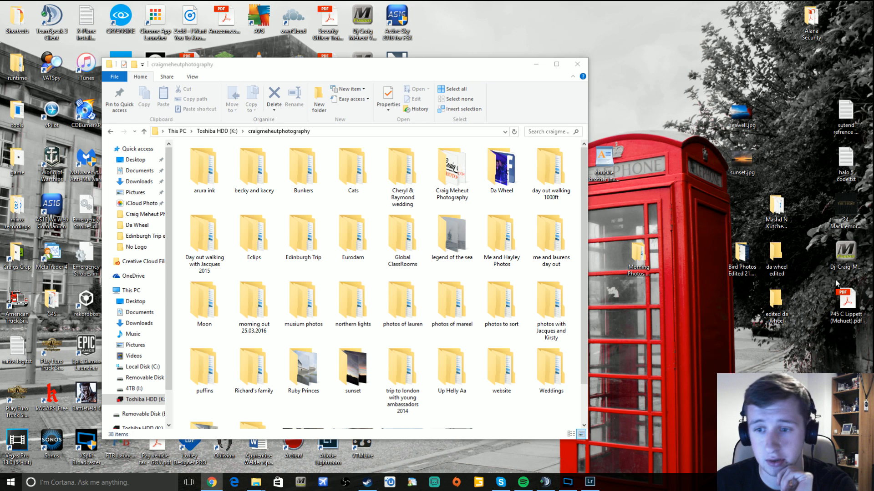
{"action": "left_click", "coordinate": [646, 264]}
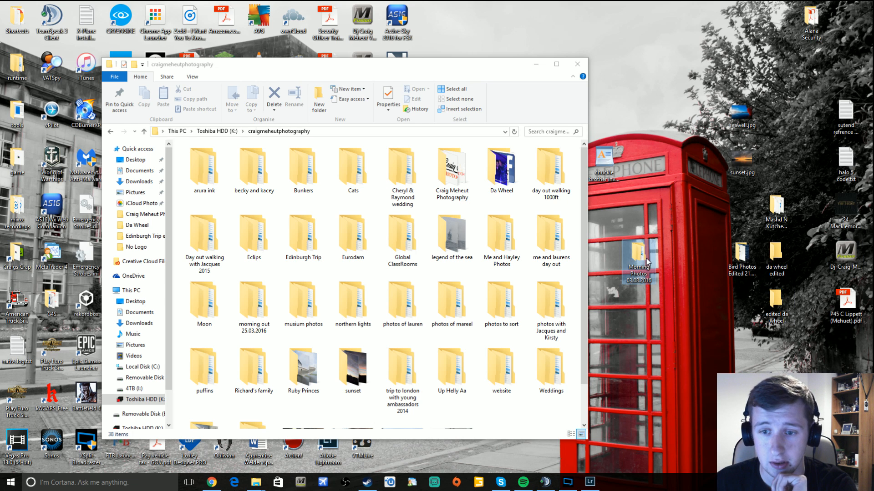
{"action": "right_click", "coordinate": [646, 264]}
{"action": "left_click", "coordinate": [666, 409]}
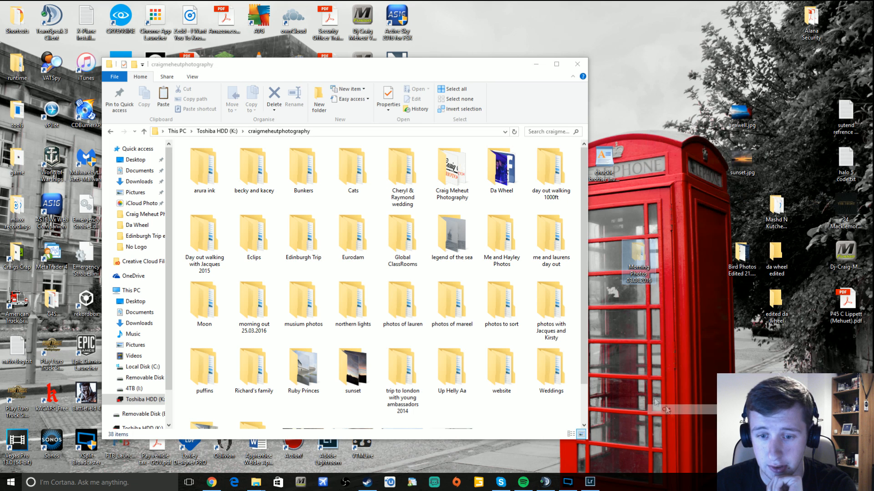
{"action": "right_click", "coordinate": [507, 282]}
{"action": "left_click", "coordinate": [530, 345]}
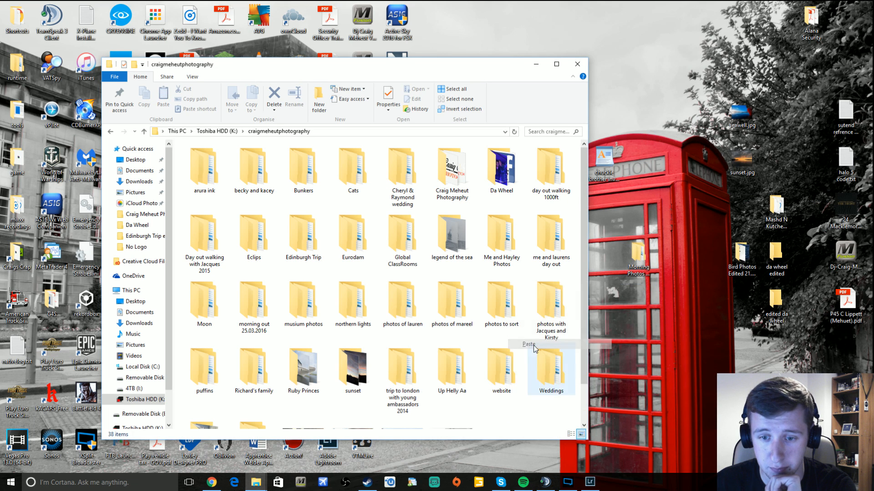
{"action": "double_click", "coordinate": [501, 388]}
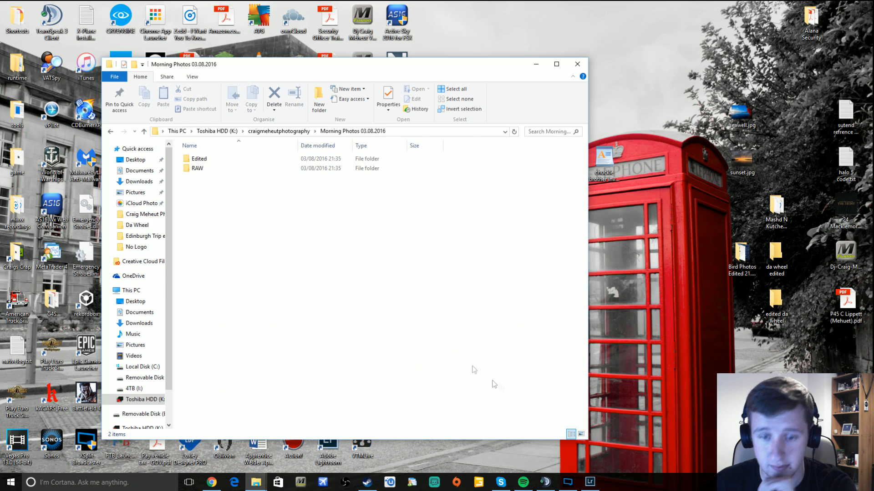
{"action": "double_click", "coordinate": [233, 167]}
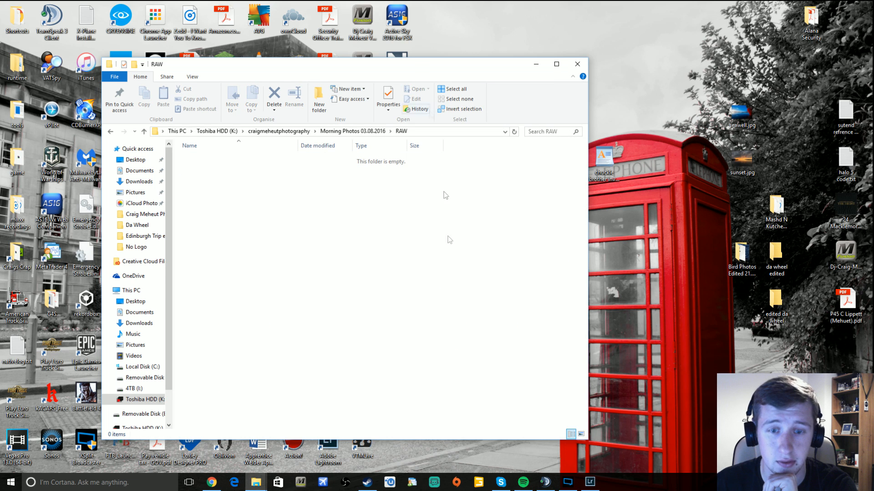
Move the photos DSC_7052.NEF through DSC_7179.NEF from the card's 107D7100 folder into RAW inside Morning Photos 03.08.2016.
{"action": "mouse_move", "coordinate": [256, 482]}
{"action": "left_click", "coordinate": [270, 462]}
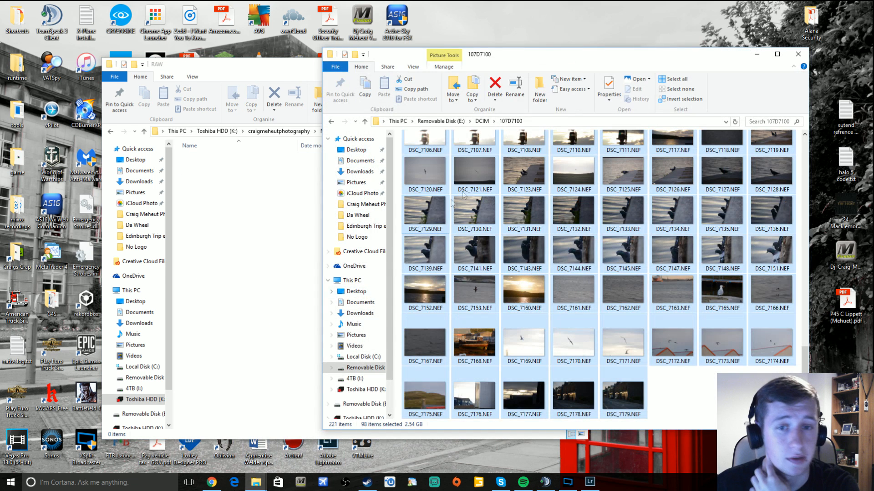
{"action": "right_click", "coordinate": [499, 197]}
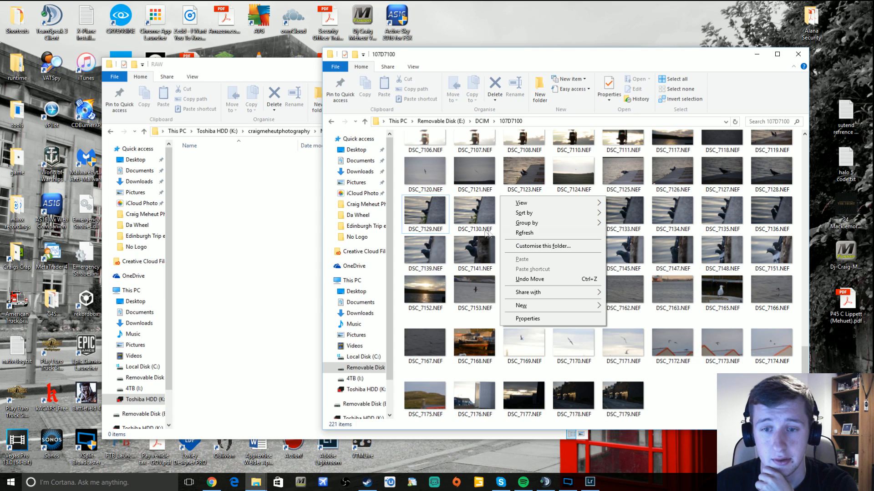
{"action": "left_click", "coordinate": [478, 207]}
{"action": "scroll", "coordinate": [541, 216], "scroll_direction": "up", "scroll_amount": 5}
{"action": "scroll", "coordinate": [610, 247], "scroll_direction": "down", "scroll_amount": 2}
{"action": "left_click", "coordinate": [583, 159]}
{"action": "scroll", "coordinate": [568, 204], "scroll_direction": "down", "scroll_amount": 6}
{"action": "left_click", "coordinate": [613, 387], "text": "shift"}
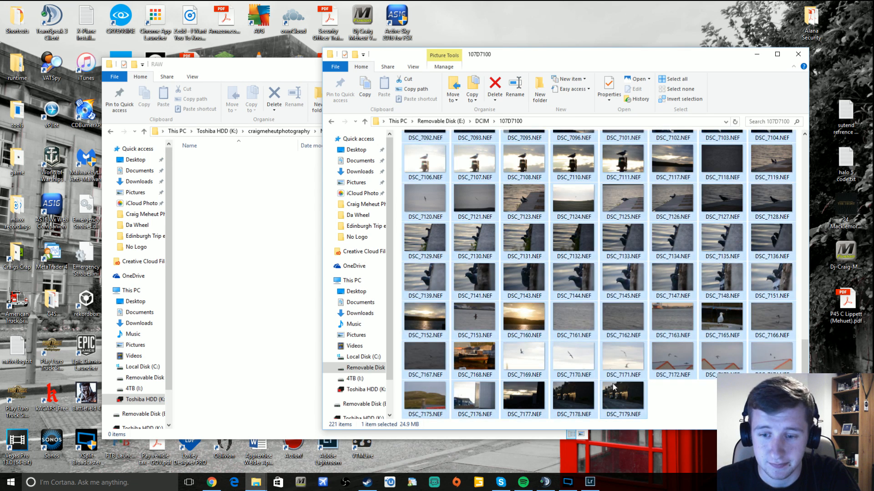
{"action": "scroll", "coordinate": [450, 227], "scroll_direction": "up", "scroll_amount": 2}
{"action": "right_click", "coordinate": [439, 189]}
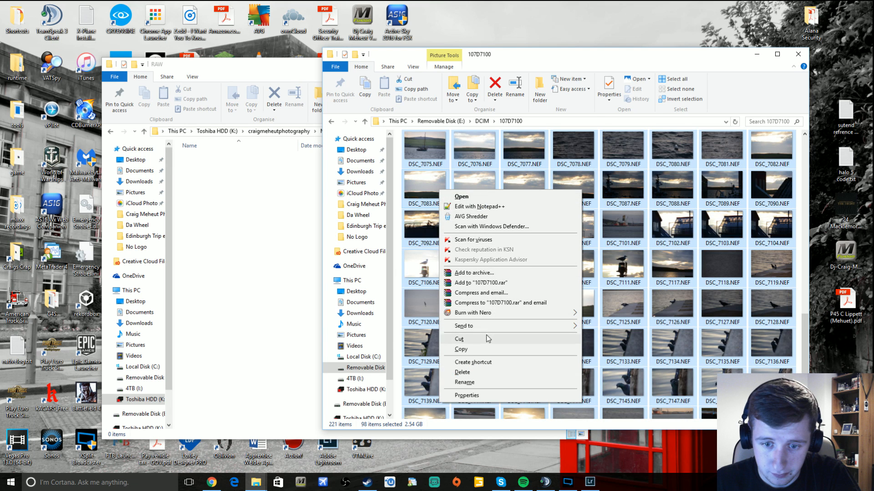
{"action": "left_click", "coordinate": [440, 339]}
{"action": "left_click", "coordinate": [258, 292]}
{"action": "right_click", "coordinate": [258, 293]}
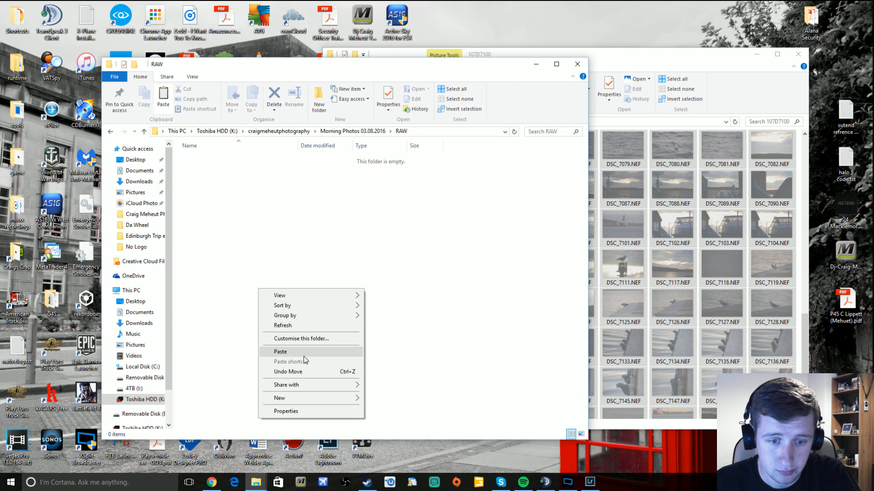
{"action": "left_click", "coordinate": [303, 353]}
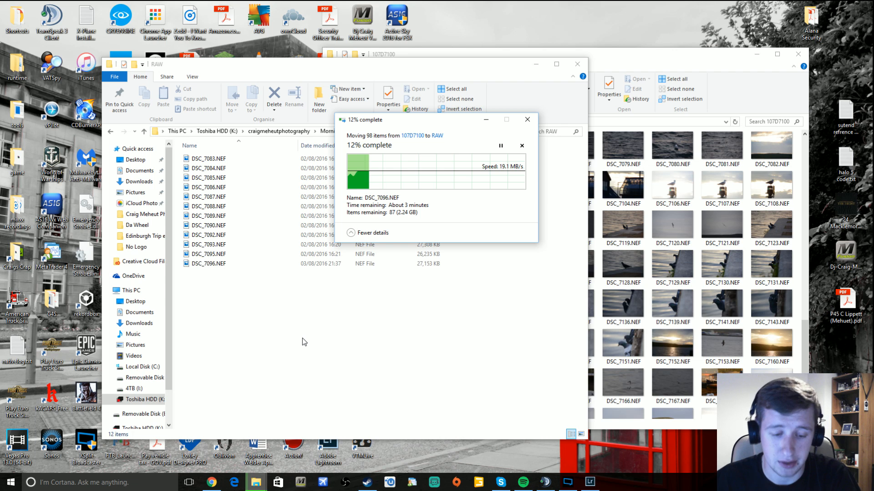
Open the Windows temporary files folder with the Run command %temp%.
{"action": "key", "text": "super+r"}
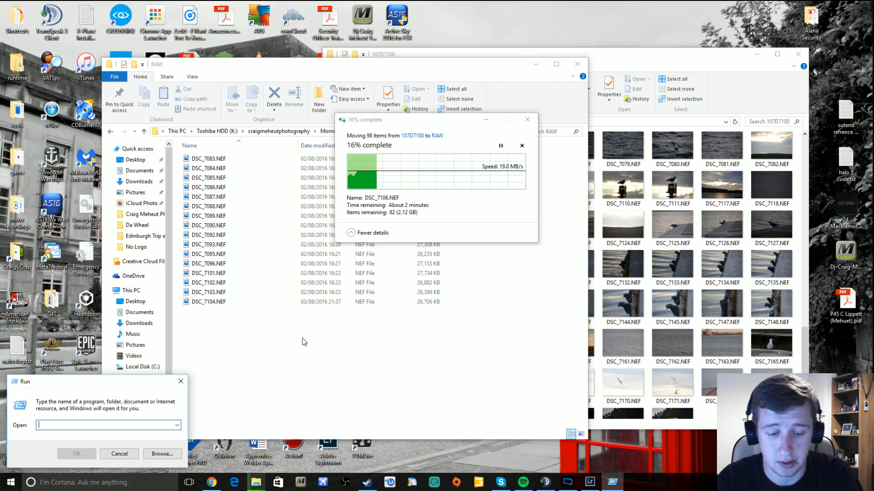
{"action": "type", "text": "%temp"}
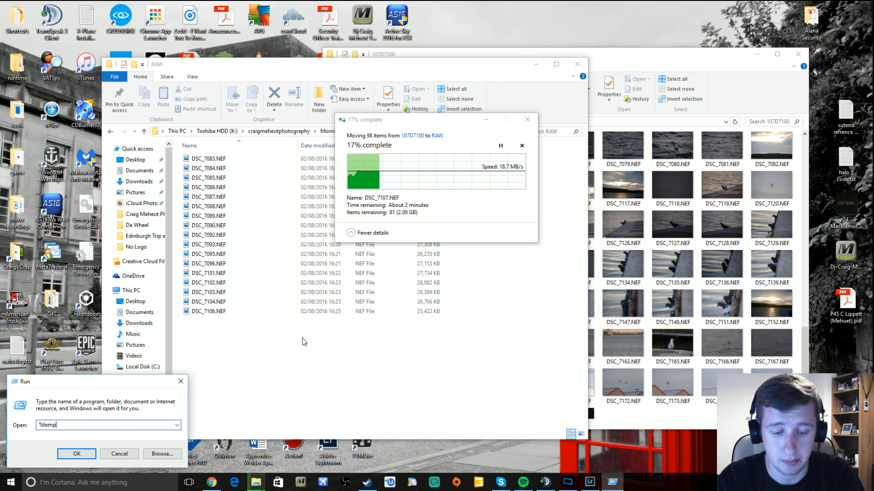
{"action": "type", "text": "%"}
{"action": "key", "text": "Return"}
Delete everything in the Temp folder, granting administrator permission for all items and skipping those in use.
{"action": "left_click_drag", "start_coordinate": [419, 76], "coordinate": [0, 89]}
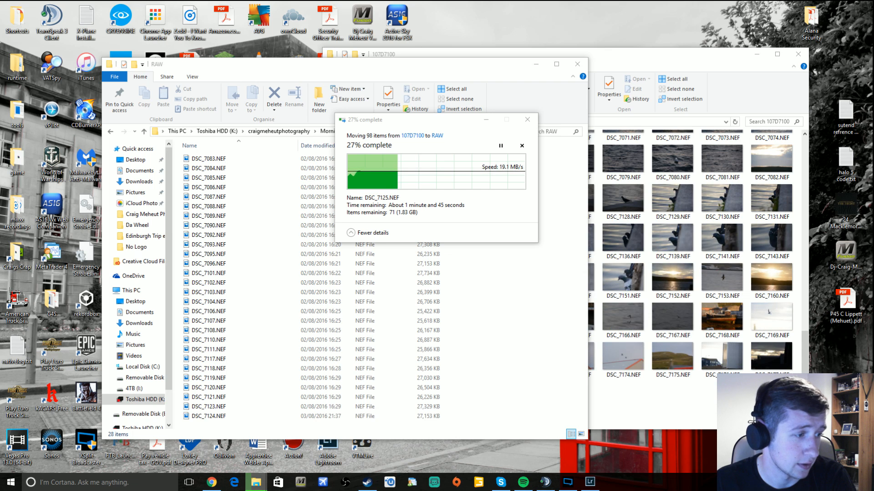
{"action": "key", "text": "Delete"}
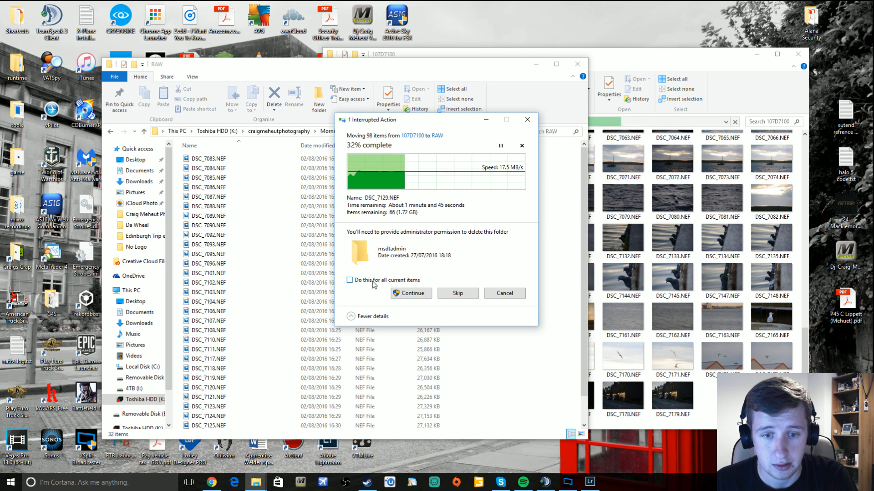
{"action": "left_click", "coordinate": [373, 280]}
{"action": "left_click", "coordinate": [409, 295]}
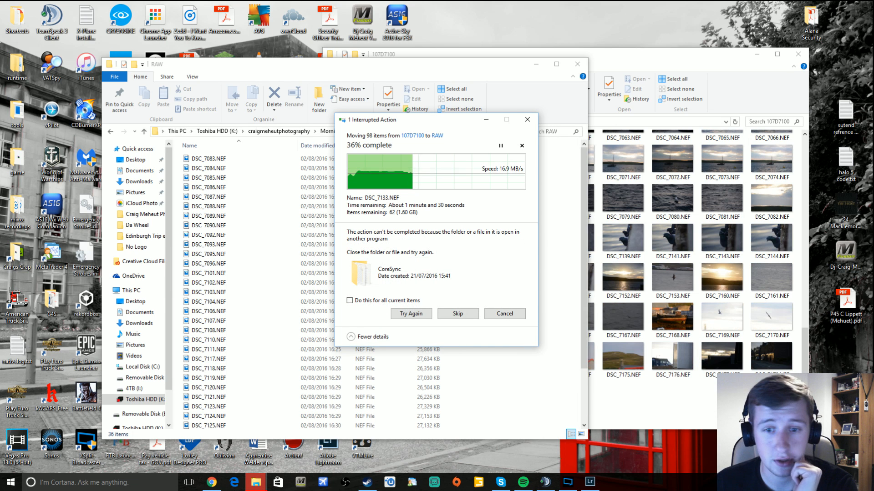
{"action": "left_click", "coordinate": [405, 301]}
{"action": "left_click", "coordinate": [407, 312]}
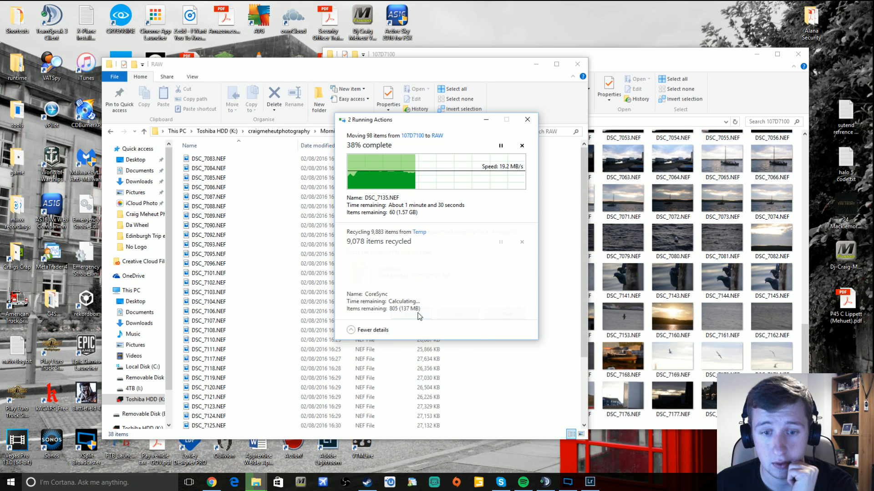
{"action": "left_click", "coordinate": [457, 314]}
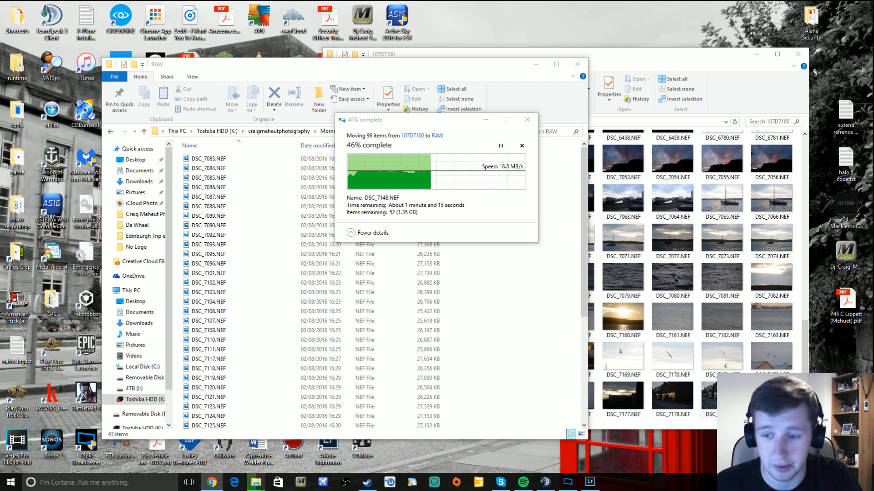
Empty the Recycle Bin permanently, granting administrator permission for the protected msdtadmin folder.
{"action": "right_click", "coordinate": [846, 441]}
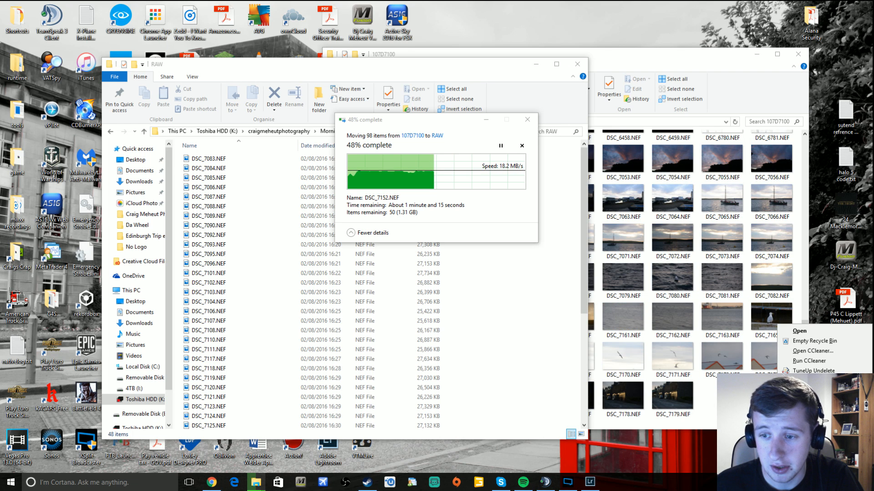
{"action": "left_click", "coordinate": [812, 341]}
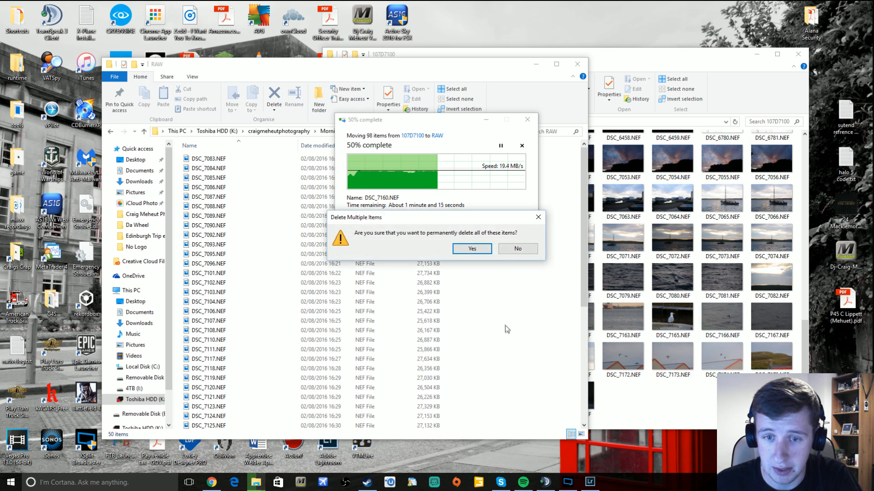
{"action": "left_click", "coordinate": [474, 248]}
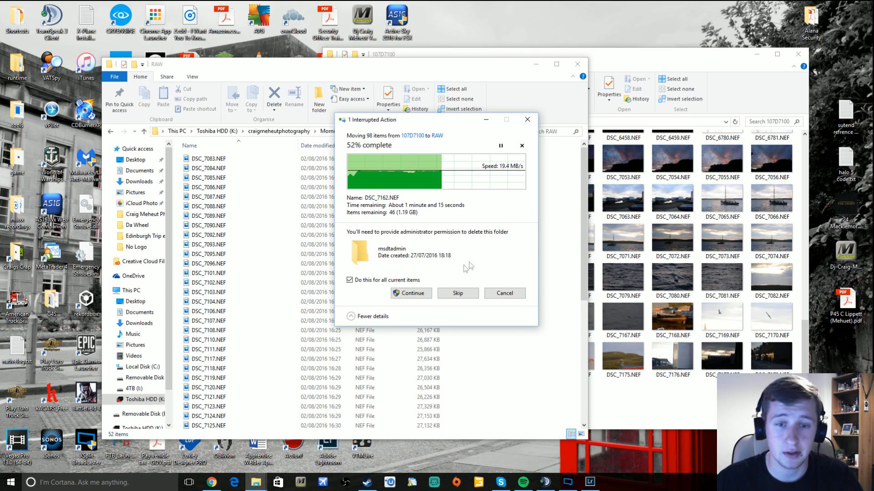
{"action": "left_click", "coordinate": [408, 294]}
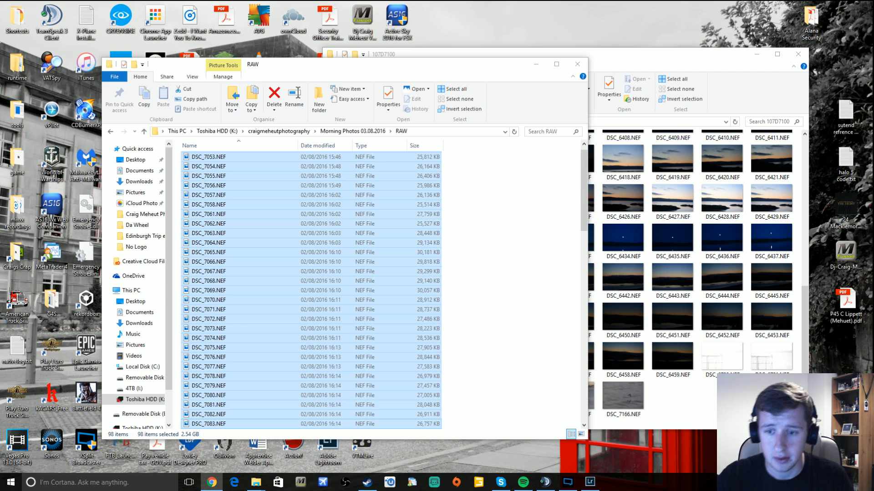
Try to move the leftover DSC_7163.NEF and DSC_7166.NEF from the card's 107D7100 folder into the RAW folder.
{"action": "left_click", "coordinate": [674, 400]}
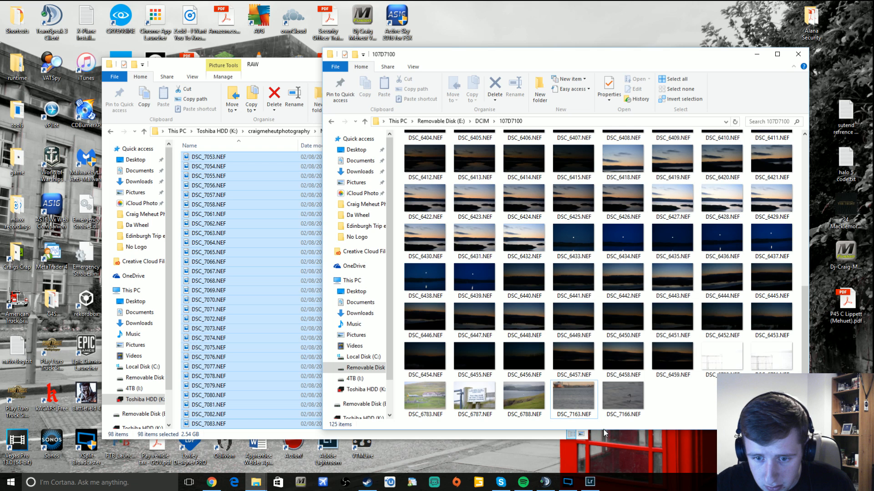
{"action": "left_click", "coordinate": [594, 410]}
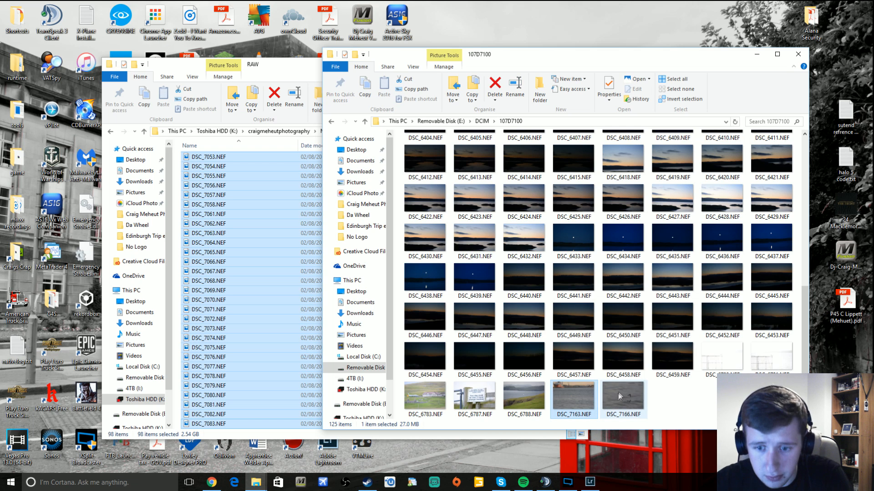
{"action": "left_click", "coordinate": [621, 403], "text": "ctrl"}
{"action": "right_click", "coordinate": [621, 403]}
{"action": "key", "text": "Escape"}
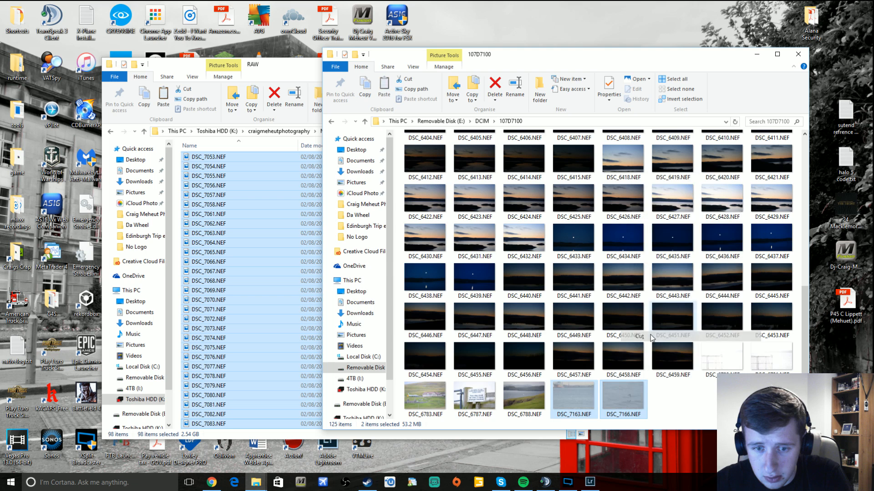
{"action": "left_click", "coordinate": [292, 67]}
{"action": "left_click", "coordinate": [525, 241]}
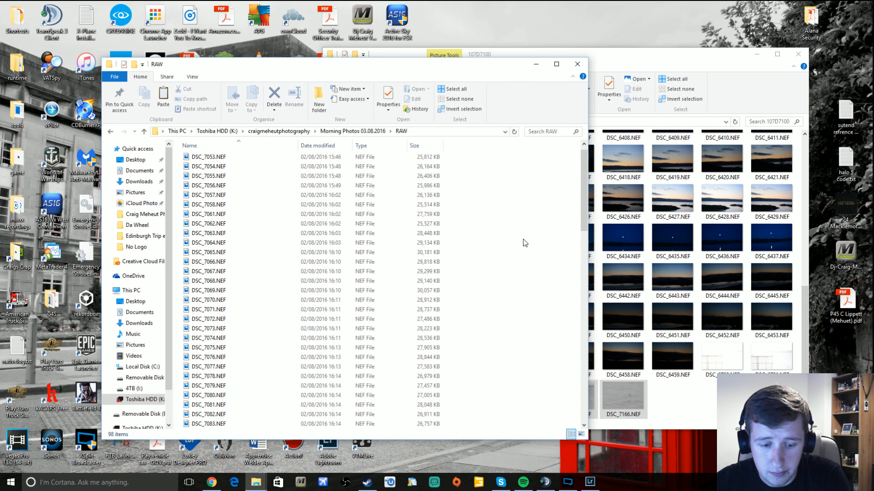
{"action": "key", "text": "ctrl+v"}
{"action": "left_click", "coordinate": [415, 217]}
{"action": "left_click", "coordinate": [448, 221]}
{"action": "left_click", "coordinate": [449, 221]}
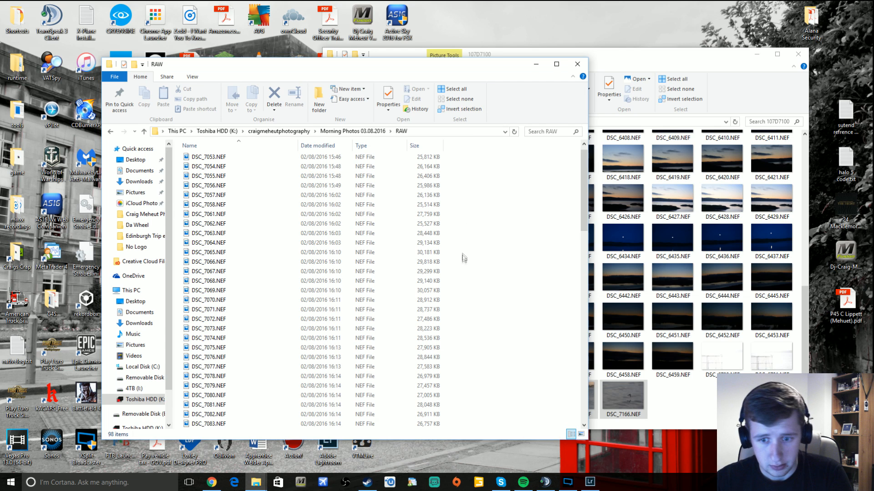
Check the used and free space of the Toshiba HDD (K:) drive in its properties.
{"action": "right_click", "coordinate": [137, 401]}
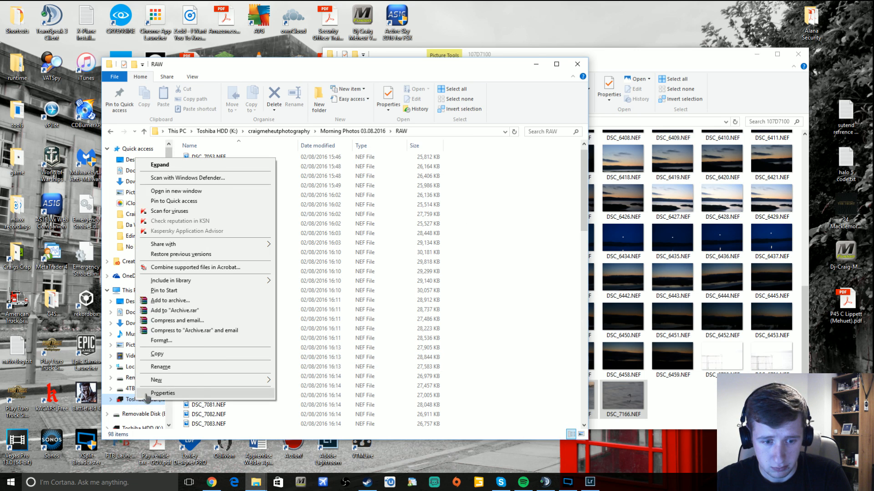
{"action": "left_click", "coordinate": [147, 394]}
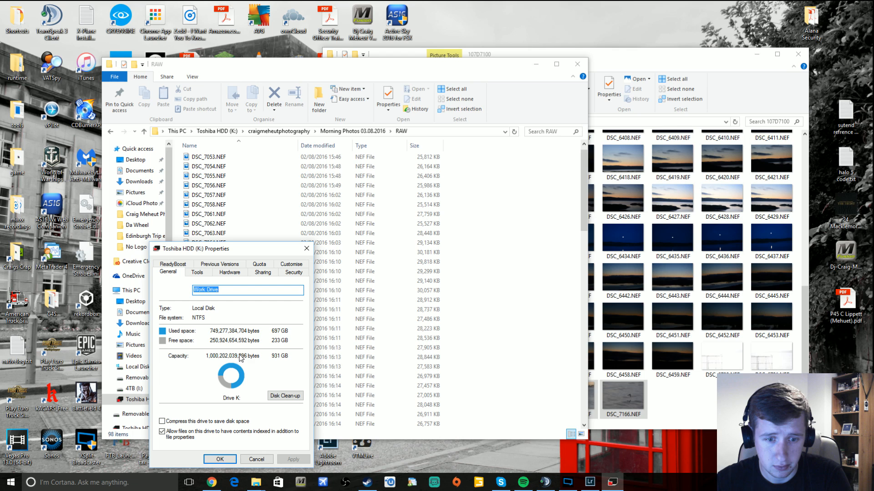
{"action": "left_click", "coordinate": [306, 249]}
Display the RAW folder as large icons and open all photos from DSC_7052.NEF through DSC_7179.NEF for viewing.
{"action": "left_click", "coordinate": [192, 76]}
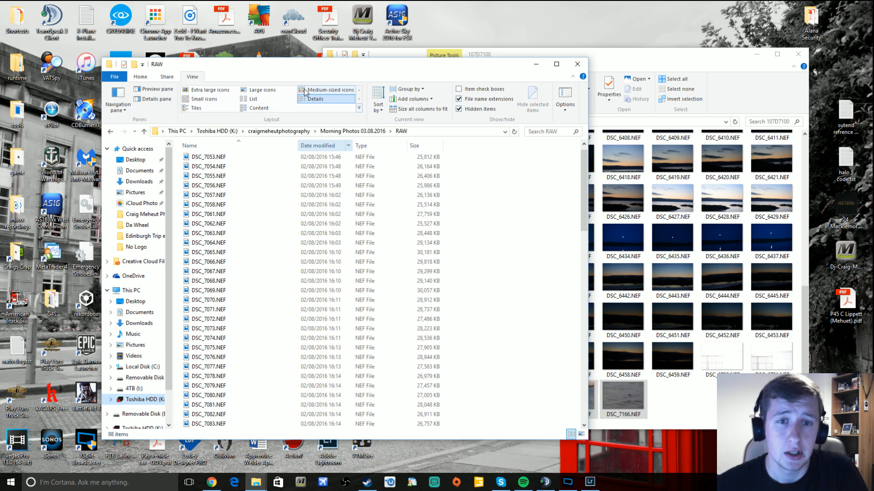
{"action": "left_click", "coordinate": [274, 93]}
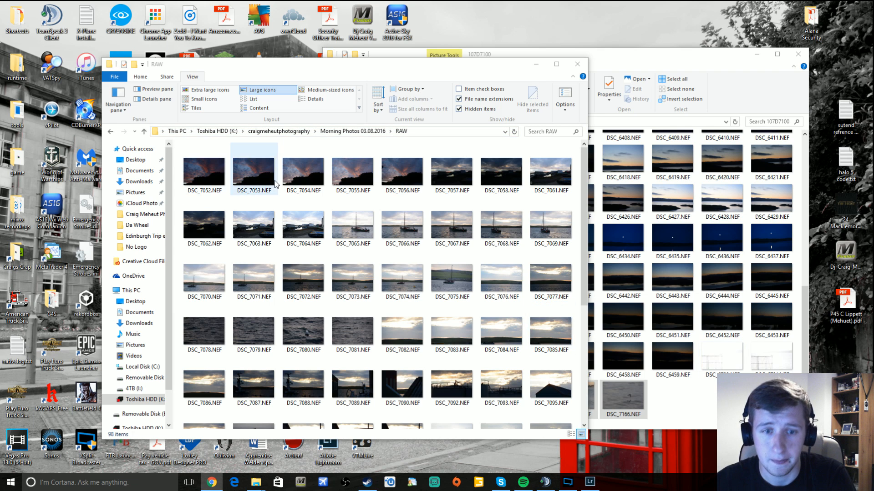
{"action": "left_click", "coordinate": [200, 172]}
{"action": "scroll", "coordinate": [410, 236], "scroll_direction": "down", "scroll_amount": 10}
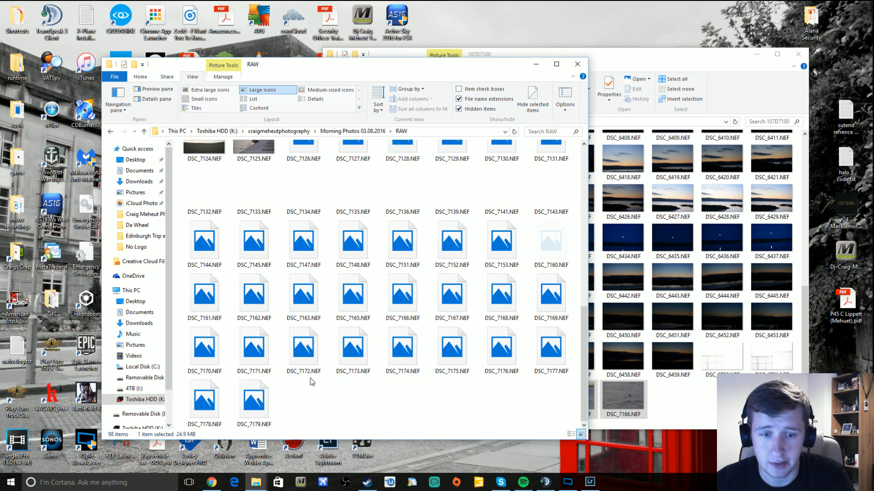
{"action": "left_click", "coordinate": [243, 414], "text": "shift"}
{"action": "scroll", "coordinate": [242, 414], "scroll_direction": "up", "scroll_amount": 10}
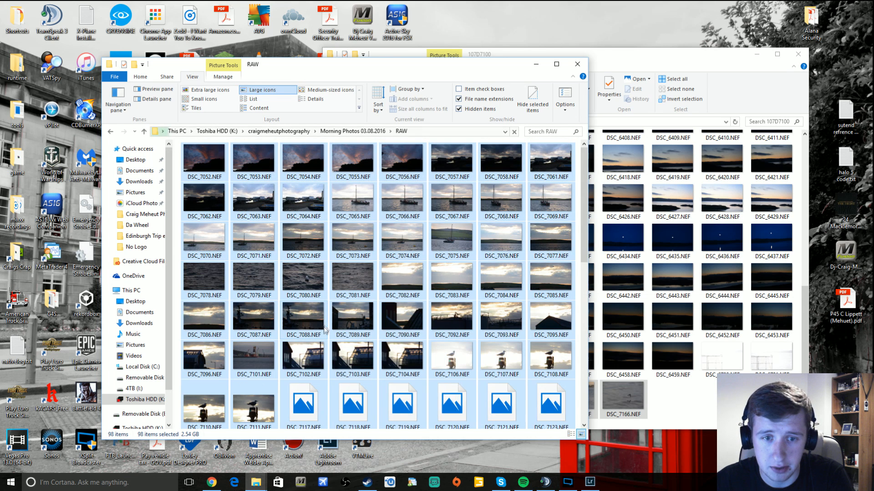
{"action": "right_click", "coordinate": [216, 174]}
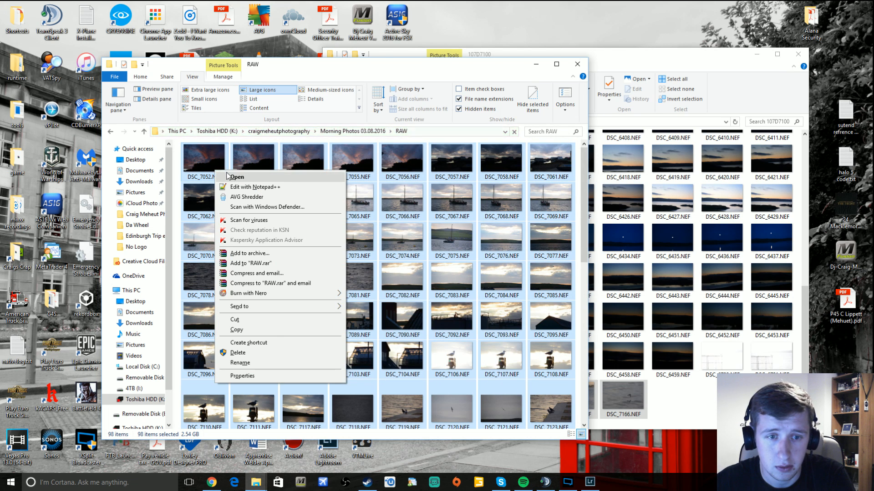
{"action": "left_click", "coordinate": [228, 177]}
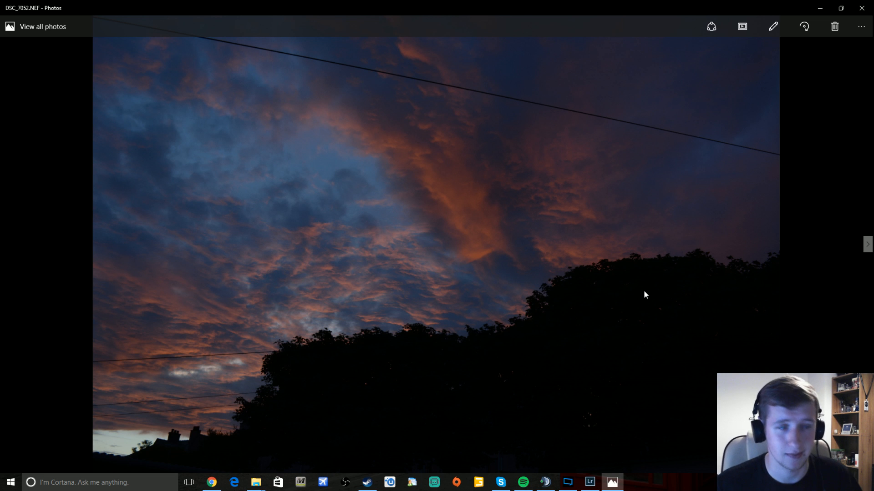
Look through the sunset sky photos from DSC_7052.NEF to DSC_7056.NEF, comparing the first two.
{"action": "key", "text": "Right"}
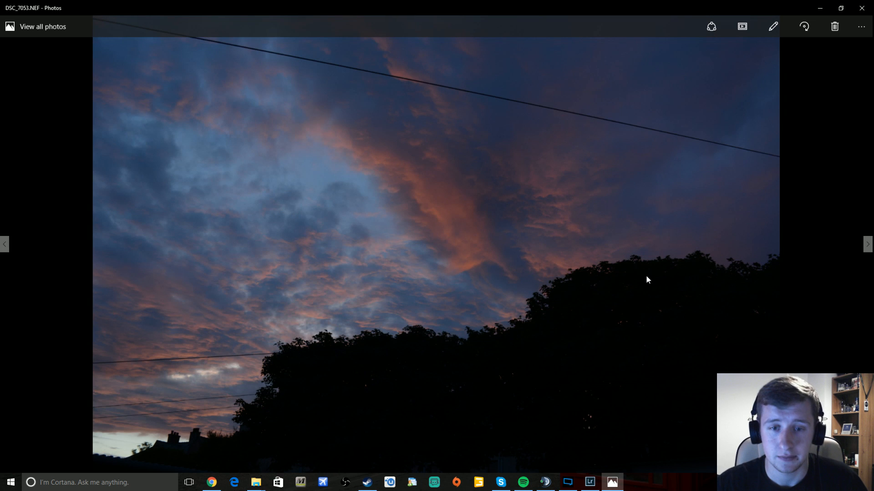
{"action": "key", "text": "Left"}
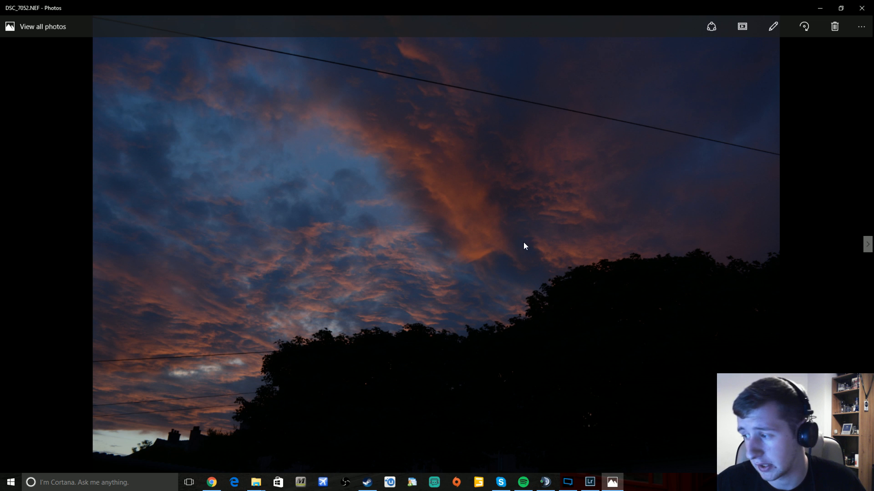
{"action": "key", "text": "alt+Tab"}
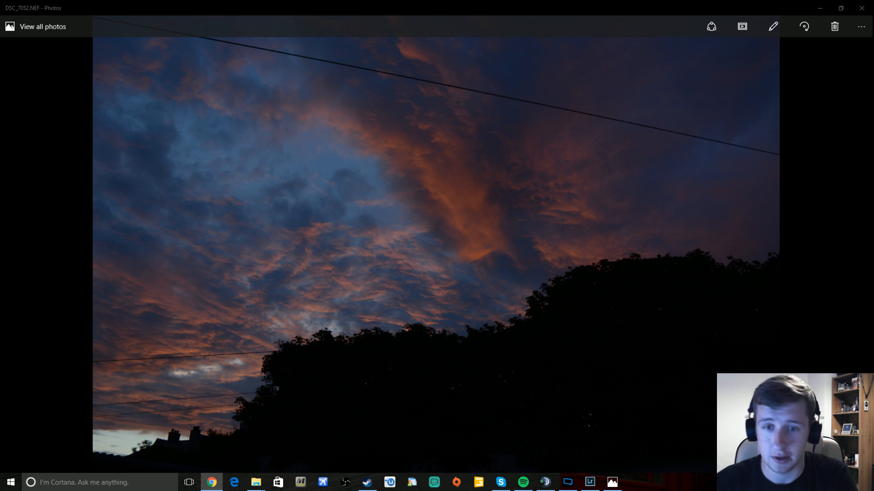
{"action": "left_click", "coordinate": [546, 289]}
{"action": "key", "text": "Right"}
{"action": "key", "text": "Right"}
{"action": "key", "text": "Right"}
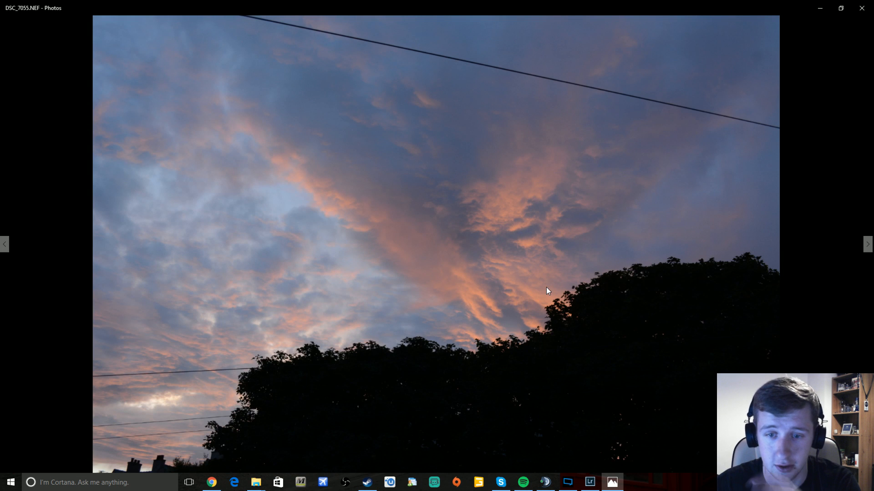
{"action": "key", "text": "Right"}
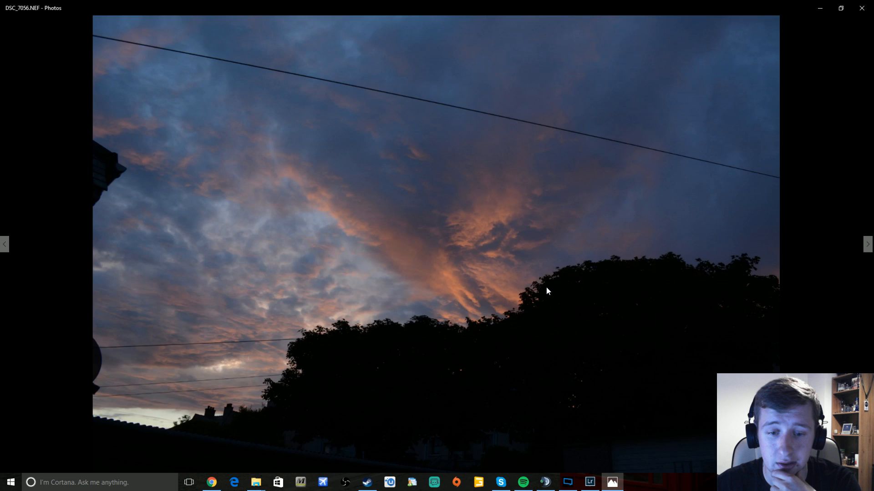
Look through the harbour and sailing boat photos from DSC_7057.NEF to DSC_7074.NEF.
{"action": "key", "text": "Right"}
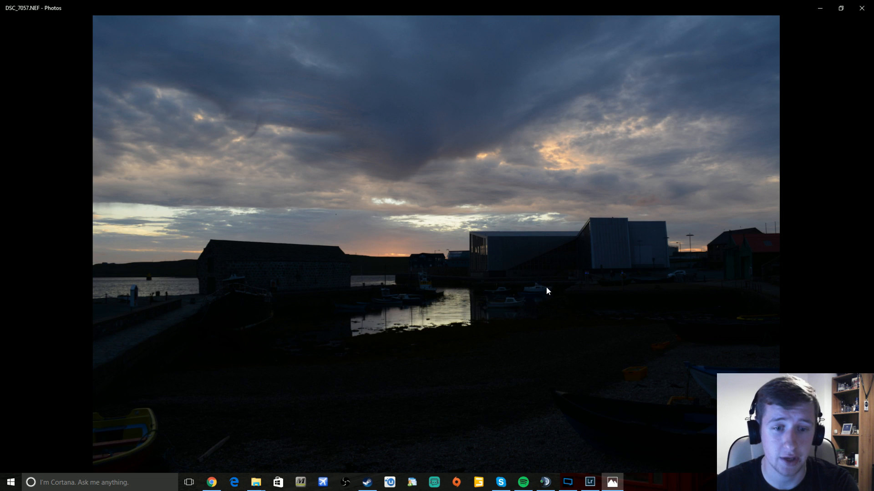
{"action": "key", "text": "Right"}
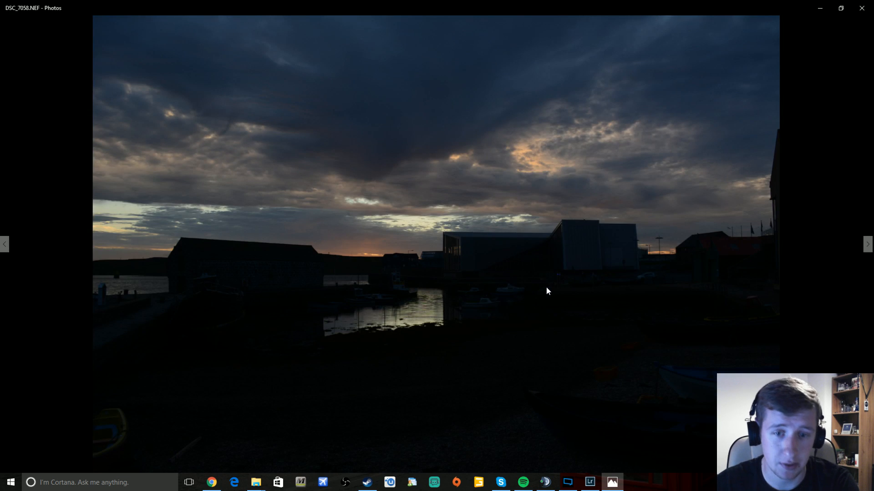
{"action": "key", "text": "Right"}
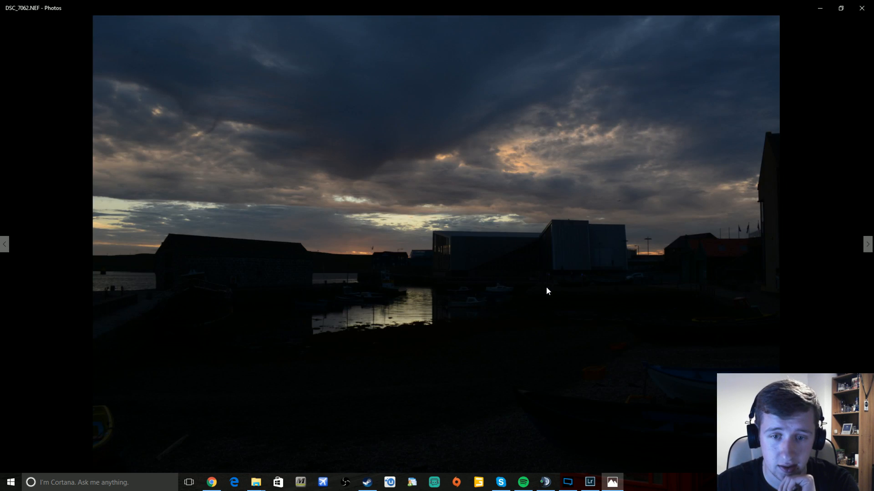
{"action": "key", "text": "Right"}
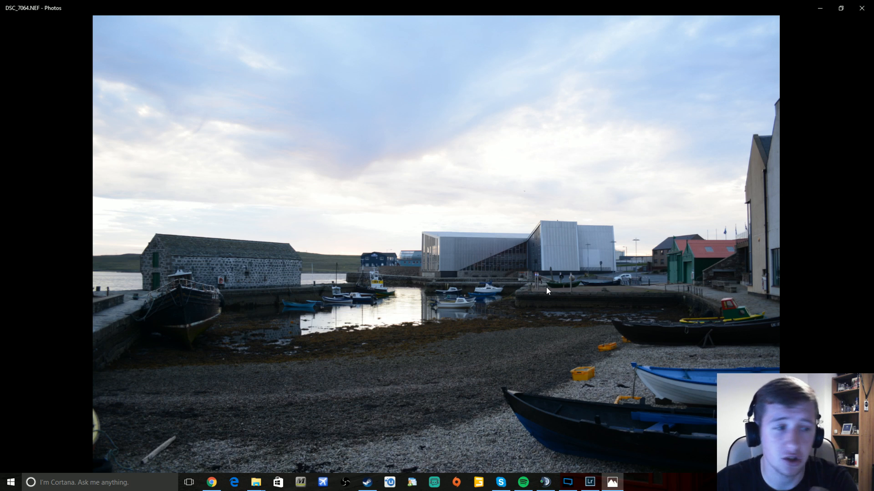
{"action": "key", "text": "Right"}
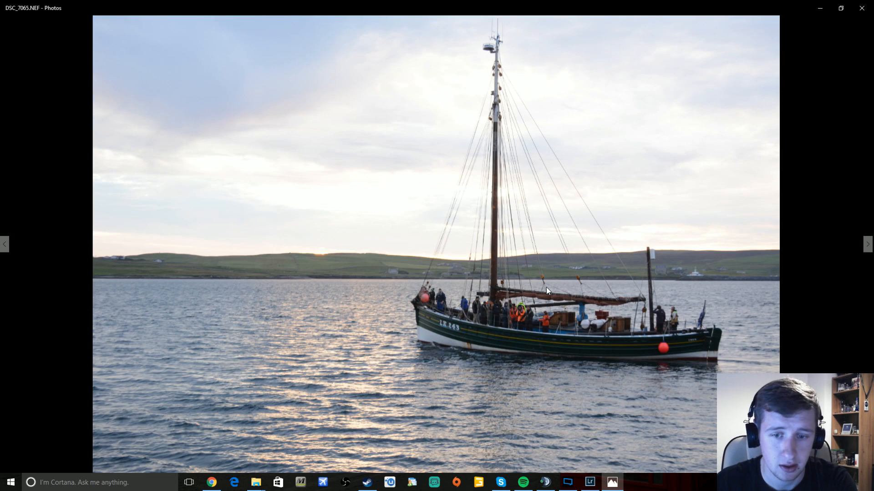
{"action": "key", "text": "Right"}
{"action": "key", "text": "Right"}
{"action": "key", "text": "Right"}
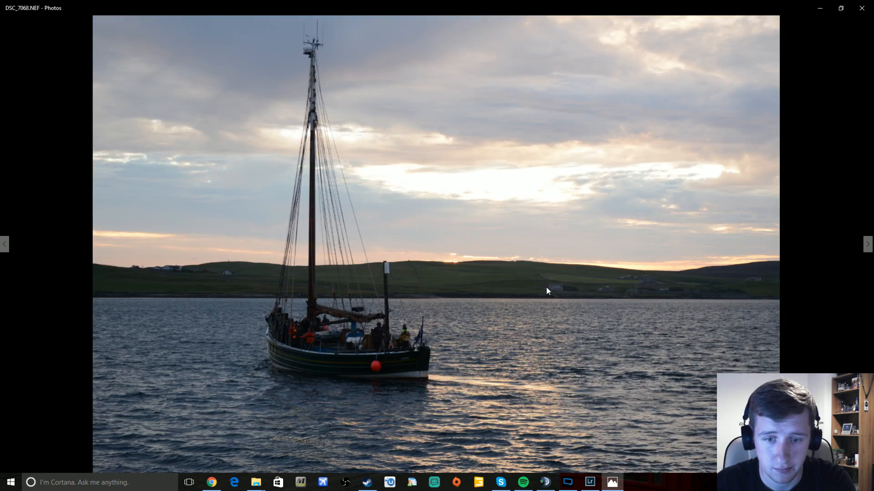
{"action": "key", "text": "Right"}
{"action": "key", "text": "Right"}
{"action": "key", "text": "Right"}
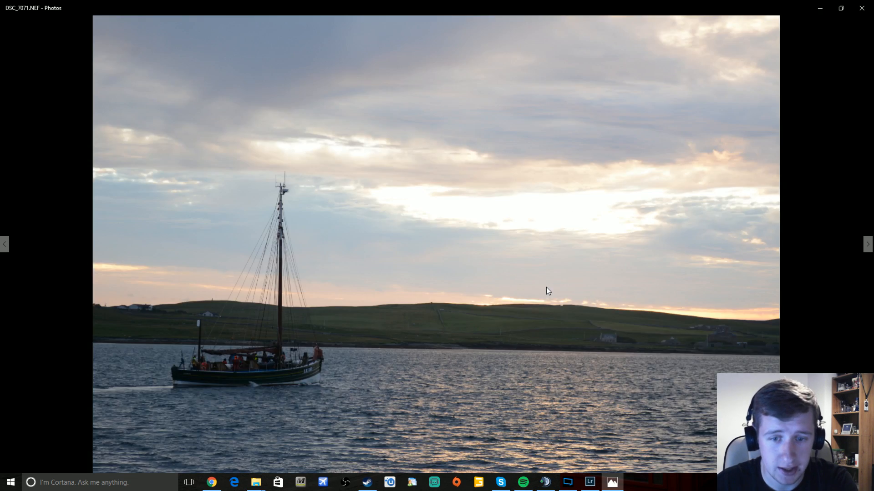
{"action": "key", "text": "Right"}
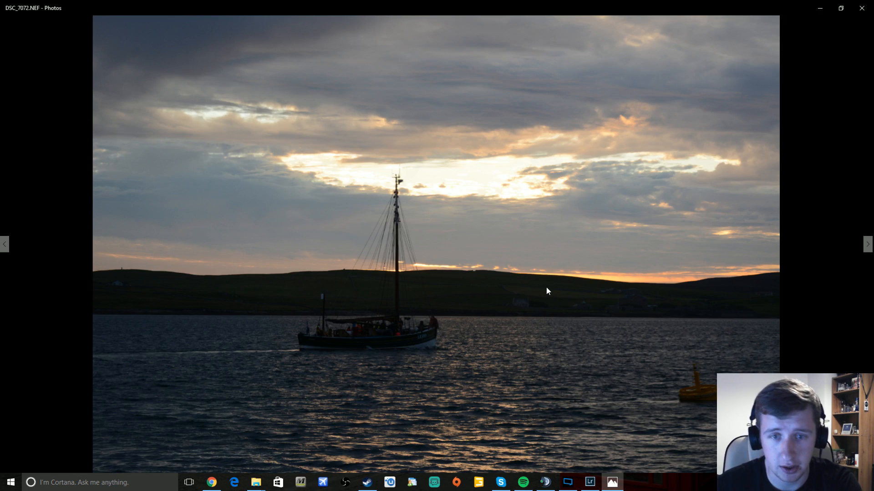
{"action": "key", "text": "Right"}
{"action": "key", "text": "Right"}
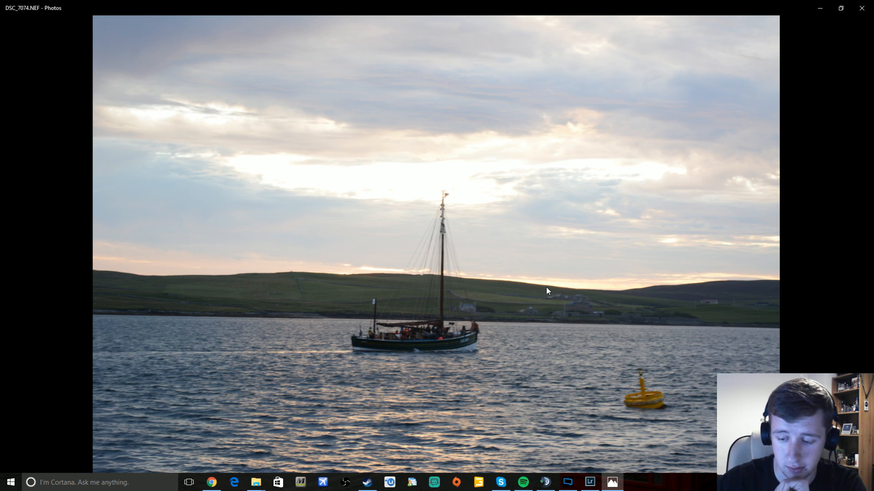
Try to delete the sailing boat photo DSC_7074.NEF.
{"action": "key", "text": "Delete"}
{"action": "key", "text": "Return"}
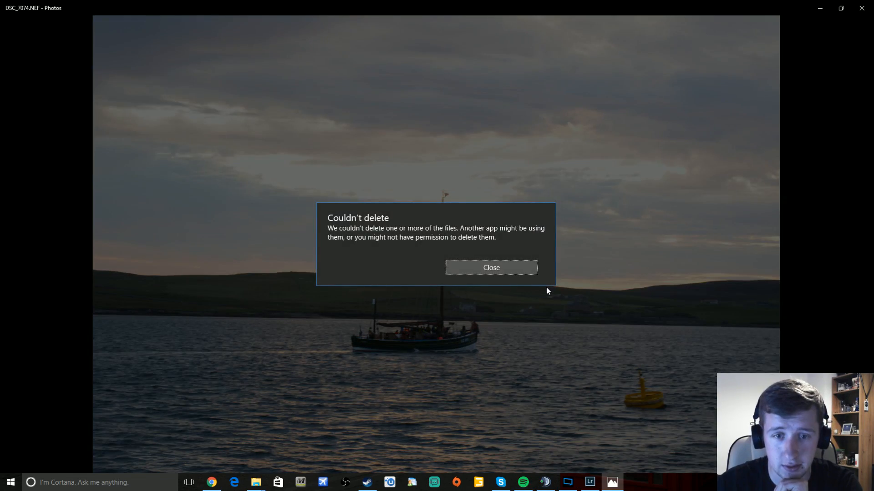
{"action": "key", "text": "Return"}
Continue reviewing the photos up to the pilot boat shot DSC_7087.NEF, comparing it with DSC_7086.NEF.
{"action": "key", "text": "Right"}
{"action": "key", "text": "Right"}
{"action": "key", "text": "Right"}
{"action": "key", "text": "Right"}
{"action": "key", "text": "Right"}
{"action": "key", "text": "Right"}
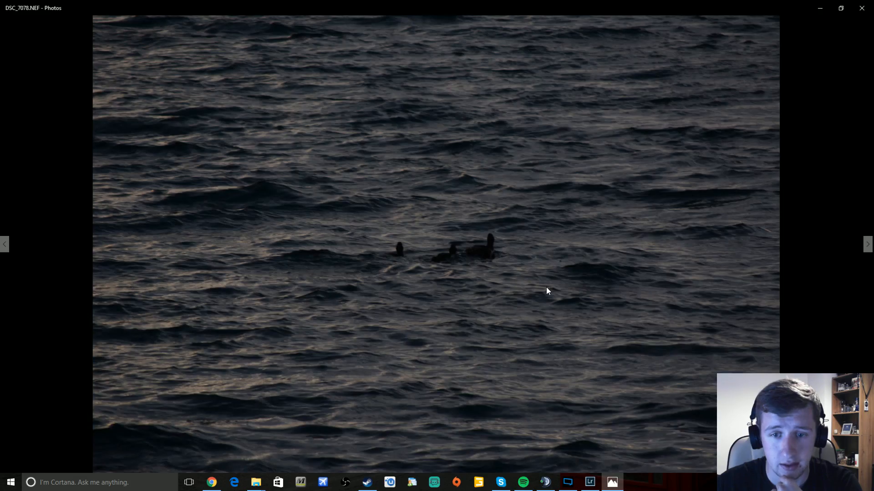
{"action": "key", "text": "Right"}
{"action": "key", "text": "Right"}
{"action": "key", "text": "Right"}
{"action": "key", "text": "Right"}
{"action": "key", "text": "Right"}
{"action": "key", "text": "Right"}
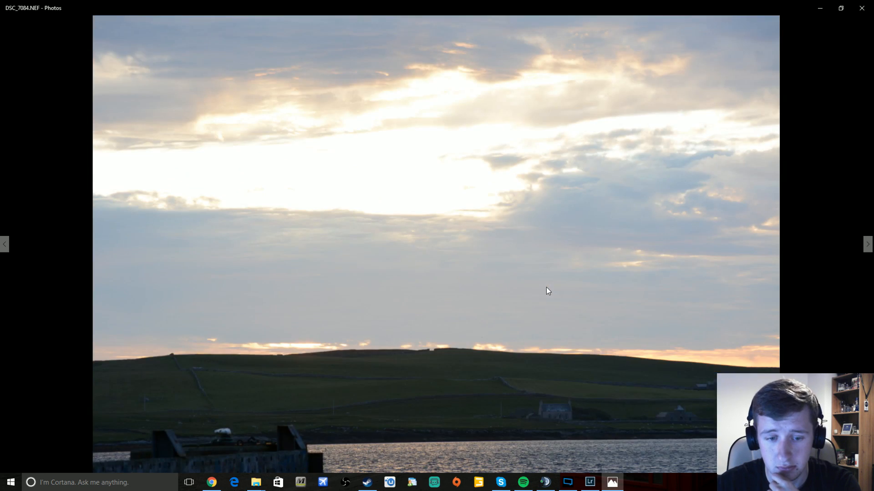
{"action": "key", "text": "Right"}
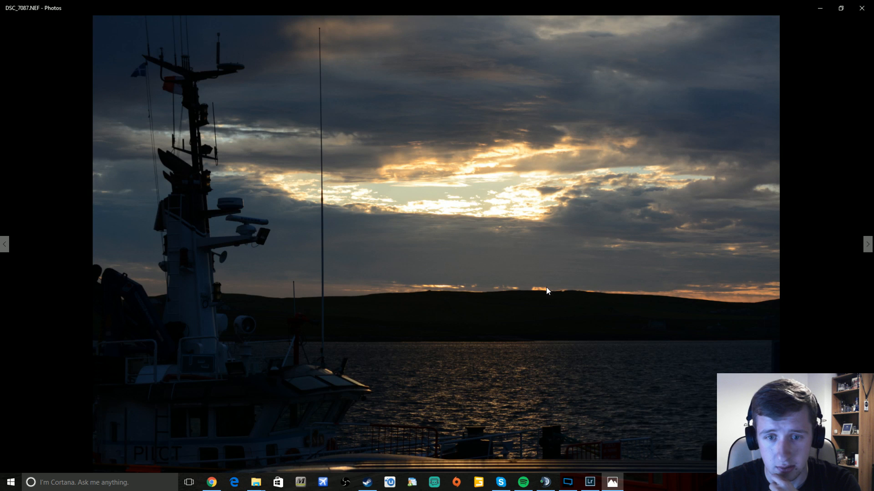
{"action": "key", "text": "Left"}
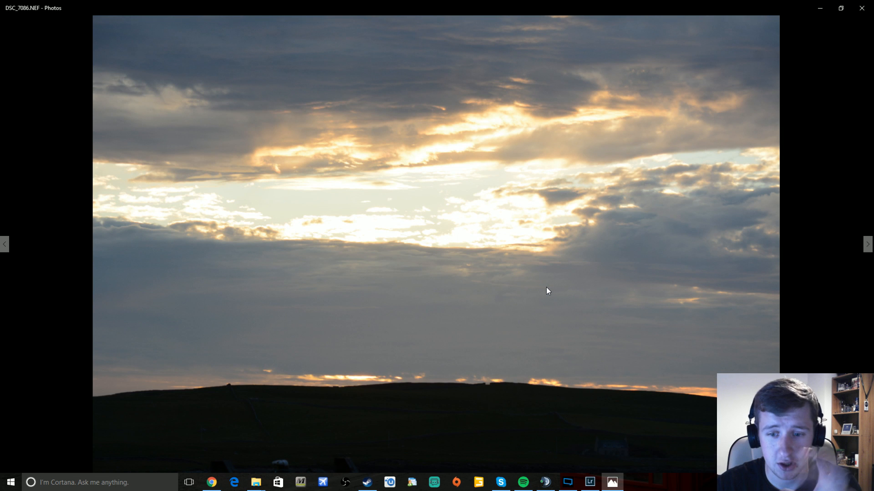
{"action": "key", "text": "Right"}
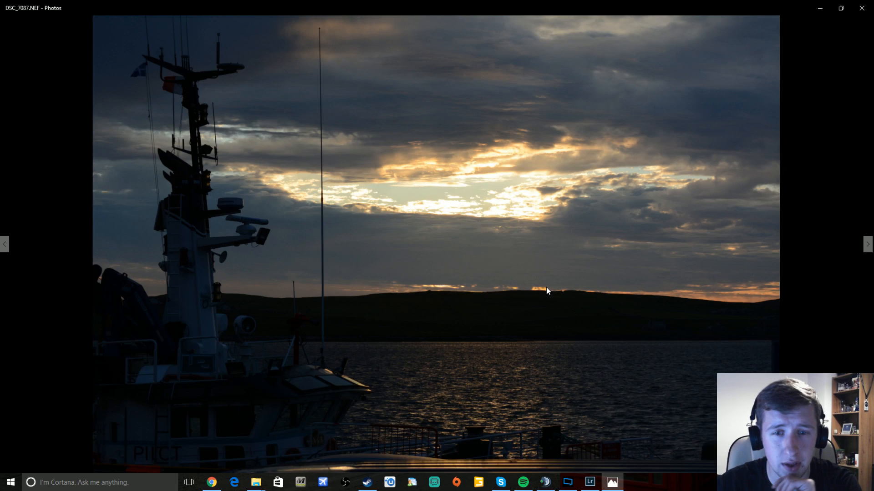
Review the photos after DSC_7087.NEF up to DSC_7096.NEF, rechecking the storage tank shot DSC_7092.NEF.
{"action": "key", "text": "Right"}
{"action": "key", "text": "Right"}
{"action": "key", "text": "Right"}
{"action": "key", "text": "Right"}
{"action": "key", "text": "Right"}
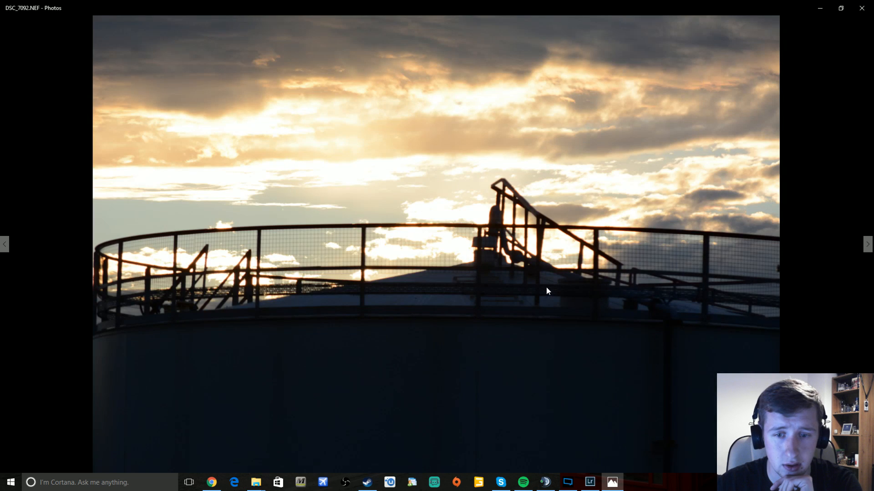
{"action": "key", "text": "Right"}
{"action": "key", "text": "Left"}
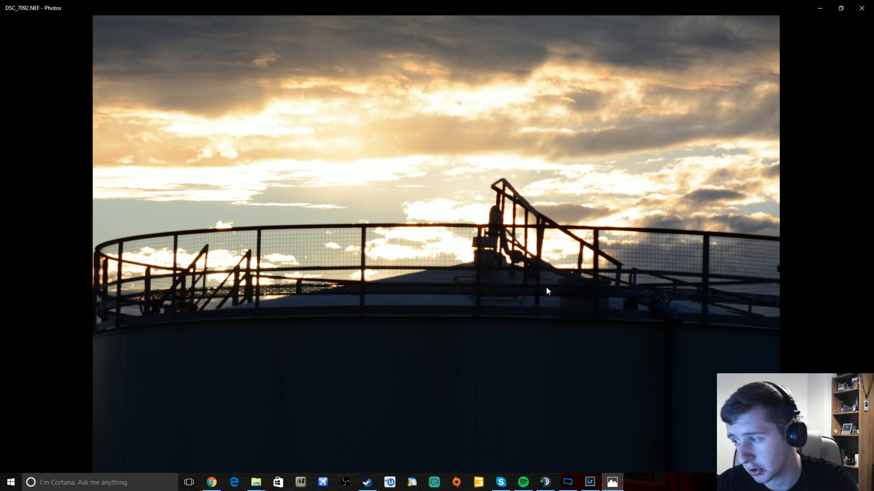
{"action": "key", "text": "Right"}
{"action": "key", "text": "Right"}
{"action": "key", "text": "Right"}
{"action": "key", "text": "Right"}
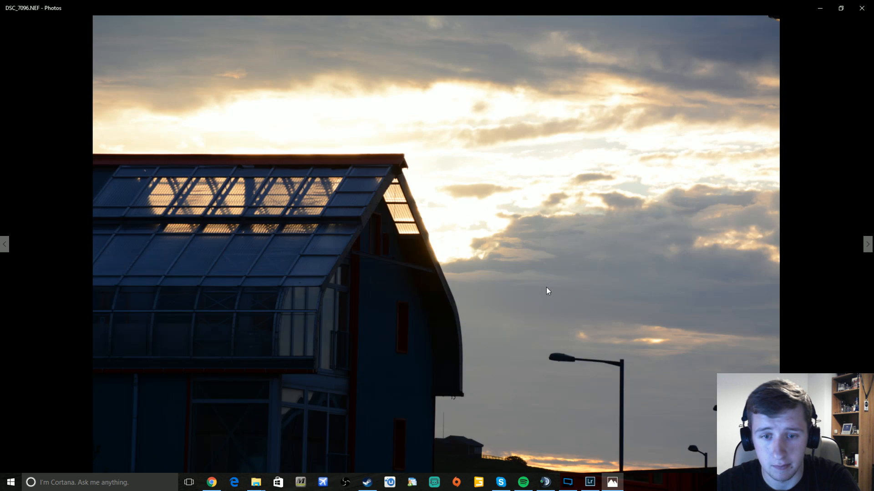
Review the photos after DSC_7096.NEF up to the seagull shots, comparing DSC_7111.NEF with its neighbours and returning to DSC_7110.NEF.
{"action": "key", "text": "Right"}
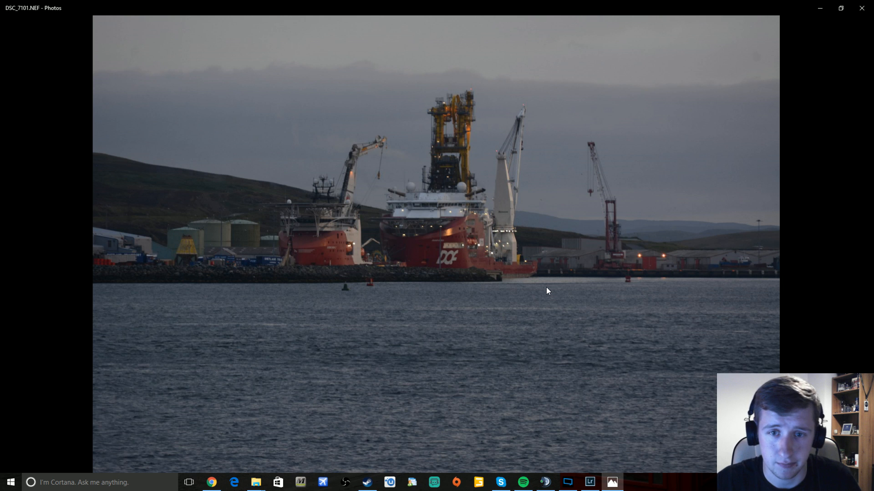
{"action": "key", "text": "Right"}
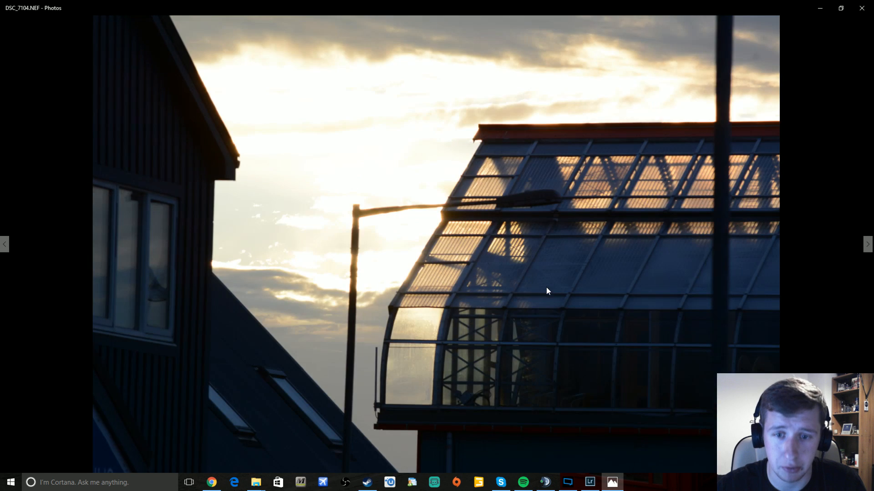
{"action": "key", "text": "Right"}
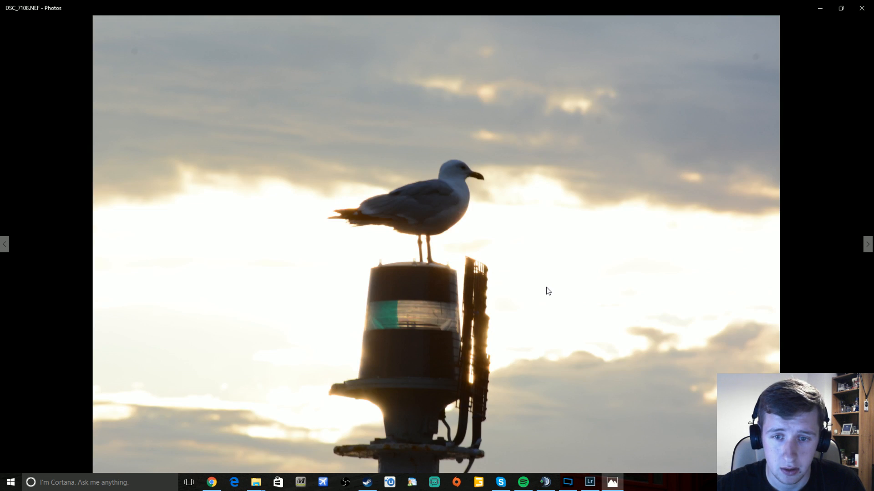
{"action": "key", "text": "Right"}
{"action": "key", "text": "Right"}
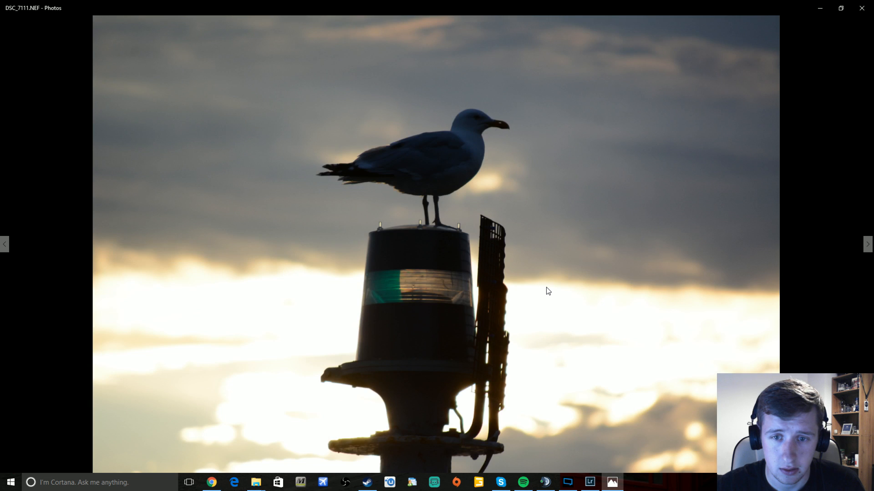
{"action": "key", "text": "Right"}
{"action": "key", "text": "Left"}
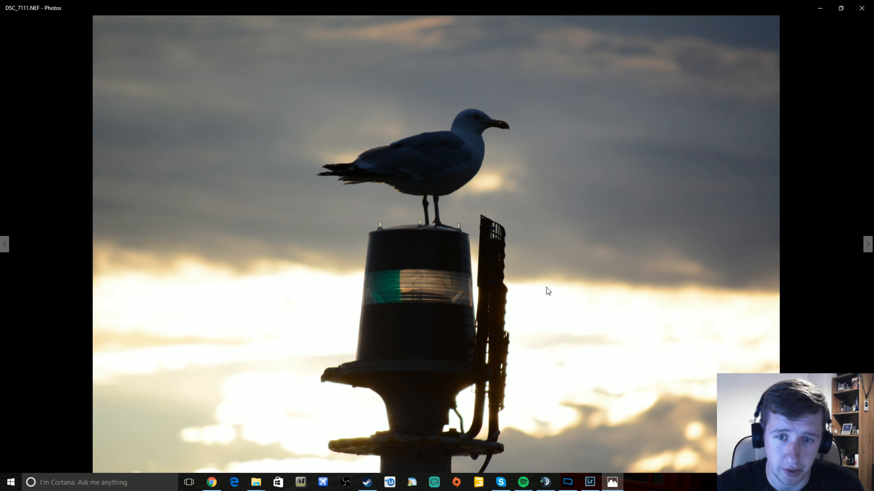
{"action": "key", "text": "Left"}
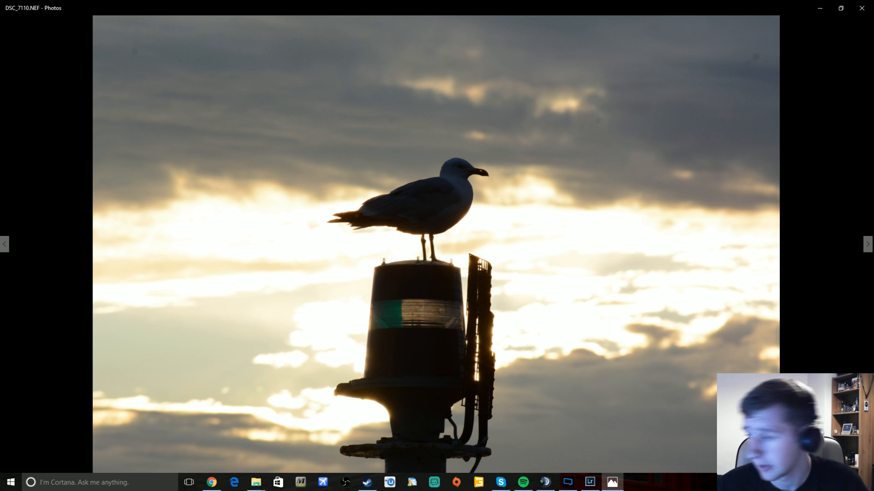
Review the photos after DSC_7110.NEF through the flying bird shots up to the pigeon photo DSC_7127.NEF.
{"action": "key", "text": "alt+Tab"}
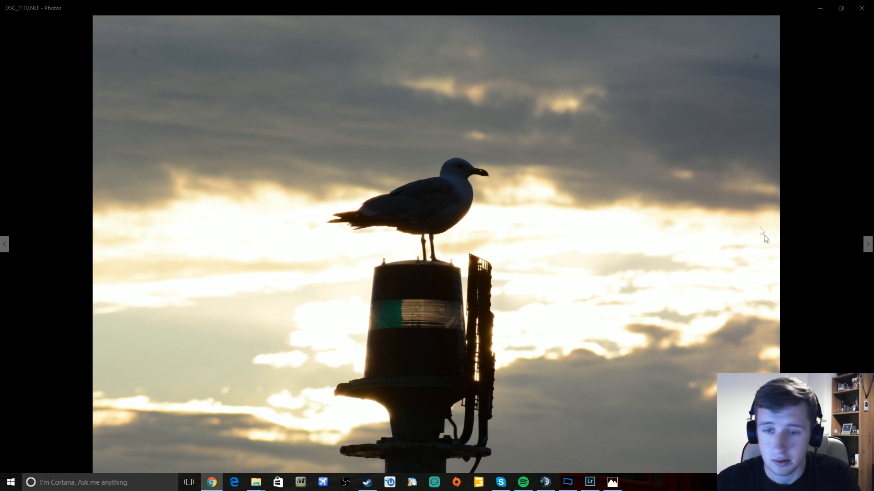
{"action": "left_click", "coordinate": [557, 158]}
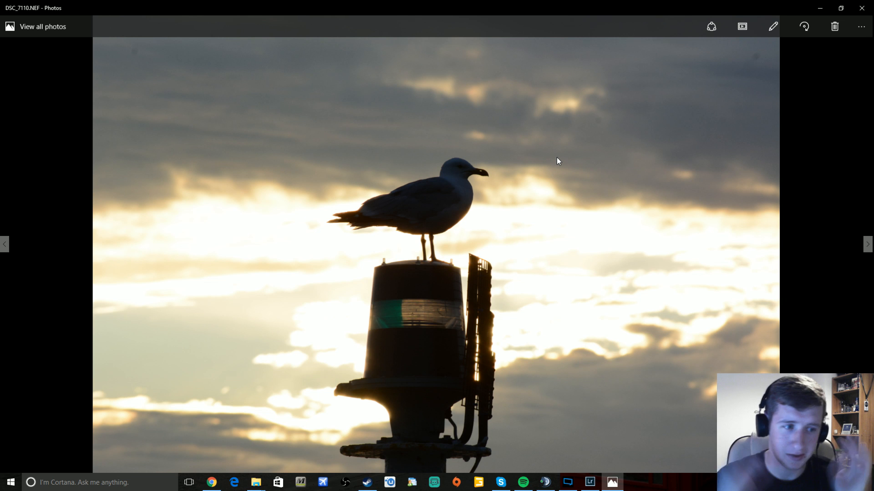
{"action": "key", "text": "Right"}
{"action": "key", "text": "Right"}
{"action": "key", "text": "Right"}
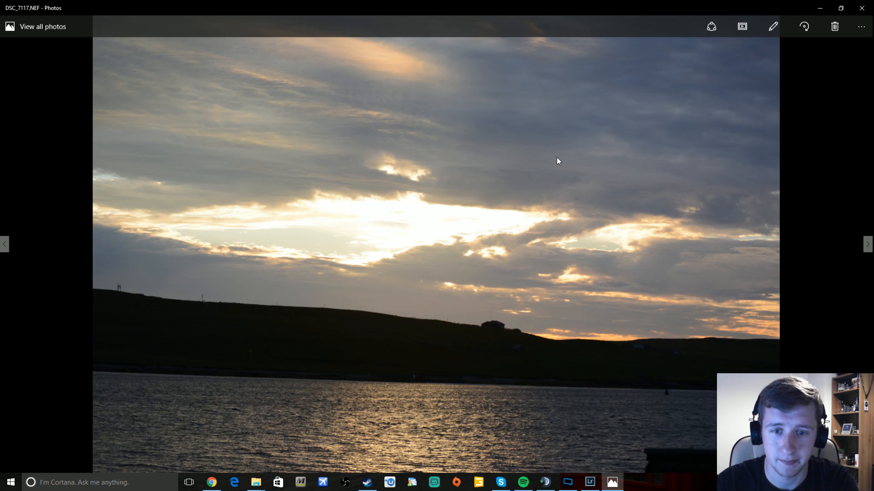
{"action": "key", "text": "Right"}
{"action": "key", "text": "Right"}
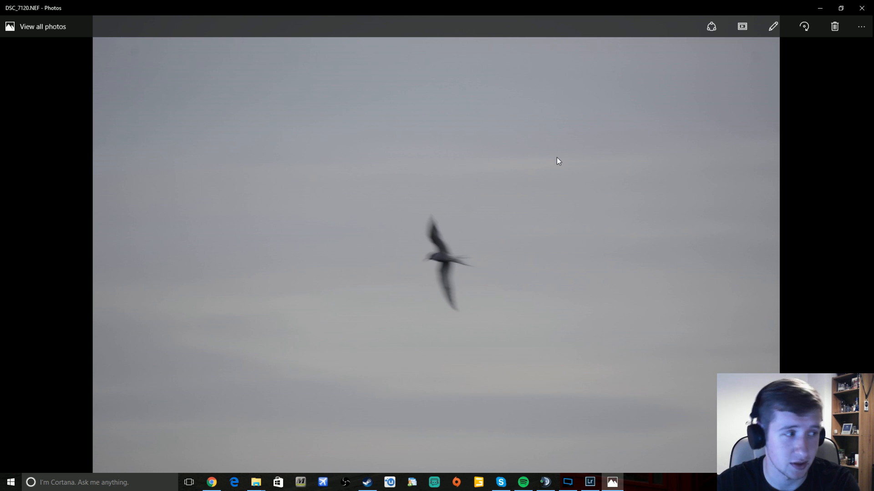
{"action": "key", "text": "Right"}
{"action": "key", "text": "Right"}
{"action": "key", "text": "Right"}
{"action": "key", "text": "Right"}
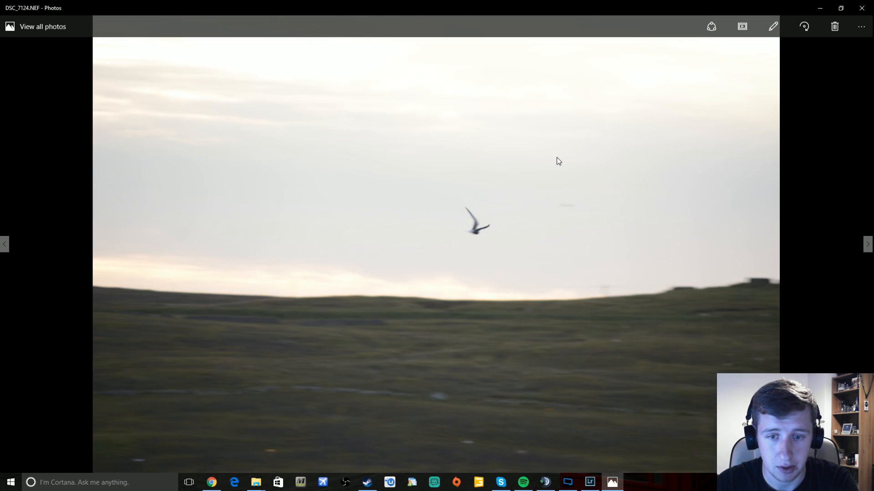
{"action": "key", "text": "Right"}
{"action": "key", "text": "Right"}
{"action": "key", "text": "Right"}
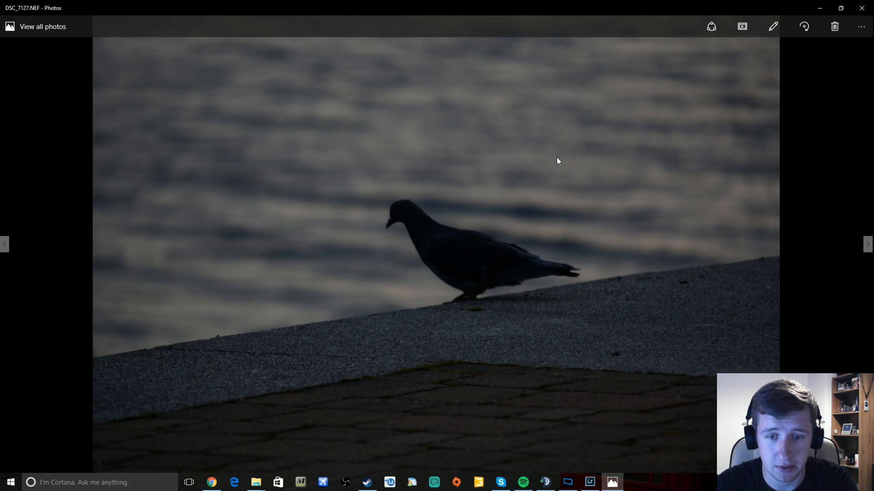
Review the pigeon photos after DSC_7127.NEF up to the close-up DSC_7141.NEF.
{"action": "key", "text": "Right"}
{"action": "key", "text": "Right"}
{"action": "key", "text": "Right"}
{"action": "key", "text": "Right"}
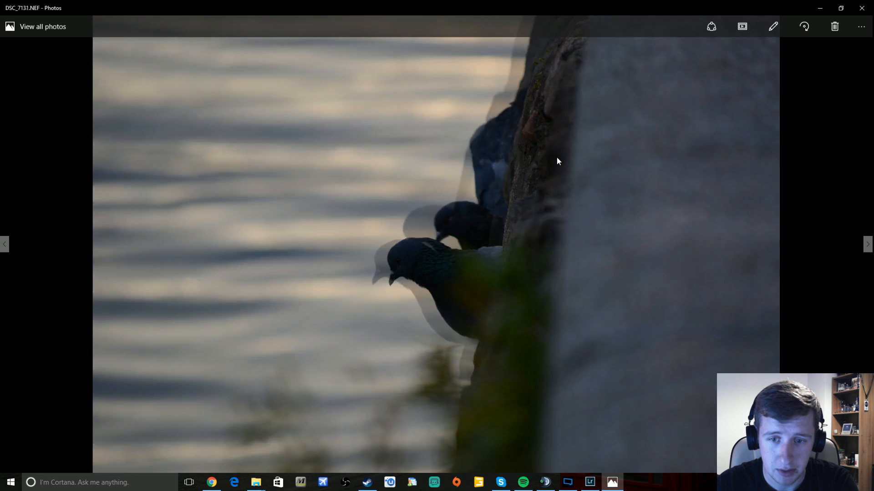
{"action": "key", "text": "Right"}
{"action": "key", "text": "Right"}
{"action": "key", "text": "Right"}
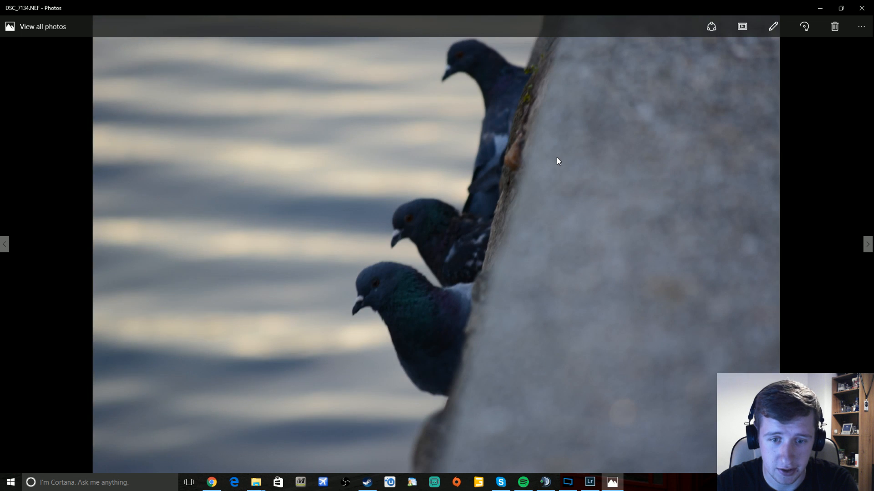
{"action": "key", "text": "Right"}
{"action": "key", "text": "Right"}
{"action": "key", "text": "Right"}
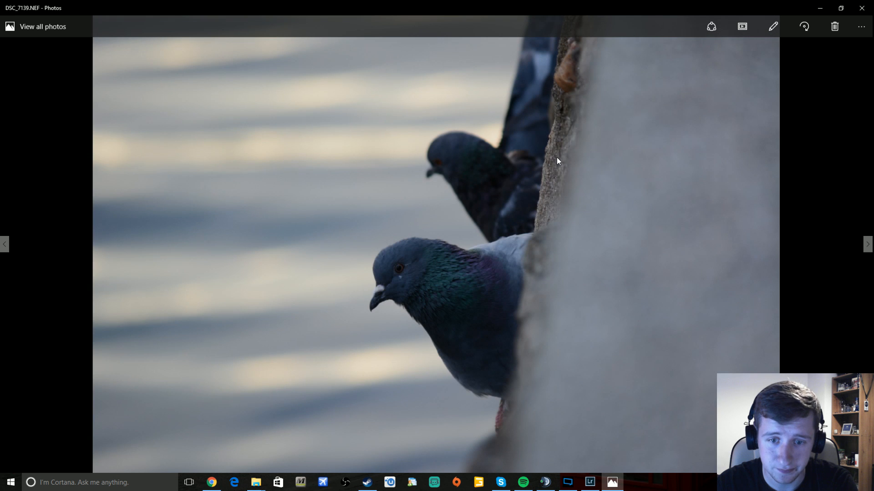
{"action": "key", "text": "Right"}
{"action": "key", "text": "Right"}
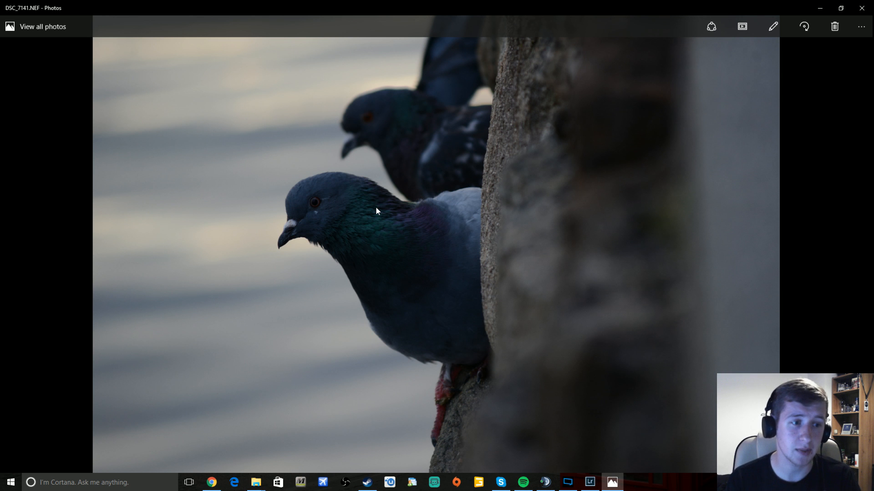
Review the remaining pigeon photos after DSC_7141.NEF up to the sunset shot DSC_7152.NEF, comparing it with the preceding photo.
{"action": "key", "text": "Right"}
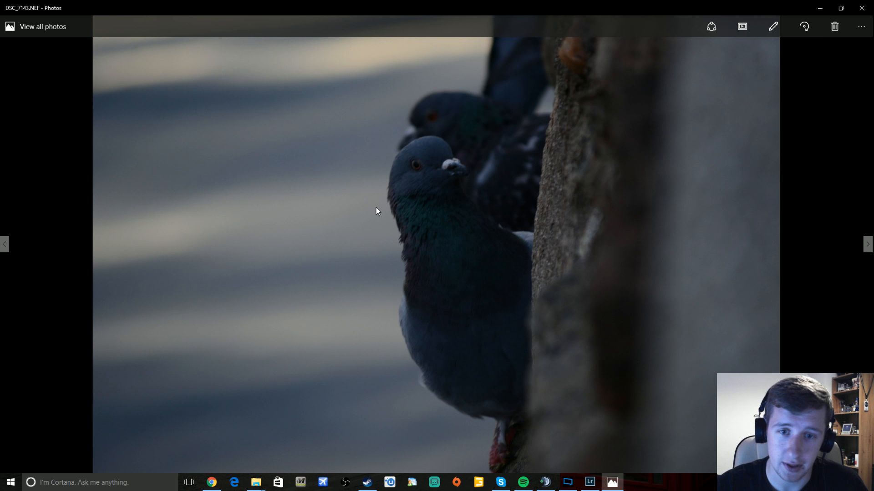
{"action": "key", "text": "Right"}
{"action": "key", "text": "Right"}
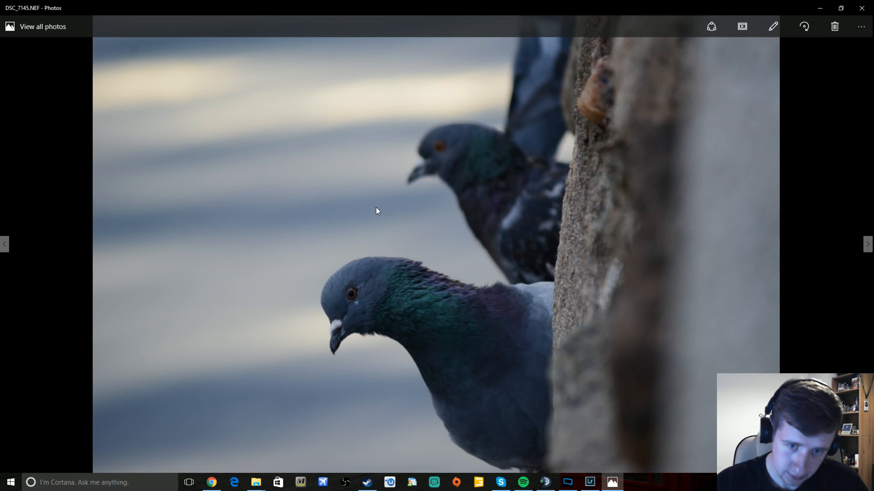
{"action": "key", "text": "Right"}
{"action": "key", "text": "Right"}
{"action": "key", "text": "Right"}
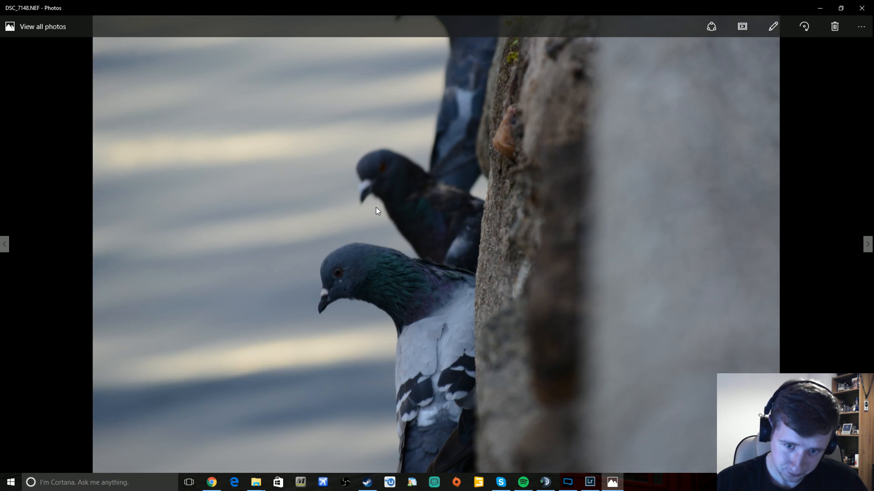
{"action": "key", "text": "Right"}
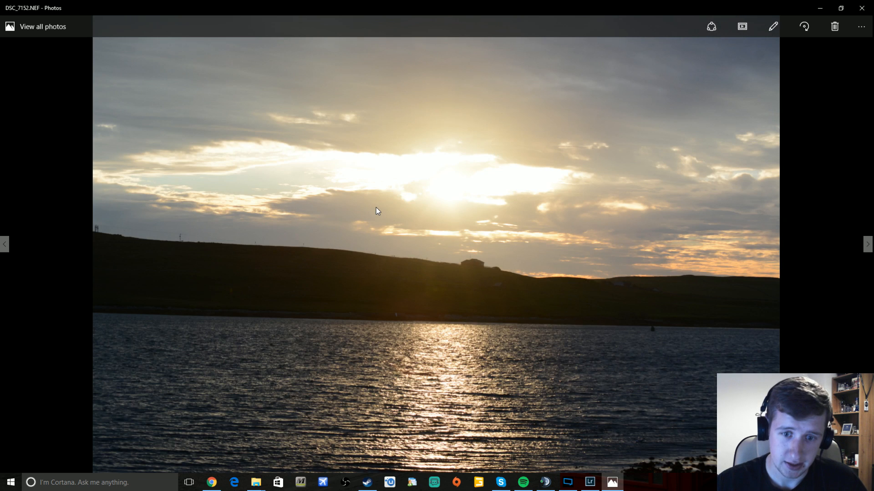
{"action": "key", "text": "Left"}
{"action": "key", "text": "Right"}
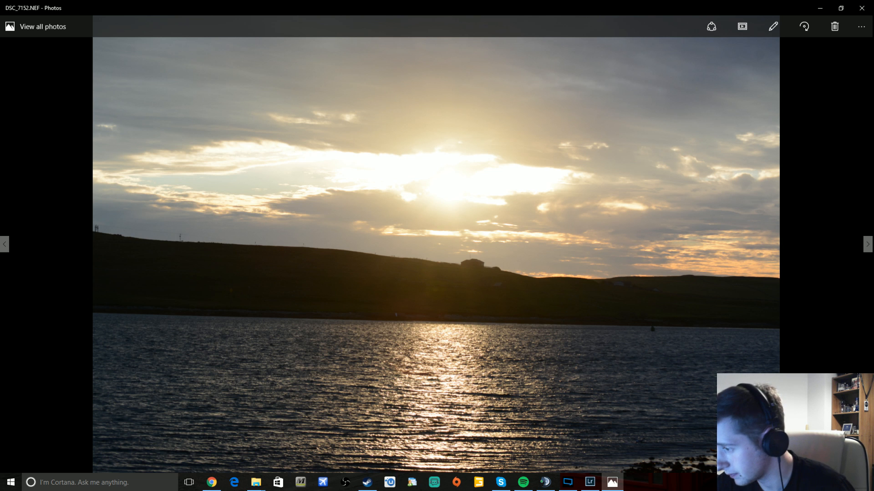
Examine the flying seabird in DSC_7153.NEF close up for sharpness and return to the full photo.
{"action": "key", "text": "alt+Tab"}
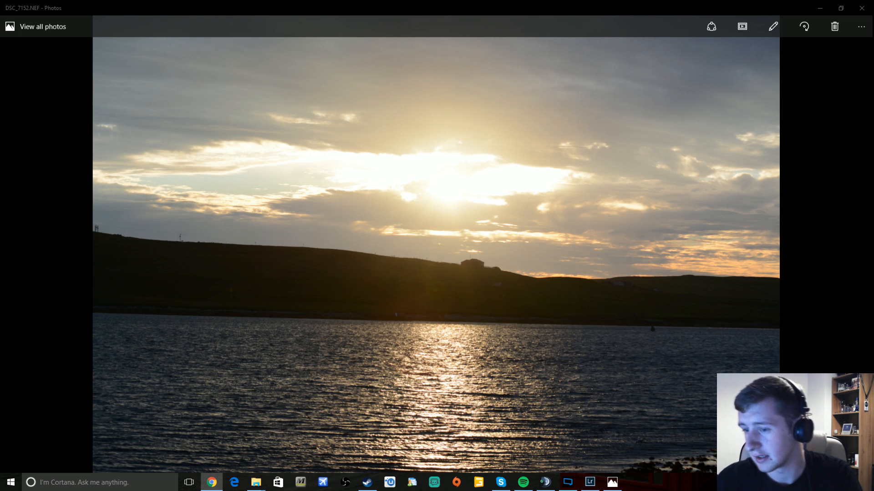
{"action": "left_click", "coordinate": [733, 330]}
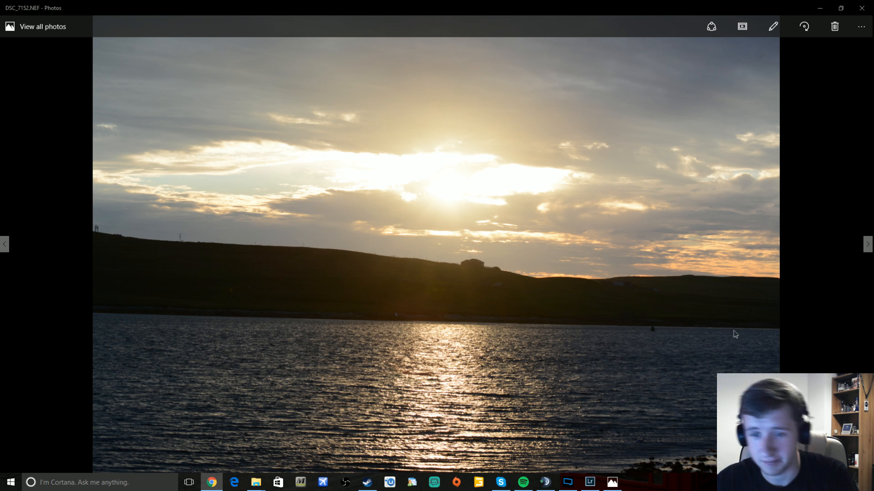
{"action": "key", "text": "Right"}
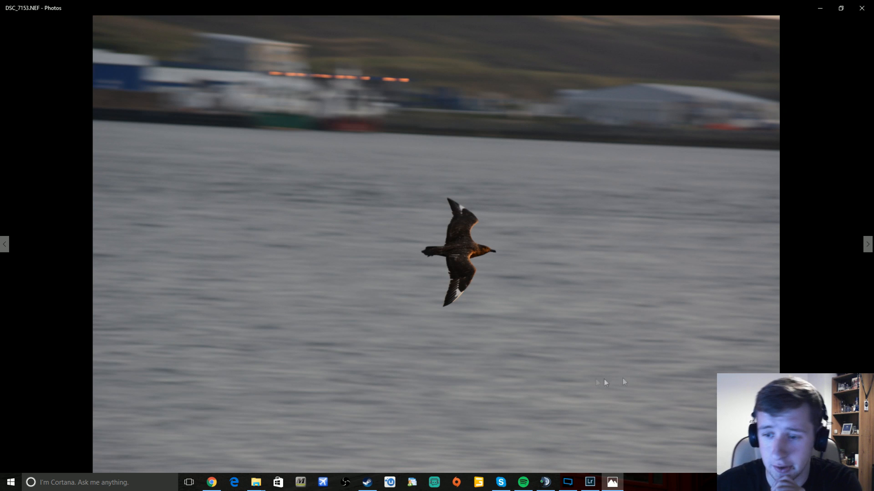
{"action": "scroll", "coordinate": [436, 244], "scroll_direction": "up", "scroll_amount": 7}
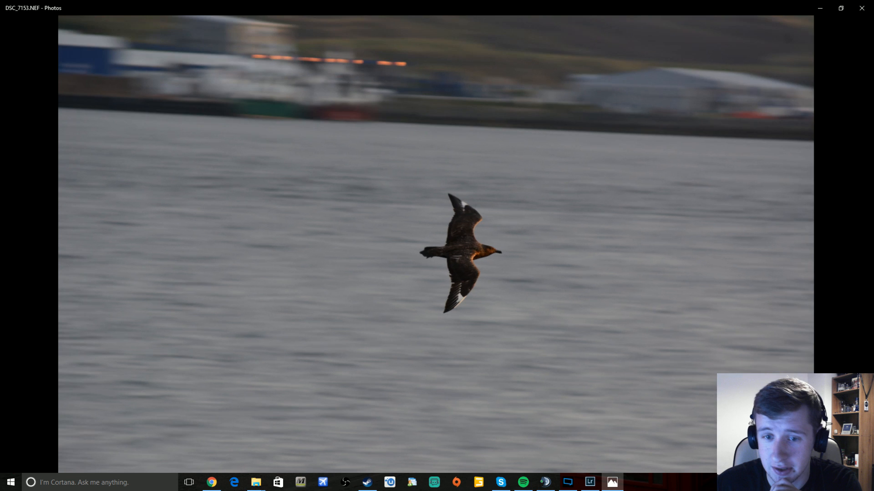
{"action": "scroll", "coordinate": [436, 249], "scroll_direction": "up", "scroll_amount": 6}
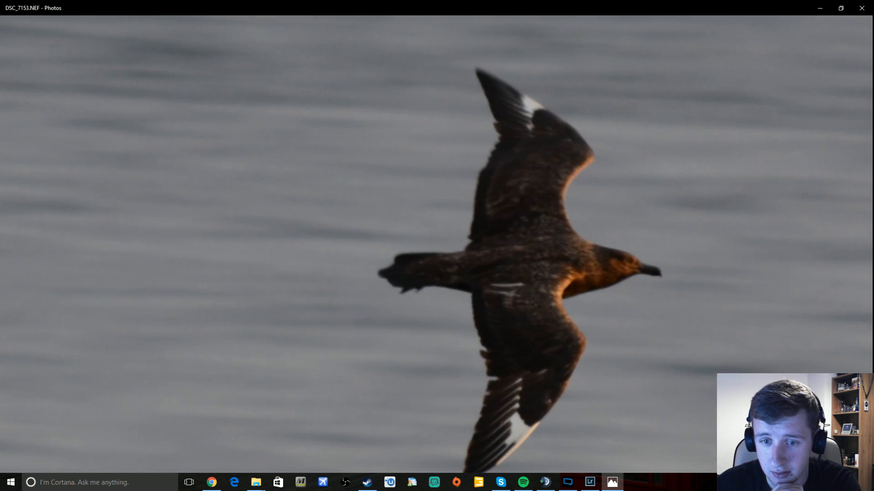
{"action": "scroll", "coordinate": [437, 249], "scroll_direction": "down", "scroll_amount": 9}
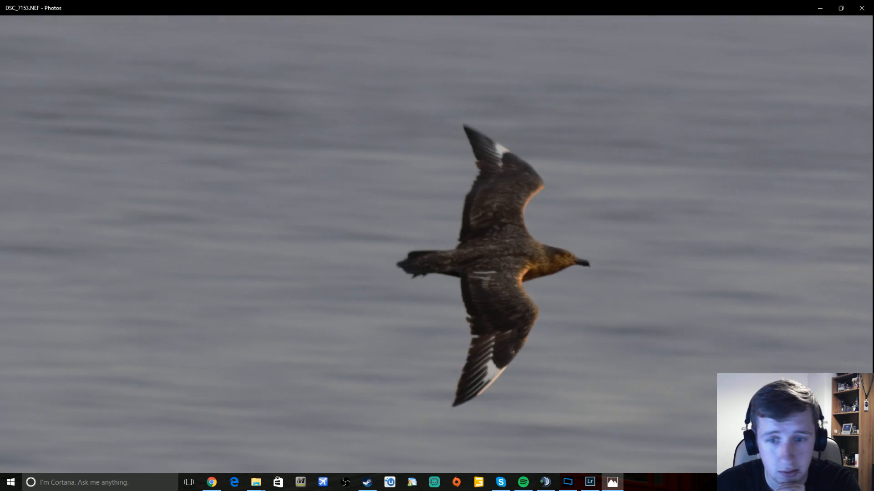
{"action": "scroll", "coordinate": [437, 250], "scroll_direction": "down", "scroll_amount": 4}
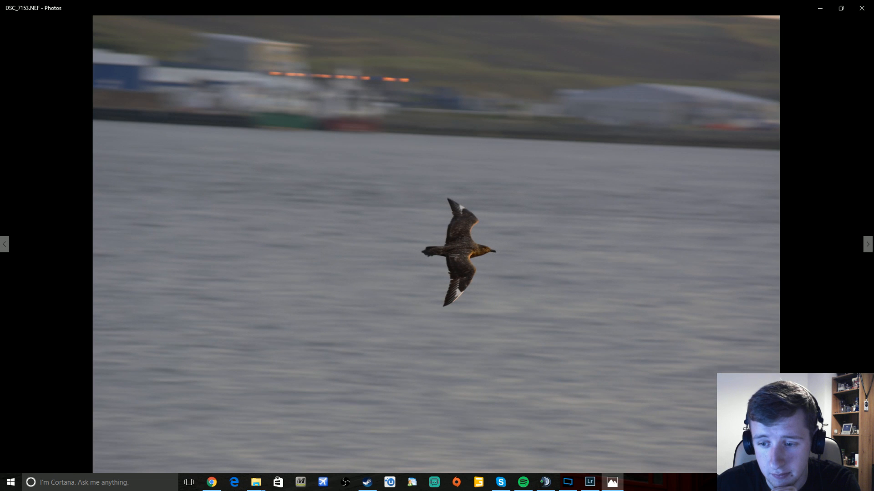
{"action": "scroll", "coordinate": [437, 249], "scroll_direction": "up", "scroll_amount": 1}
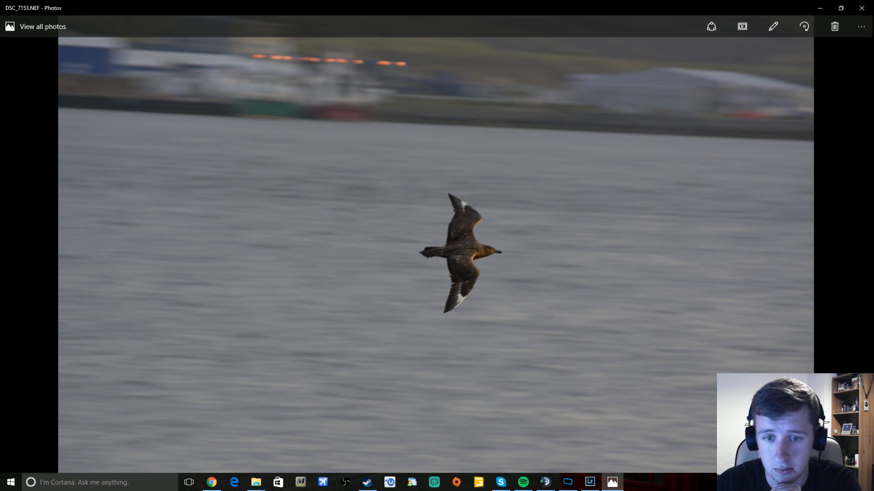
{"action": "scroll", "coordinate": [437, 250], "scroll_direction": "down", "scroll_amount": 1}
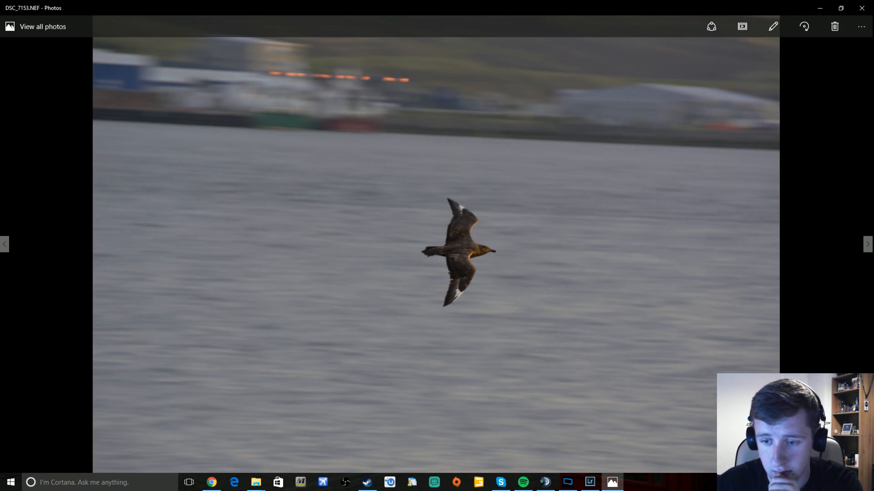
Review the photos after DSC_7153.NEF up to the seagull shot DSC_7165.NEF, rechecking DSC_7161.NEF and the photo before the seagull.
{"action": "key", "text": "Right"}
{"action": "key", "text": "Right"}
{"action": "key", "text": "Right"}
{"action": "key", "text": "Right"}
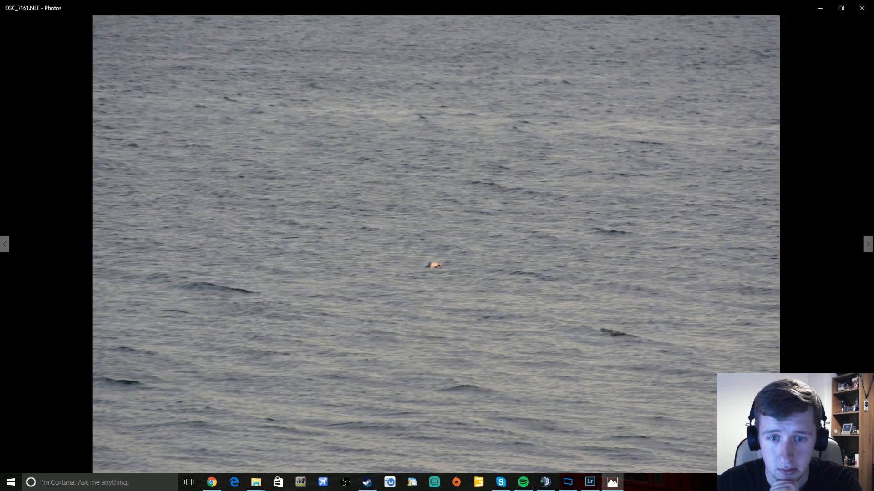
{"action": "key", "text": "Right"}
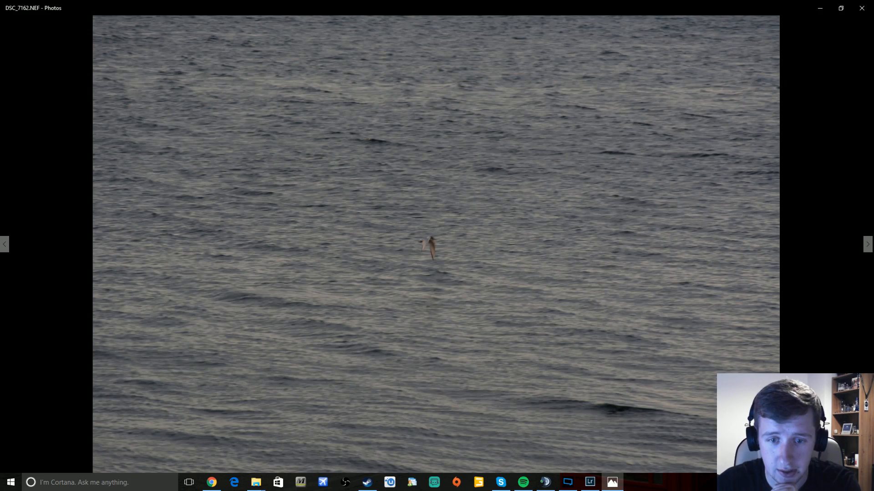
{"action": "key", "text": "Left"}
{"action": "key", "text": "Right"}
{"action": "key", "text": "Right"}
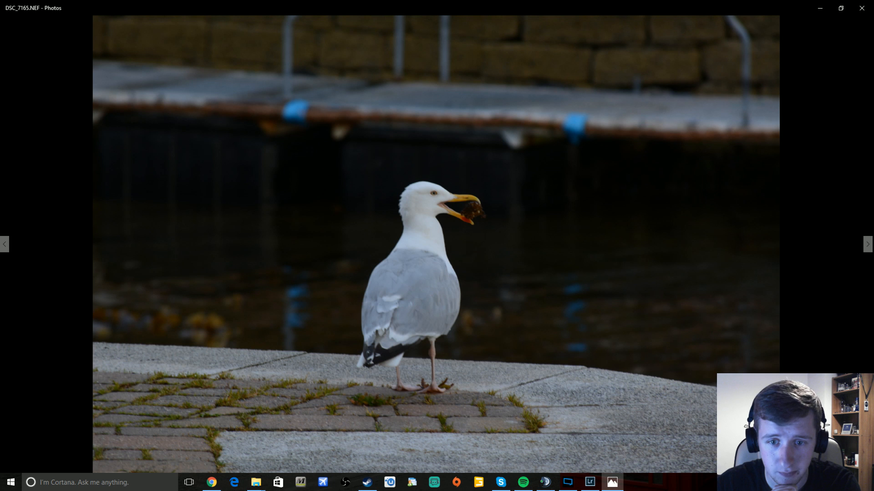
{"action": "key", "text": "Left"}
{"action": "key", "text": "Right"}
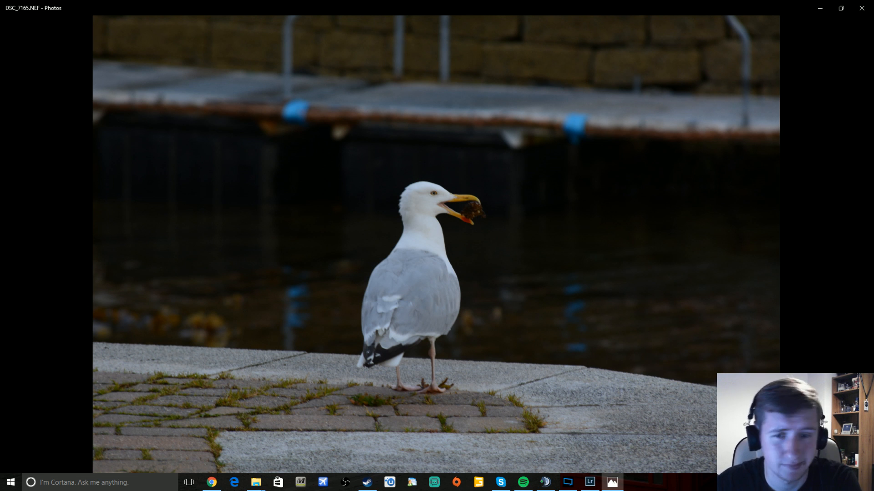
Review the photos after DSC_7165.NEF, through the beached boat DSC_7168.NEF, up to the flying bird shot DSC_7173.NEF.
{"action": "key", "text": "Right"}
{"action": "key", "text": "Right"}
{"action": "key", "text": "Right"}
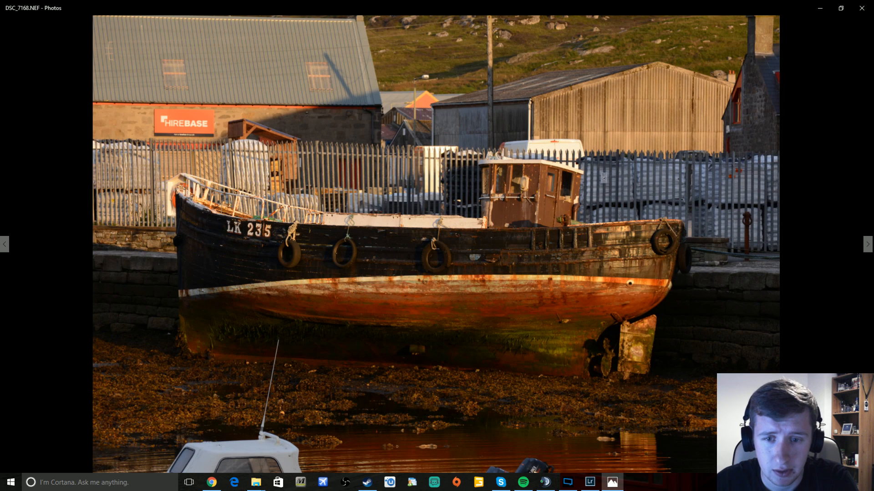
{"action": "key", "text": "Right"}
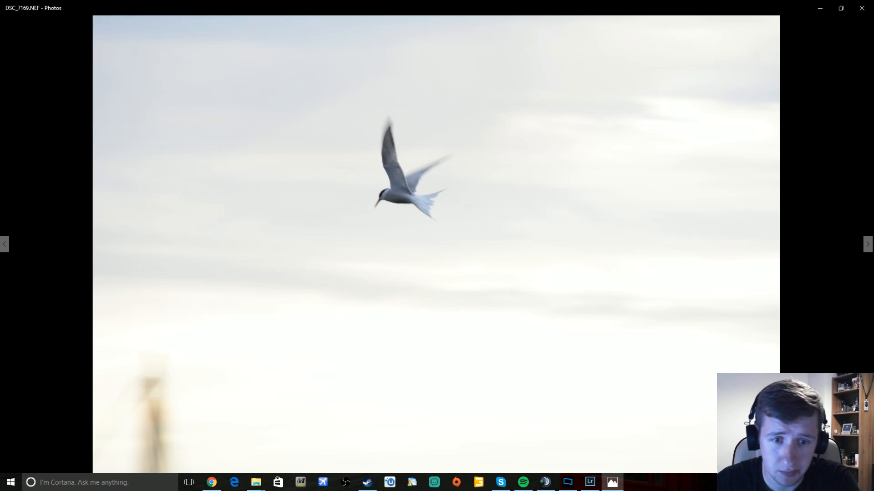
{"action": "key", "text": "Right"}
{"action": "key", "text": "Right"}
{"action": "key", "text": "Right"}
{"action": "key", "text": "Right"}
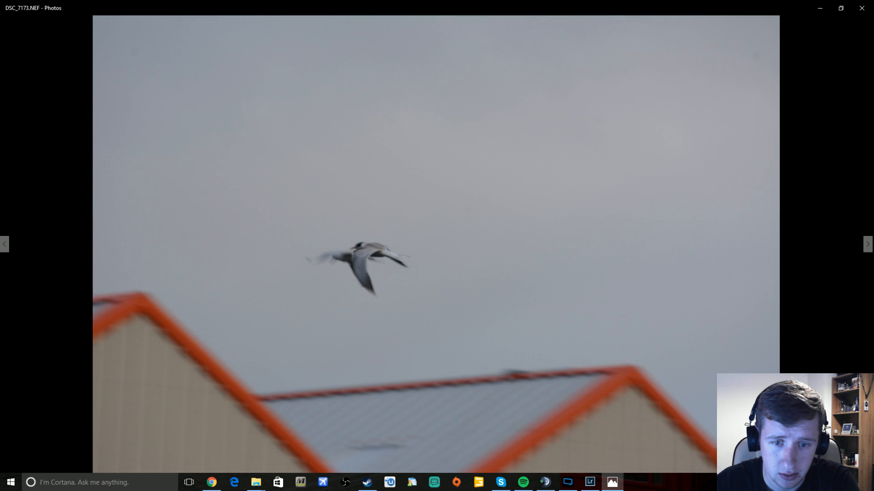
Review the photos after DSC_7173.NEF up to the street shot DSC_7179.NEF, stepping back once to compare neighbouring shots.
{"action": "key", "text": "Right"}
{"action": "key", "text": "Right"}
{"action": "key", "text": "Right"}
{"action": "key", "text": "Left"}
{"action": "key", "text": "Right"}
{"action": "key", "text": "Right"}
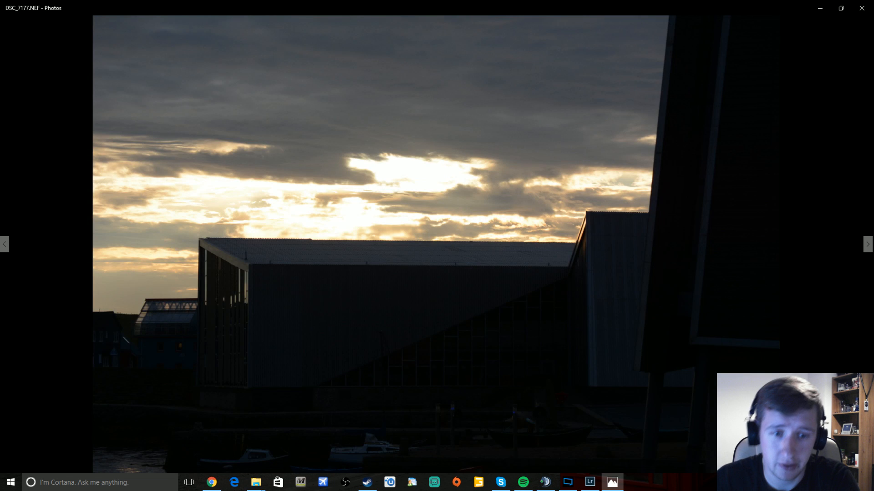
{"action": "key", "text": "Right"}
{"action": "key", "text": "Right"}
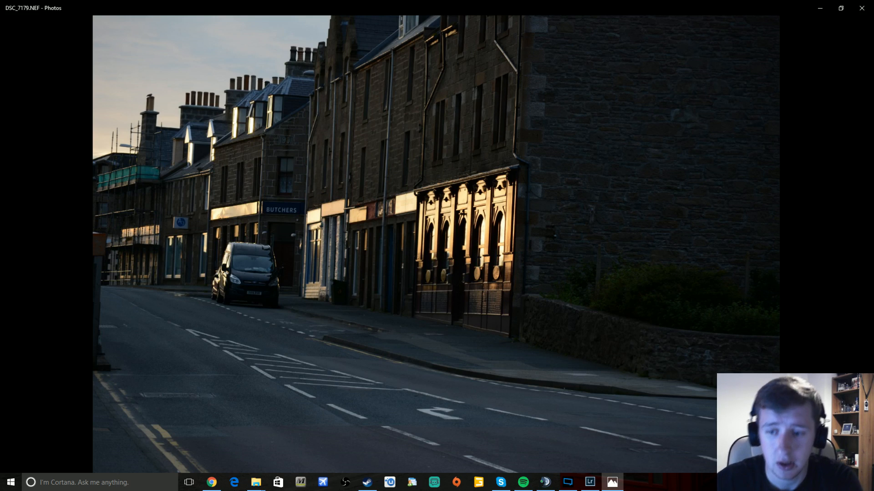
Close the photo viewer and the 107D7100 card folder, and move the RAW folder window off this display.
{"action": "left_click", "coordinate": [854, 7]}
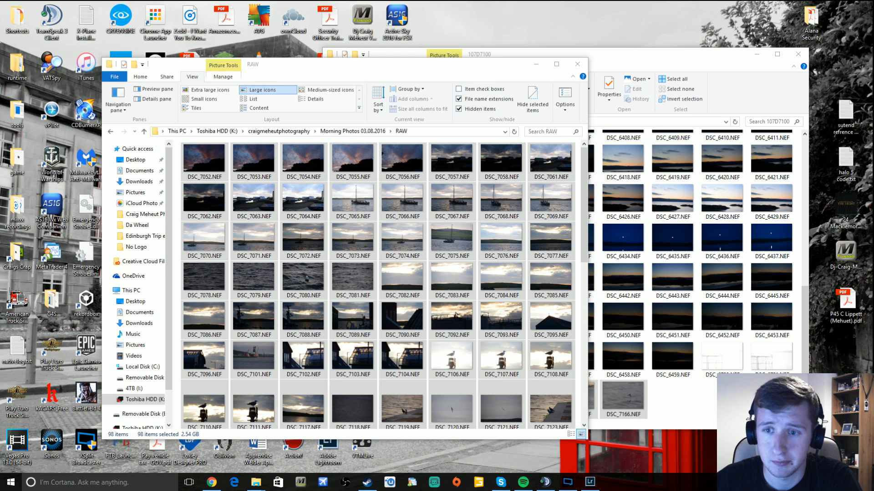
{"action": "left_click", "coordinate": [710, 54]}
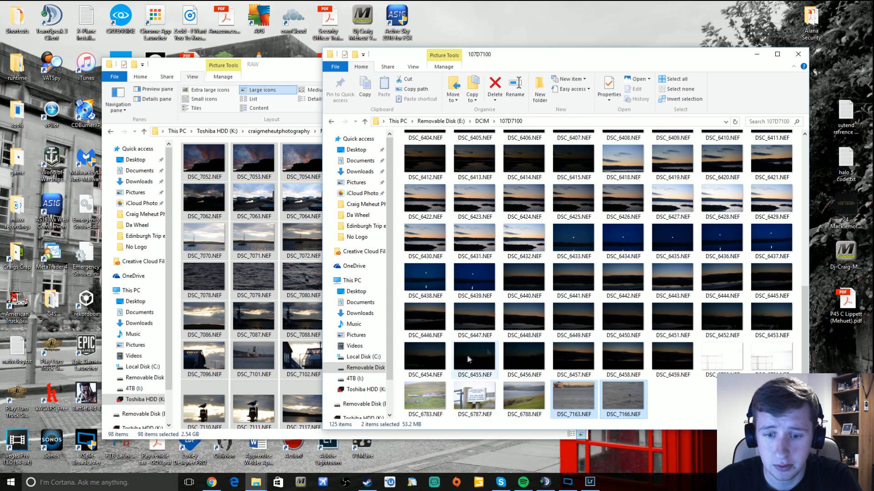
{"action": "left_click", "coordinate": [798, 54]}
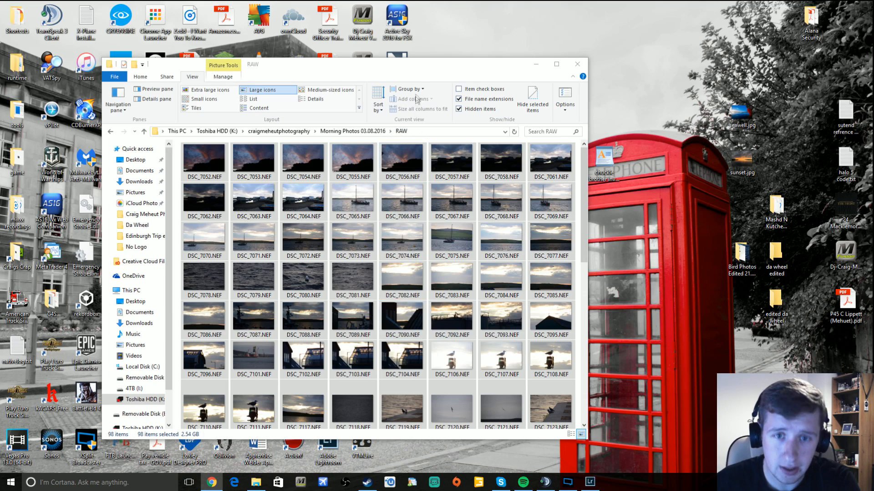
{"action": "left_click_drag", "start_coordinate": [417, 69], "coordinate": [0, 69]}
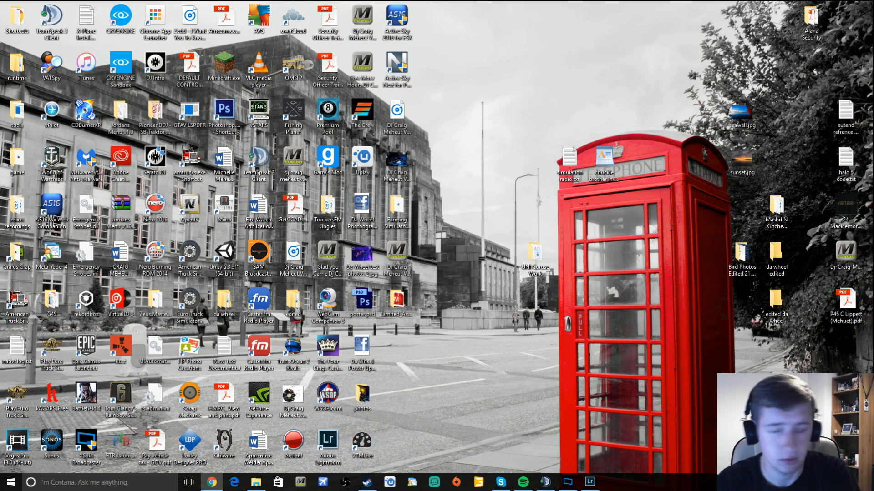
Switch to Lightroom and import all photos from the RAW folder on Toshiba HDD (K:), adding them to the catalog without moving them.
{"action": "left_click", "coordinate": [590, 481]}
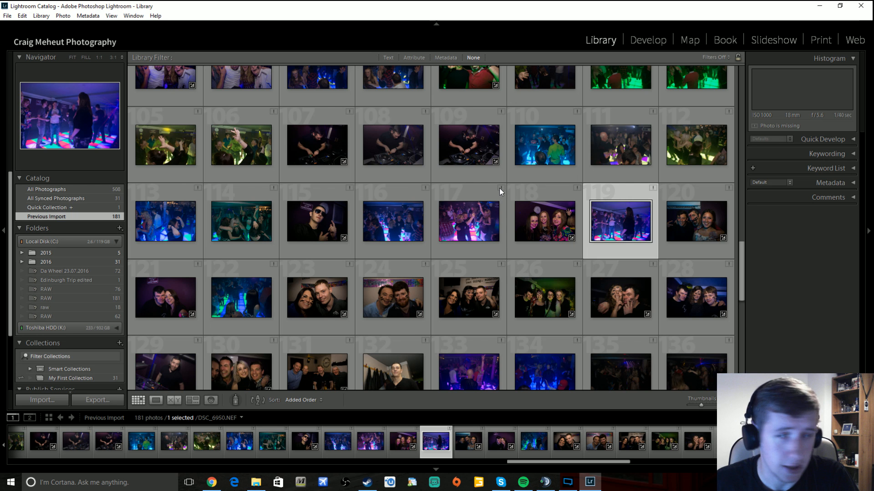
{"action": "key", "text": "ctrl+shift+i"}
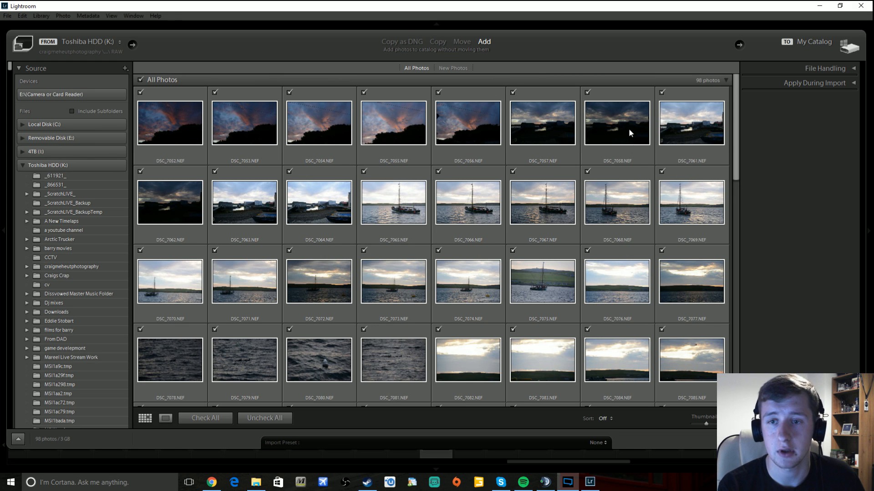
{"action": "left_click_drag", "start_coordinate": [737, 150], "coordinate": [722, 57]}
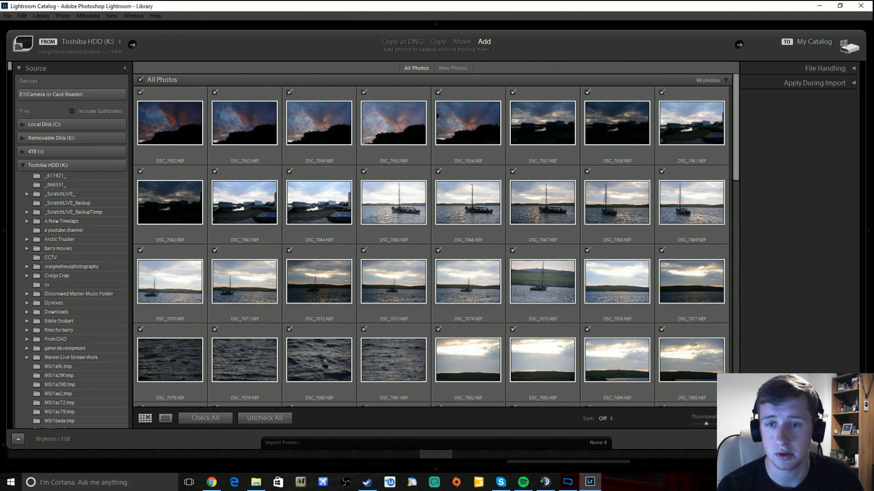
{"action": "left_click", "coordinate": [797, 439]}
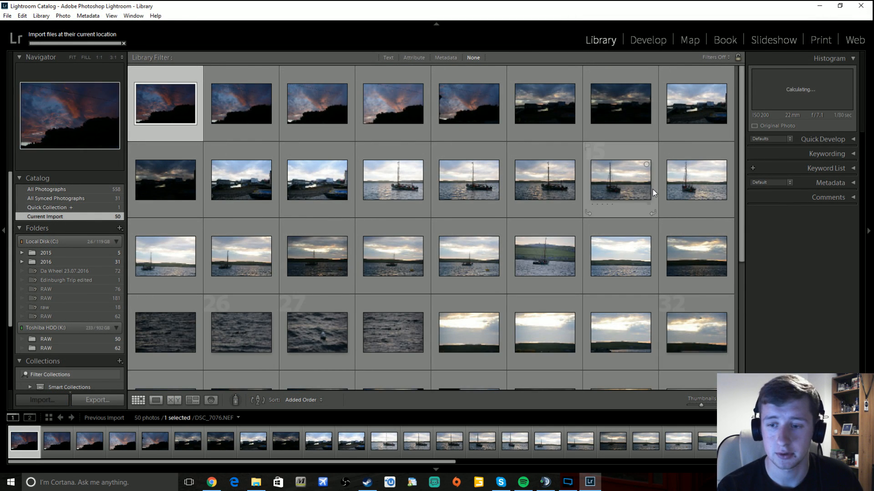
Open the first imported photo, DSC_7052.NEF, in the Develop module and examine the orange clouds at 1:1 zoom.
{"action": "left_click_drag", "start_coordinate": [743, 138], "coordinate": [739, 56]}
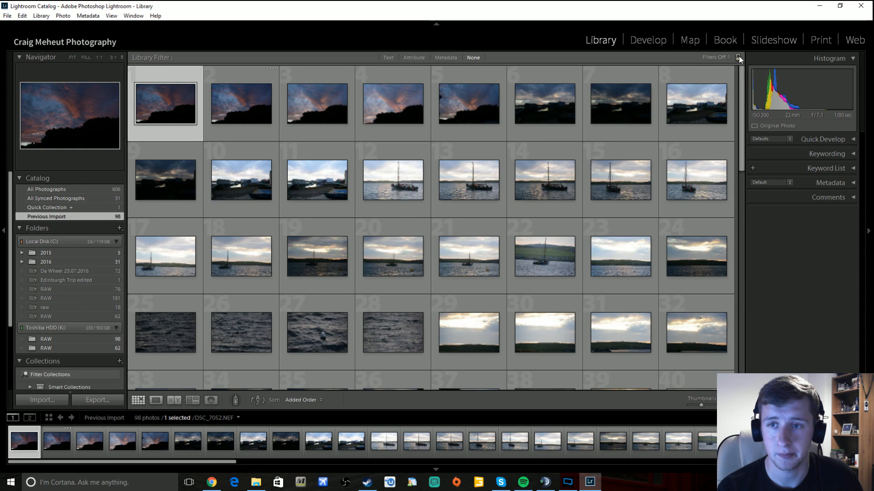
{"action": "left_click", "coordinate": [641, 42]}
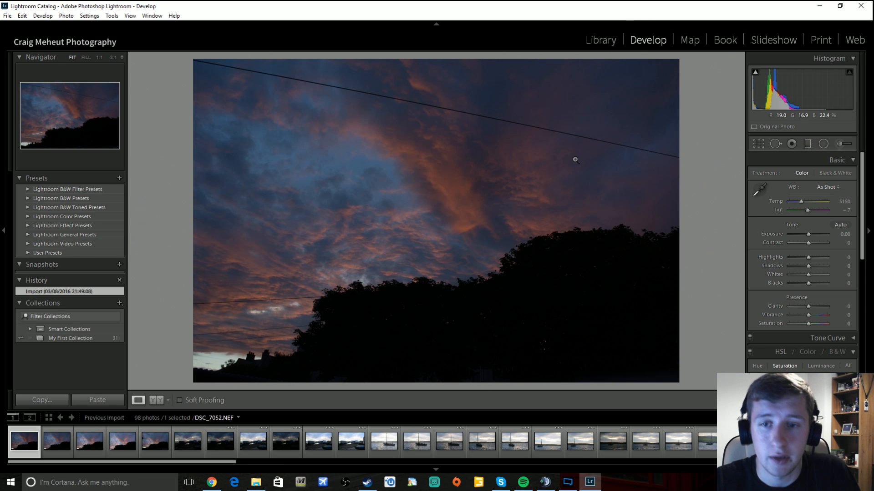
{"action": "left_click", "coordinate": [421, 174]}
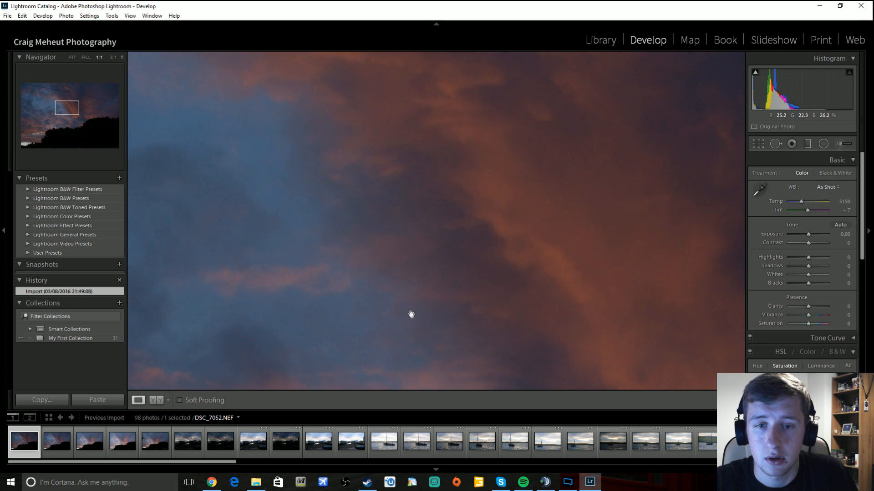
{"action": "left_click_drag", "start_coordinate": [411, 314], "coordinate": [530, 2]}
{"action": "left_click_drag", "start_coordinate": [523, 182], "coordinate": [463, 147]}
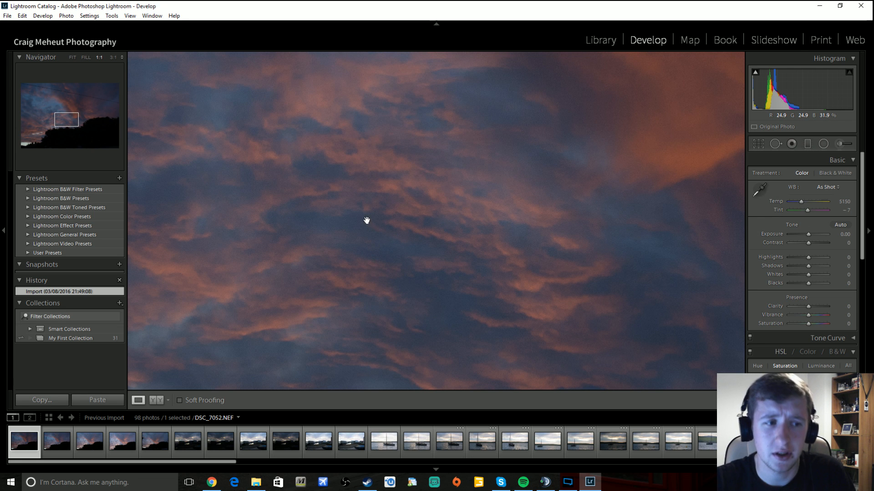
{"action": "left_click", "coordinate": [436, 306]}
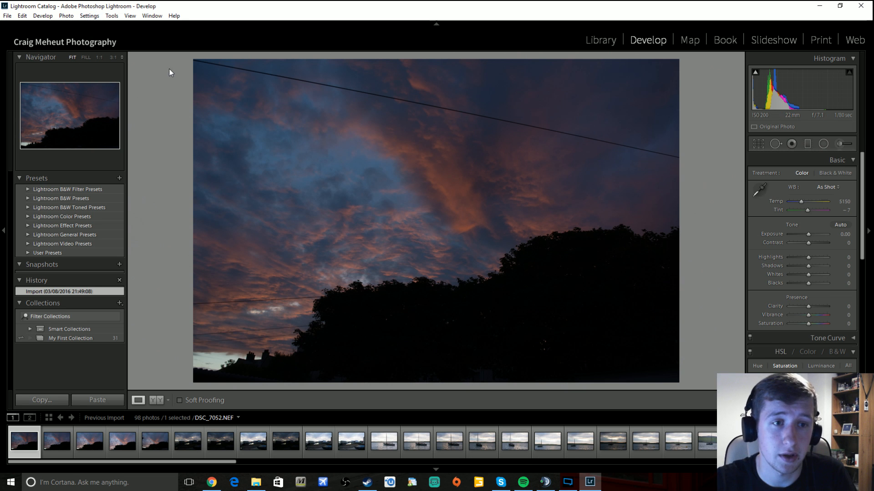
Examine the upper sky and the dark treeline of DSC_7052.NEF at 1:1, returning to the full view.
{"action": "left_click", "coordinate": [275, 86]}
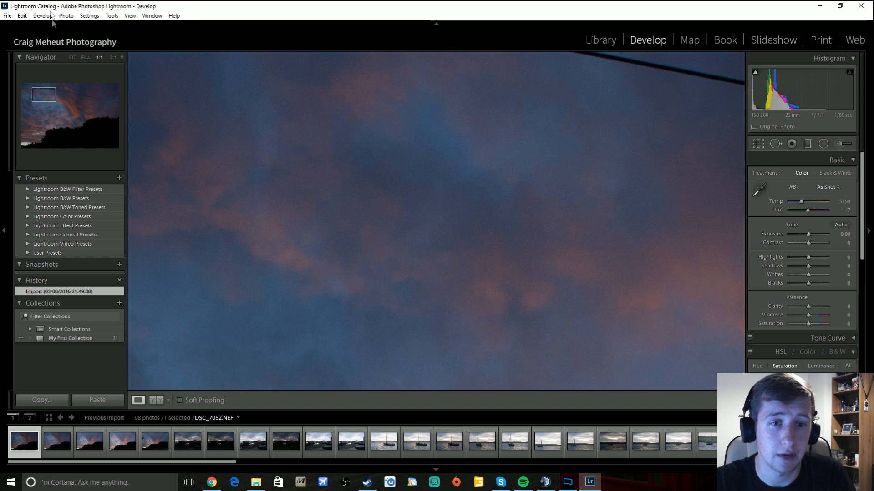
{"action": "left_click_drag", "start_coordinate": [170, 162], "coordinate": [116, 99]}
{"action": "left_click_drag", "start_coordinate": [194, 139], "coordinate": [240, 121]}
{"action": "left_click_drag", "start_coordinate": [258, 186], "coordinate": [335, 236]}
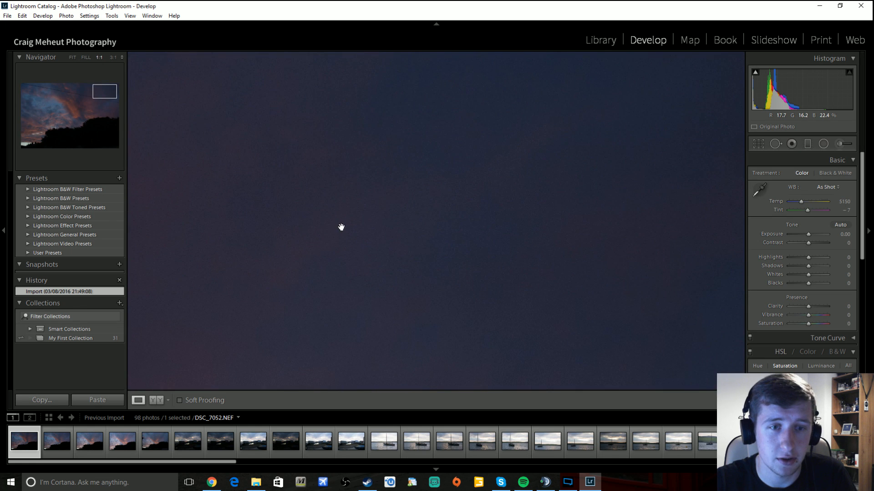
{"action": "left_click", "coordinate": [339, 218]}
{"action": "left_click", "coordinate": [371, 322]}
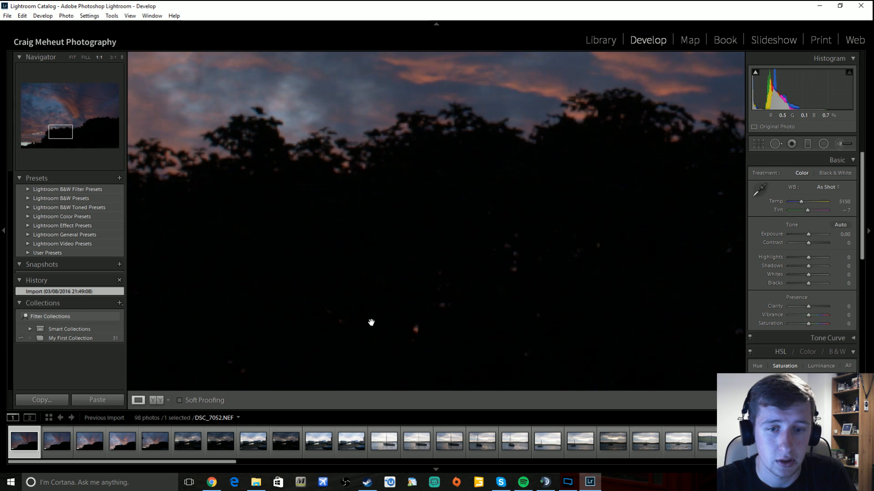
{"action": "left_click", "coordinate": [337, 222]}
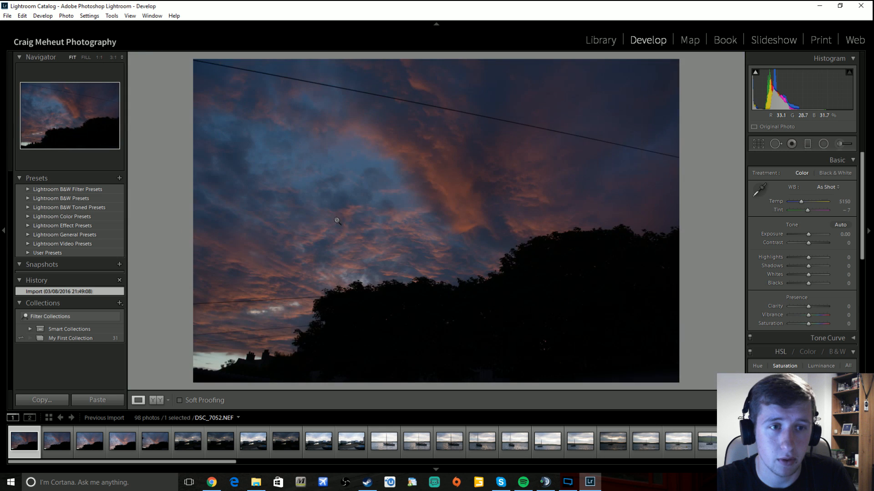
Inspect the clouds of DSC_7052.NEF at 3:1 and the chimney rooftops at 1:1, returning to the full view.
{"action": "left_click", "coordinate": [313, 203]}
{"action": "left_click", "coordinate": [111, 56]}
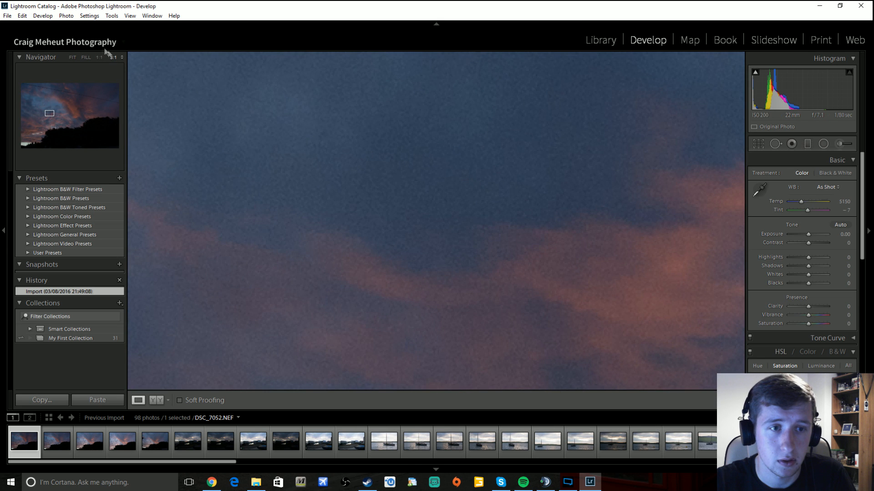
{"action": "left_click_drag", "start_coordinate": [360, 350], "coordinate": [237, 5]}
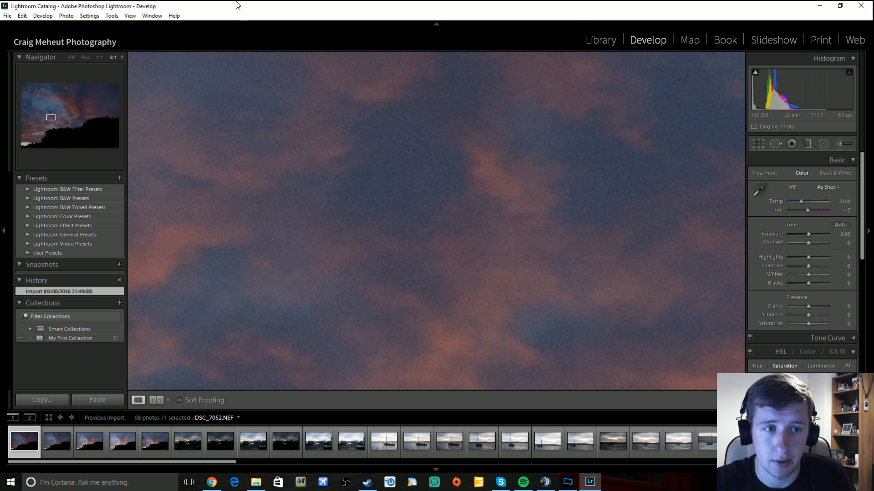
{"action": "left_click_drag", "start_coordinate": [239, 352], "coordinate": [265, 122]}
{"action": "left_click", "coordinate": [267, 114]}
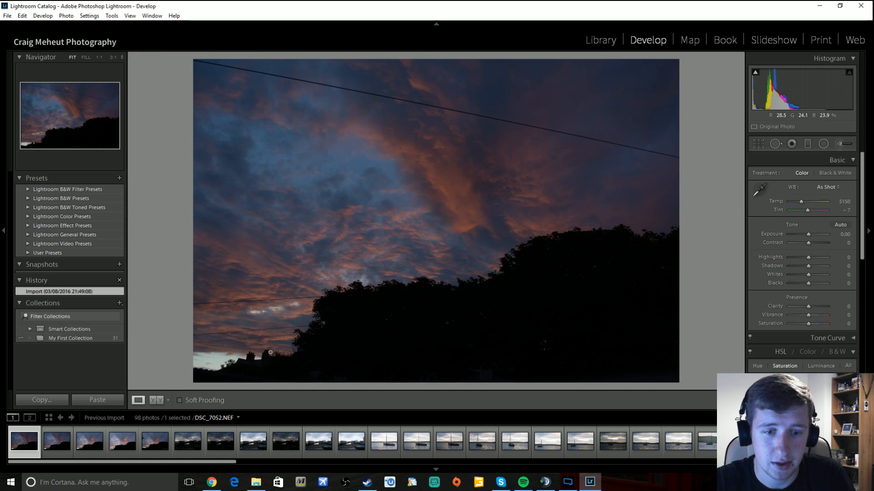
{"action": "left_click", "coordinate": [271, 352]}
{"action": "left_click", "coordinate": [295, 269]}
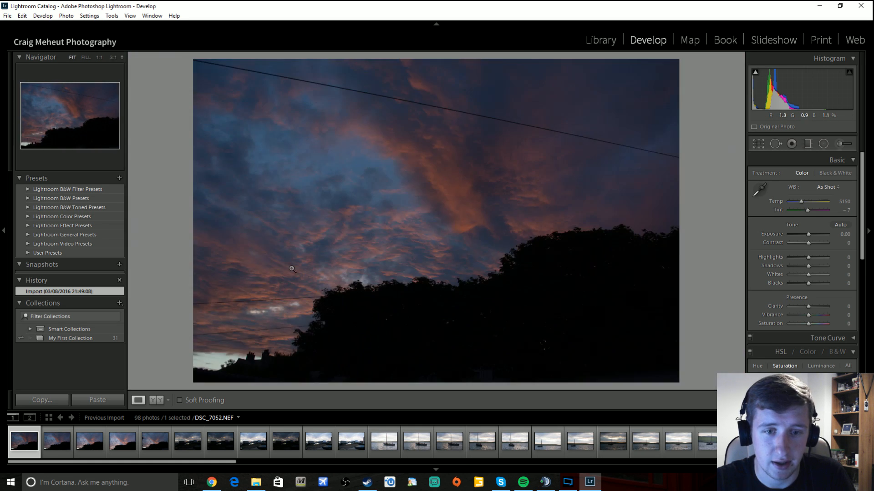
{"action": "key", "text": "z"}
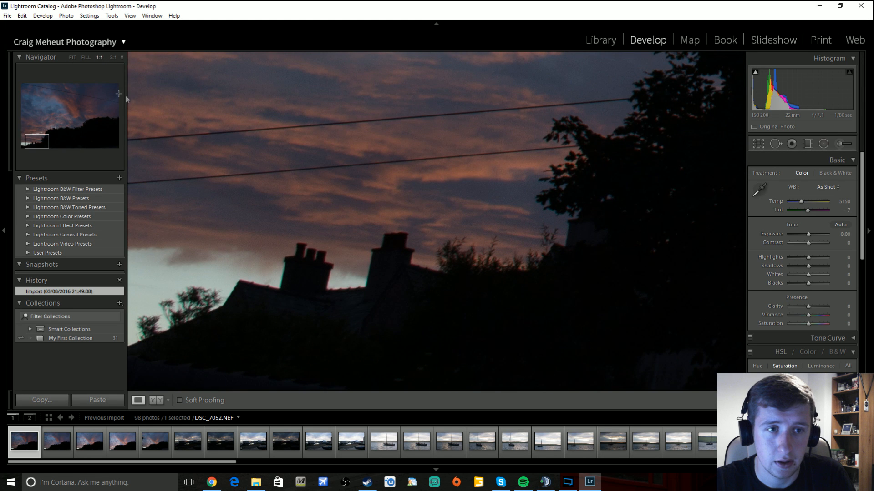
{"action": "left_click", "coordinate": [143, 94]}
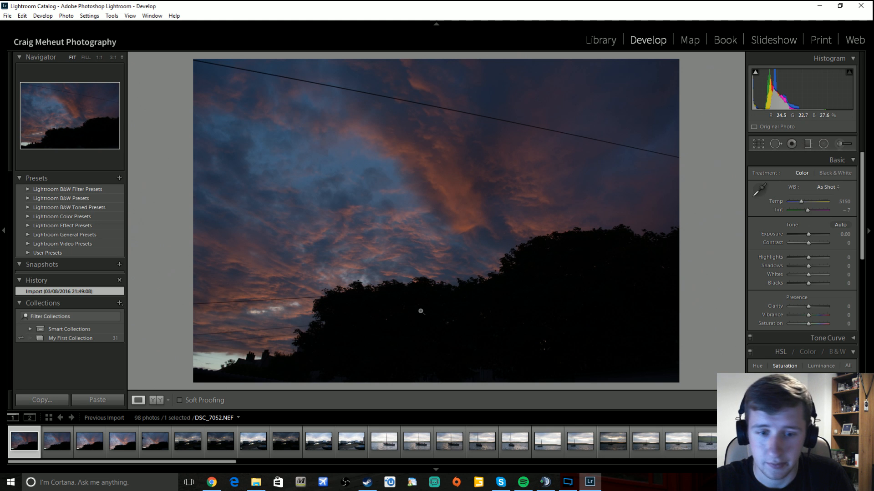
Compare the next four sunset shots and select the fourth photo in the import, DSC_7055.NEF, for editing.
{"action": "left_click", "coordinate": [53, 449]}
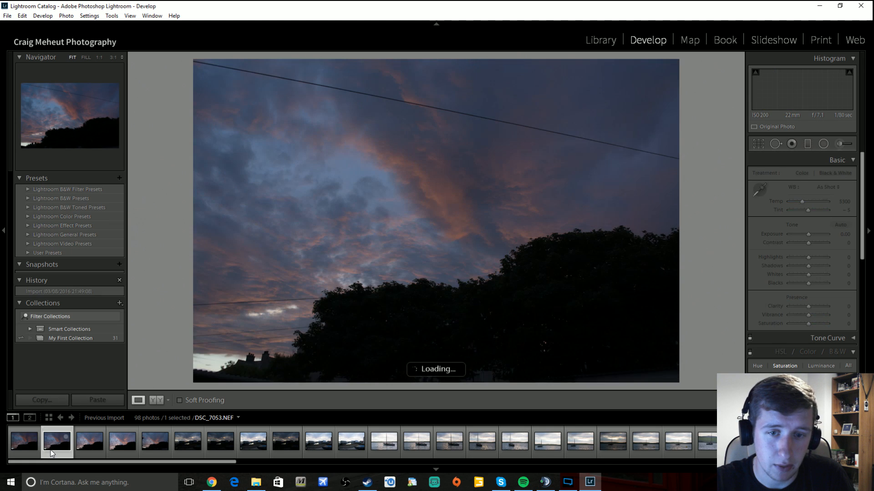
{"action": "left_click", "coordinate": [90, 448]}
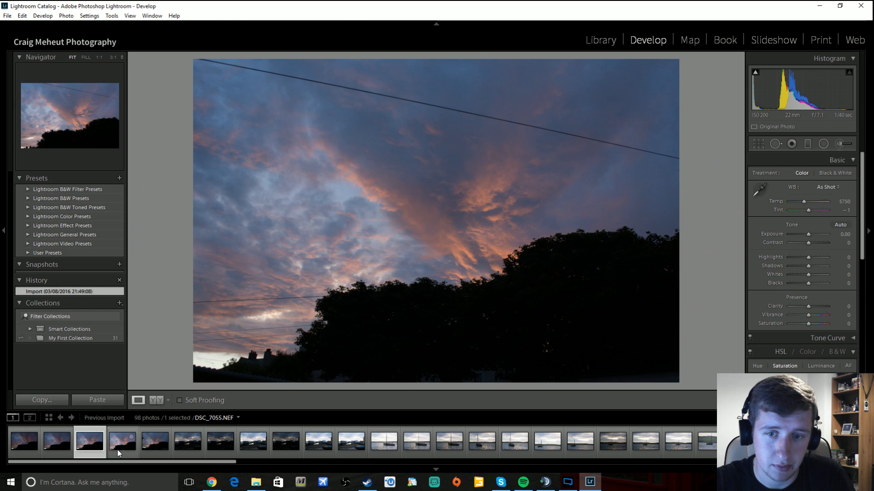
{"action": "left_click", "coordinate": [121, 448]}
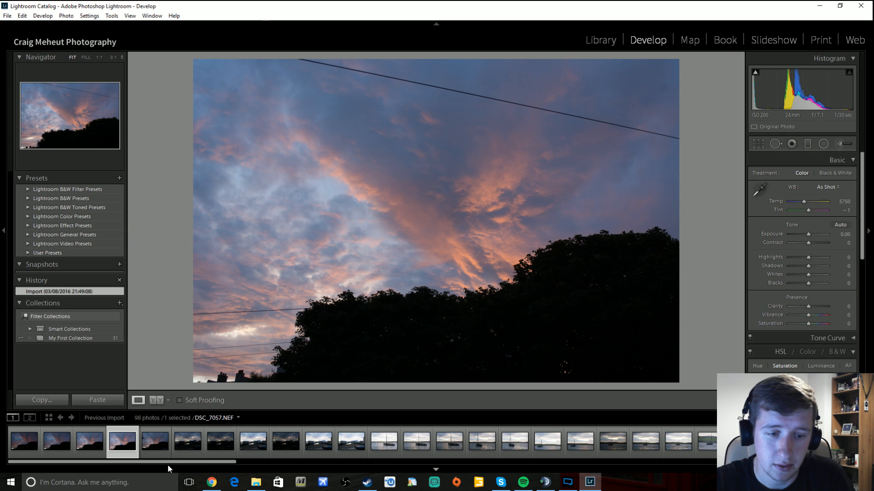
{"action": "left_click", "coordinate": [155, 442]}
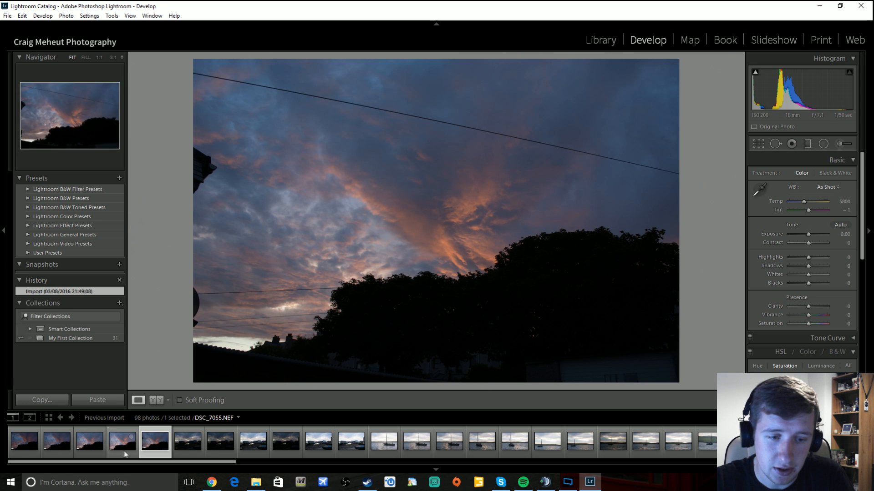
{"action": "left_click", "coordinate": [119, 448]}
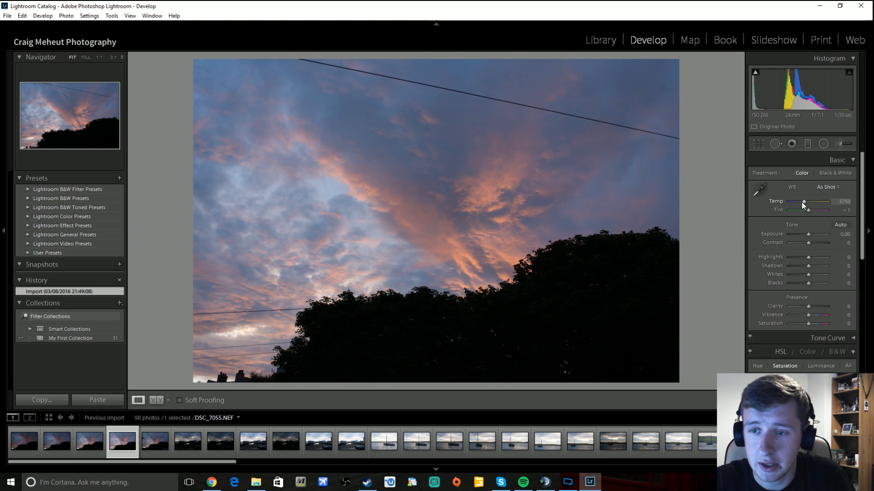
Cool the white balance temperature of the sunset photo to 4857 and set the exposure to +0.12.
{"action": "left_click_drag", "start_coordinate": [804, 201], "coordinate": [801, 206]}
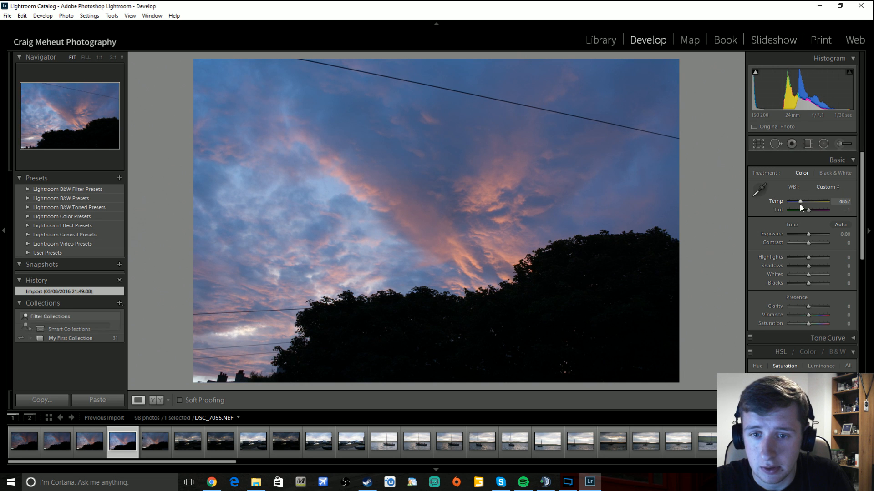
{"action": "left_click_drag", "start_coordinate": [804, 233], "coordinate": [809, 241]}
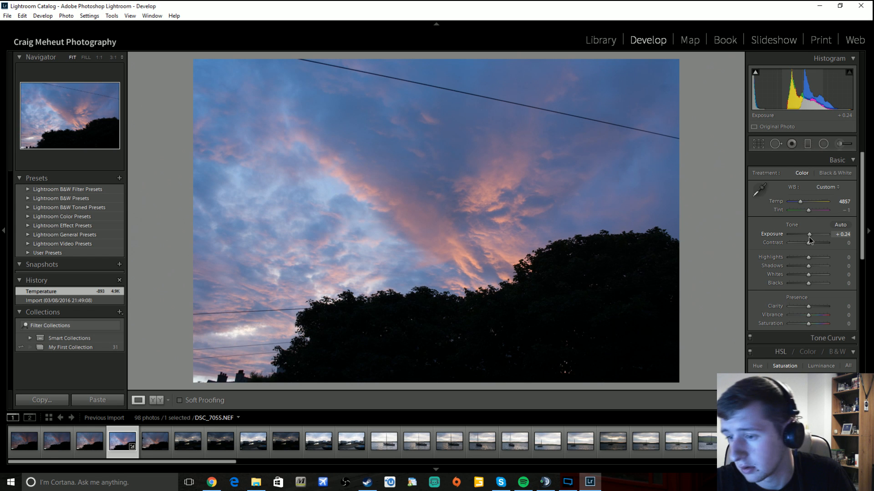
{"action": "left_click_drag", "start_coordinate": [809, 237], "coordinate": [808, 236]}
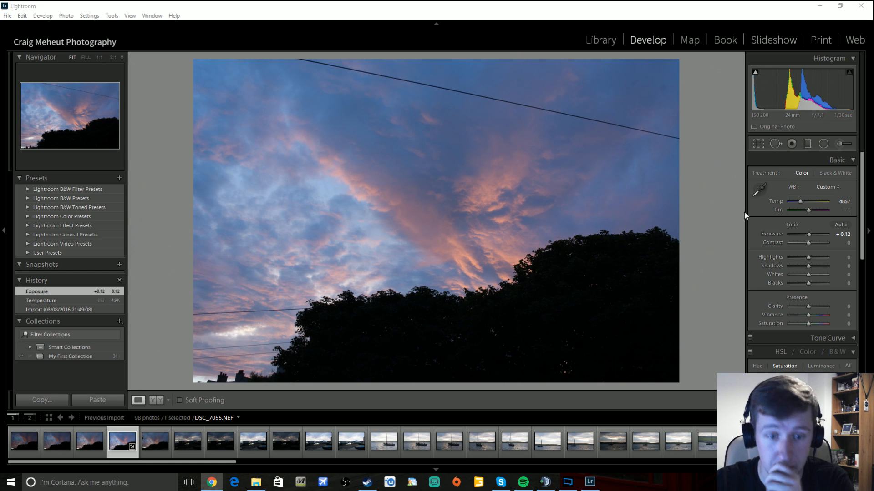
Compare the sunset photo with and without added contrast, and set the contrast to +43.
{"action": "left_click_drag", "start_coordinate": [810, 241], "coordinate": [806, 242]}
{"action": "left_click_drag", "start_coordinate": [811, 245], "coordinate": [817, 245]}
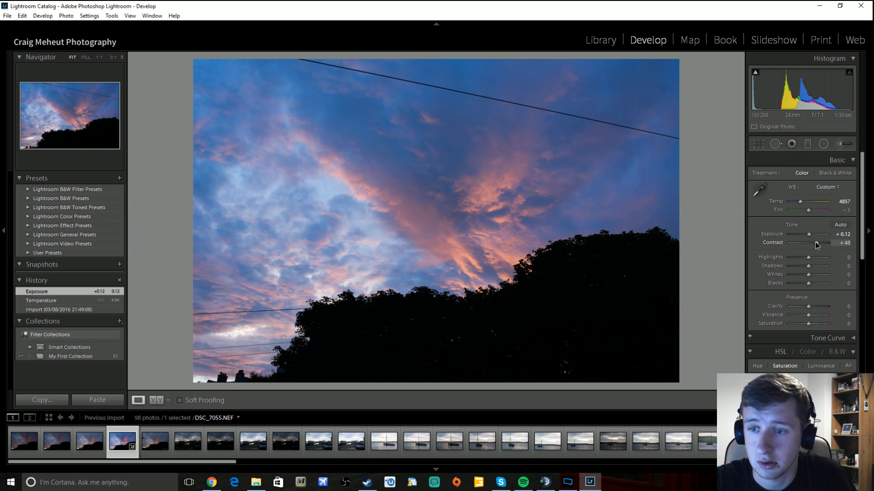
{"action": "left_click_drag", "start_coordinate": [816, 246], "coordinate": [807, 245]}
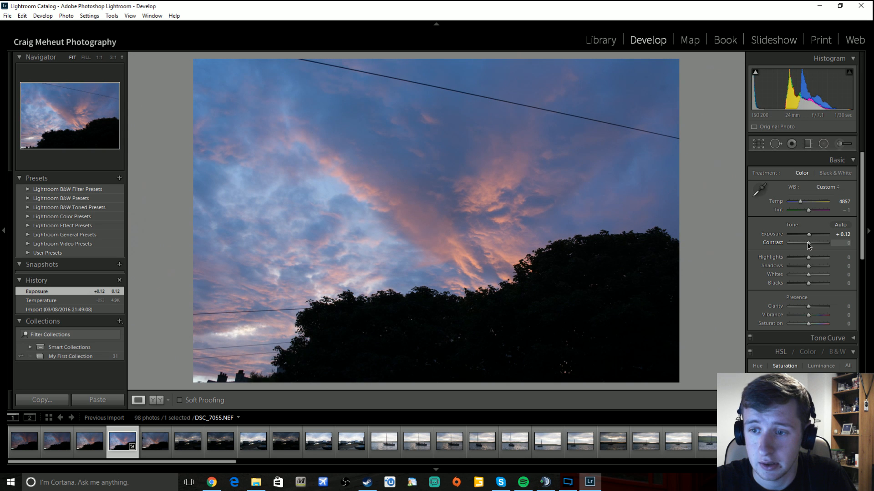
{"action": "left_click_drag", "start_coordinate": [811, 246], "coordinate": [816, 245]}
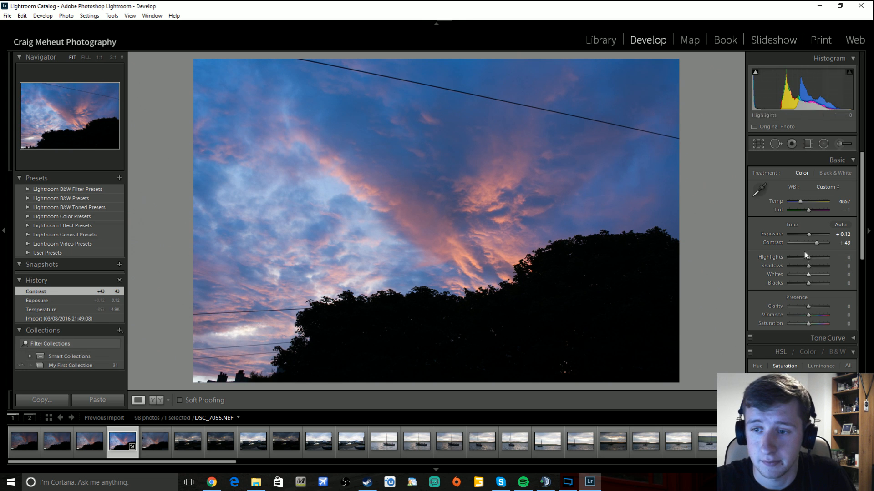
Lower the highlights to -31 and raise the shadows to +79, checking the detail in the trees up close.
{"action": "mouse_move", "coordinate": [807, 258]}
{"action": "left_mouse_down"}
{"action": "mouse_move", "coordinate": [797, 259]}
{"action": "mouse_move", "coordinate": [822, 268]}
{"action": "left_mouse_up"}
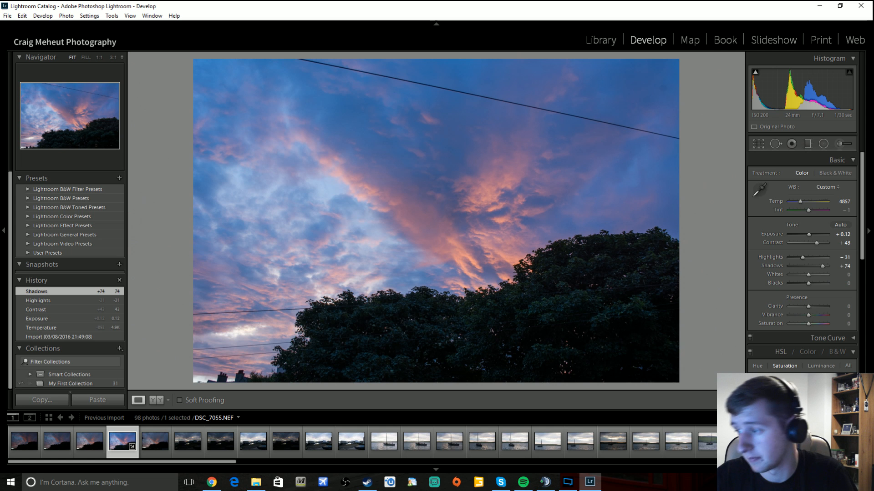
{"action": "key", "text": "alt+Tab"}
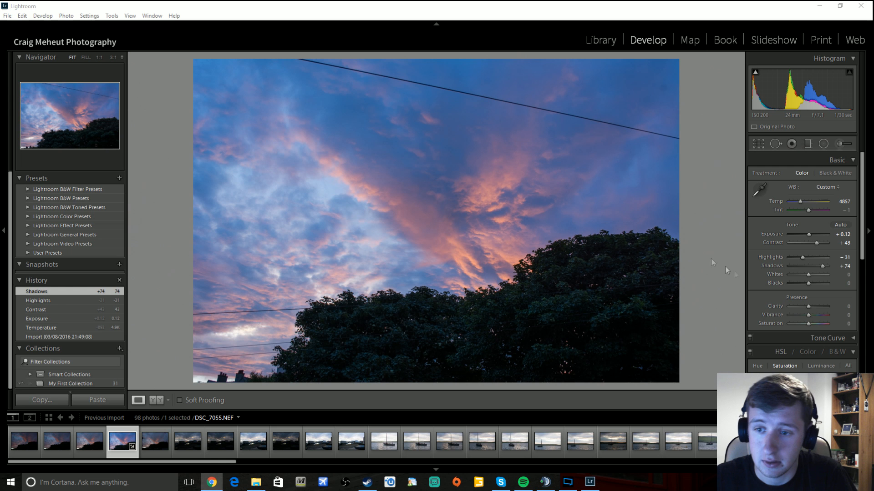
{"action": "key", "text": "alt+Tab"}
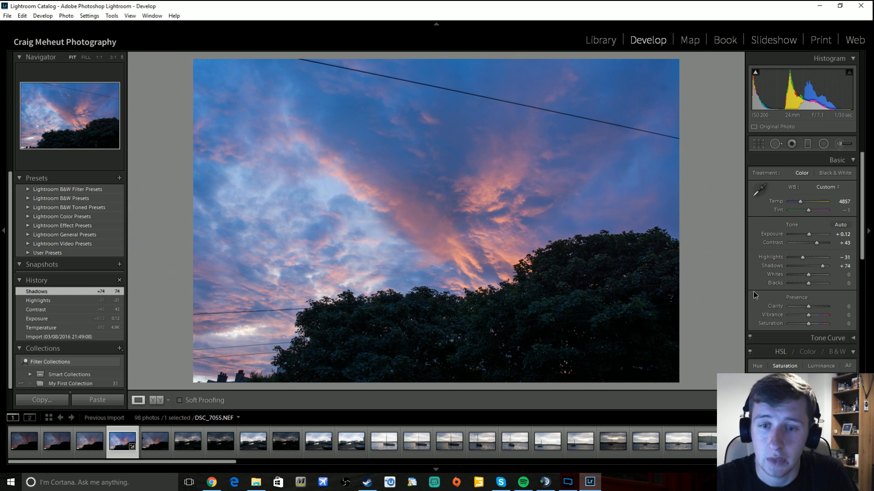
{"action": "left_click", "coordinate": [529, 308]}
{"action": "left_click", "coordinate": [534, 312]}
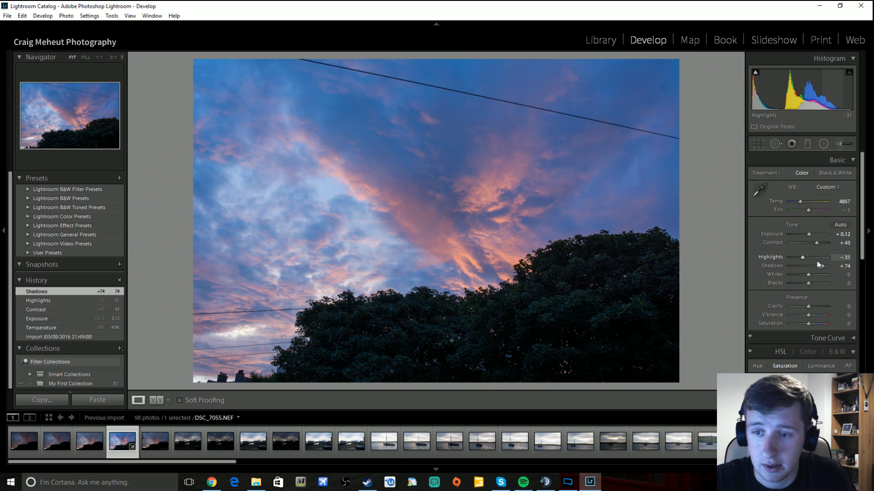
{"action": "left_click_drag", "start_coordinate": [821, 268], "coordinate": [823, 268]}
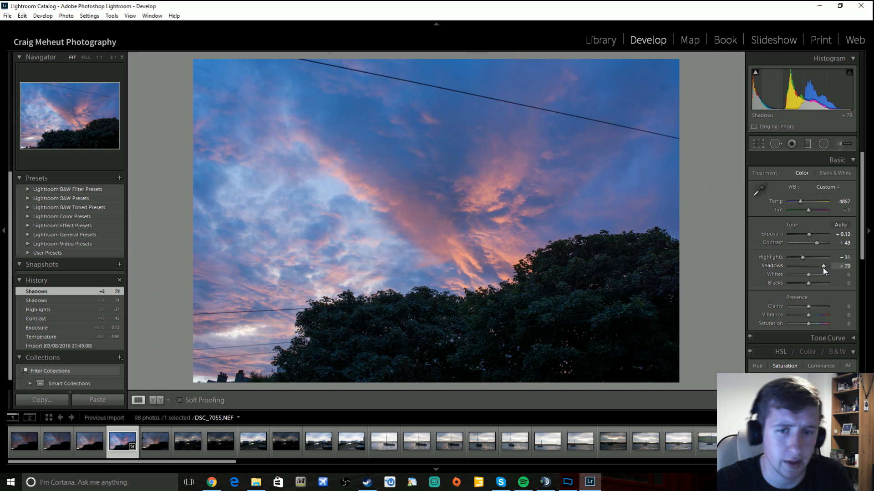
Reduce the whites to -81 and the blacks to -26.
{"action": "left_click_drag", "start_coordinate": [808, 275], "coordinate": [789, 293]}
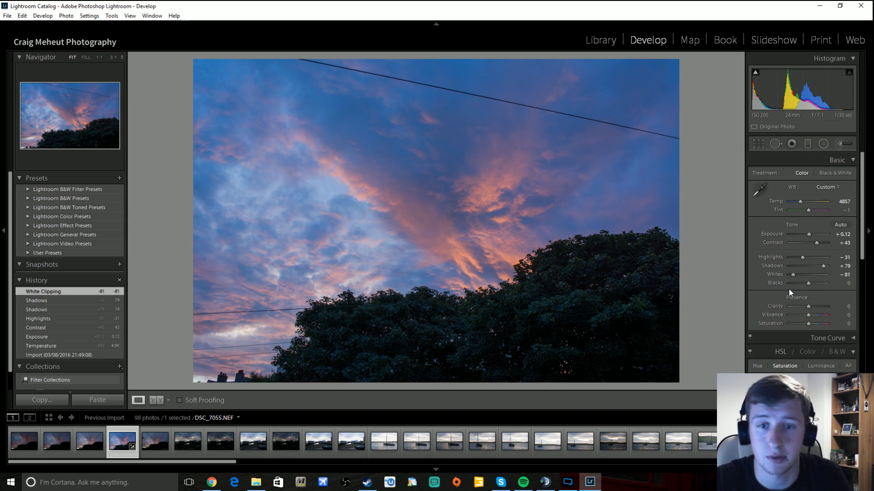
{"action": "left_click_drag", "start_coordinate": [808, 283], "coordinate": [802, 286]}
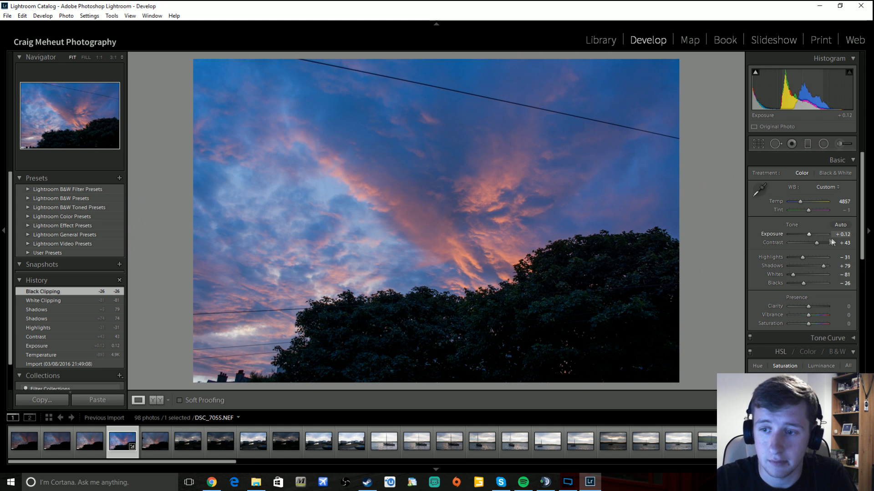
Boost the HSL saturation of the blues to +33 and the purples to +22.
{"action": "left_click_drag", "start_coordinate": [861, 244], "coordinate": [833, 294]}
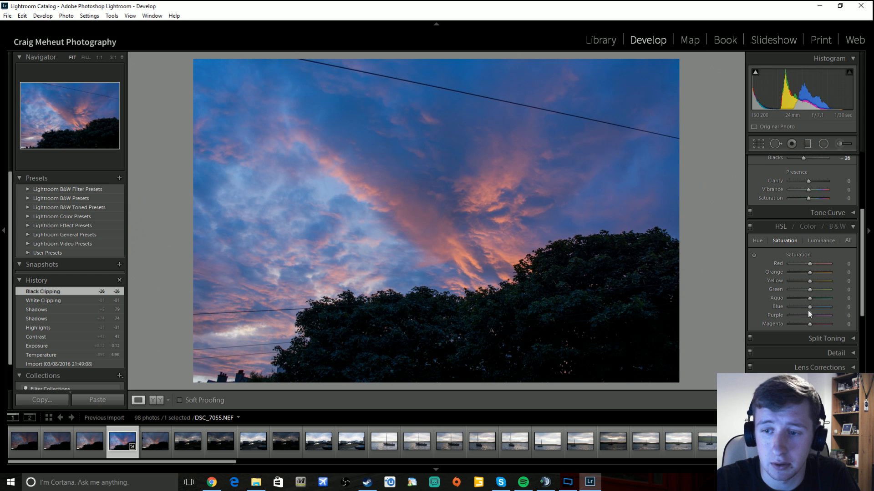
{"action": "mouse_move", "coordinate": [810, 307]}
{"action": "left_mouse_down"}
{"action": "mouse_move", "coordinate": [764, 312]}
{"action": "mouse_move", "coordinate": [828, 308]}
{"action": "mouse_move", "coordinate": [816, 304]}
{"action": "mouse_move", "coordinate": [814, 316]}
{"action": "mouse_move", "coordinate": [827, 318]}
{"action": "mouse_move", "coordinate": [815, 316]}
{"action": "left_mouse_up"}
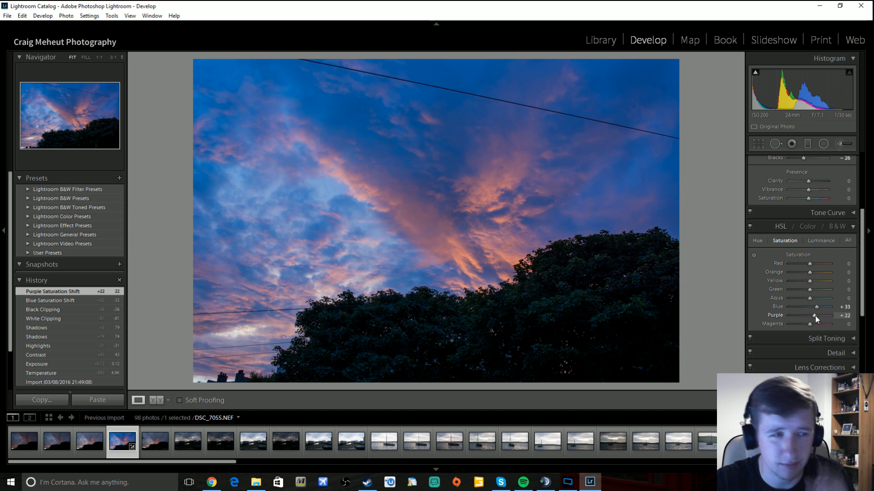
Inspect the clouds up close, and set HSL saturation to red +24, orange +24, yellow +18, green +24, aqua +22 and magenta +9.
{"action": "left_click", "coordinate": [350, 187]}
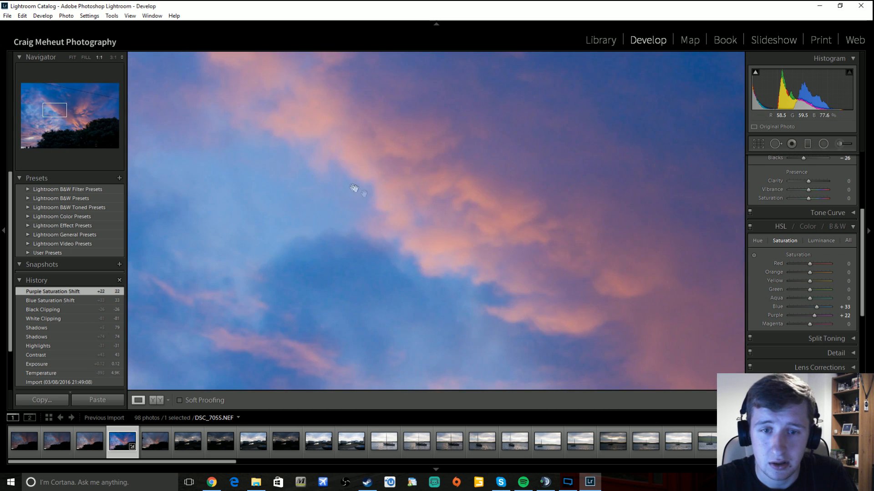
{"action": "left_click_drag", "start_coordinate": [602, 280], "coordinate": [283, 162]}
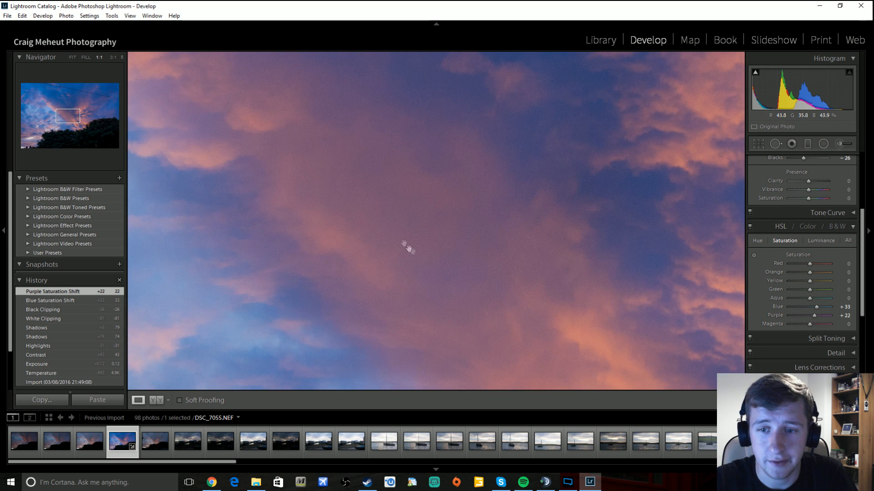
{"action": "left_click_drag", "start_coordinate": [396, 232], "coordinate": [358, 192]}
{"action": "left_click", "coordinate": [358, 192]}
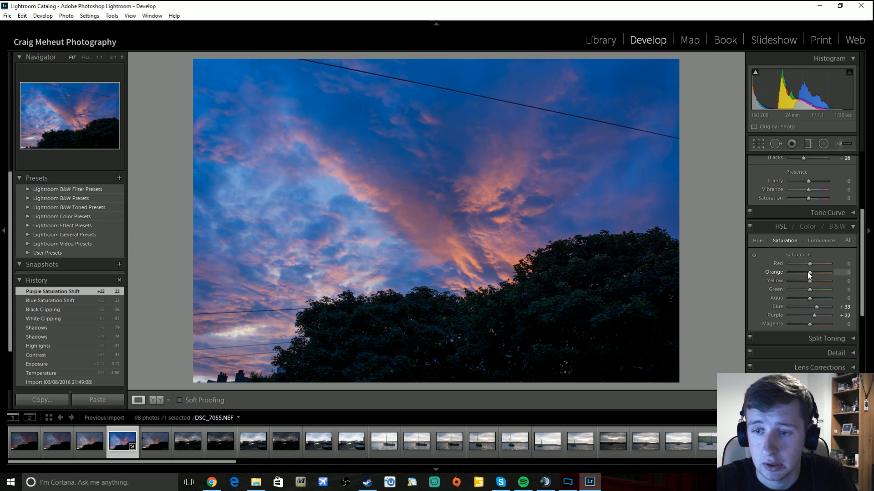
{"action": "left_click_drag", "start_coordinate": [809, 264], "coordinate": [831, 266]}
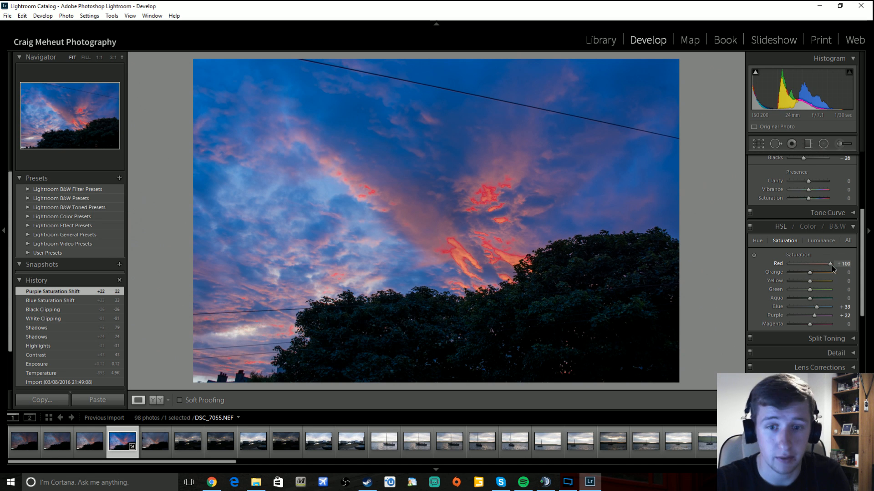
{"action": "left_click_drag", "start_coordinate": [831, 266], "coordinate": [813, 272]}
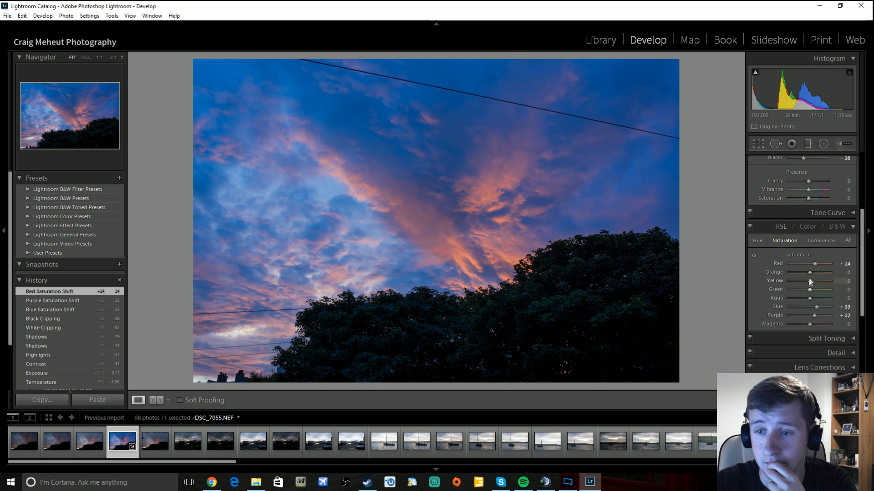
{"action": "left_click_drag", "start_coordinate": [808, 275], "coordinate": [814, 275]}
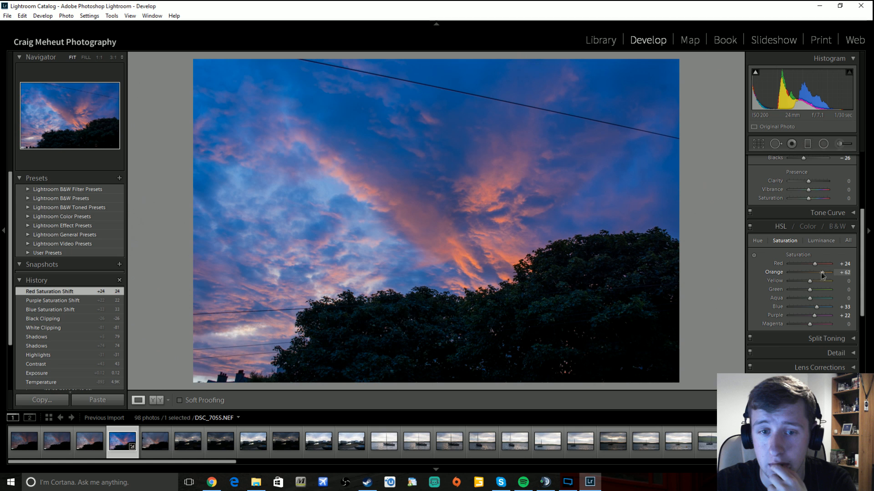
{"action": "left_click_drag", "start_coordinate": [816, 273], "coordinate": [811, 318]}
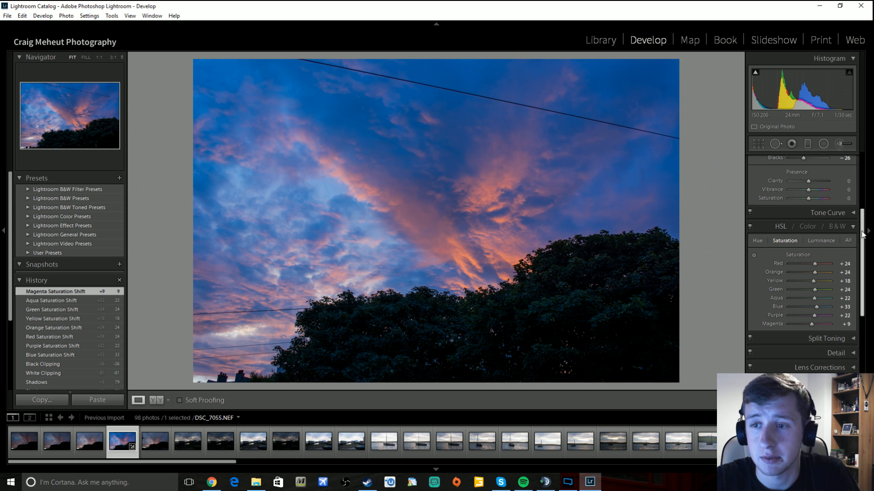
Paste the copied develop settings onto the sunset photo, and reset all its develop adjustments.
{"action": "left_click_drag", "start_coordinate": [861, 235], "coordinate": [865, 183]}
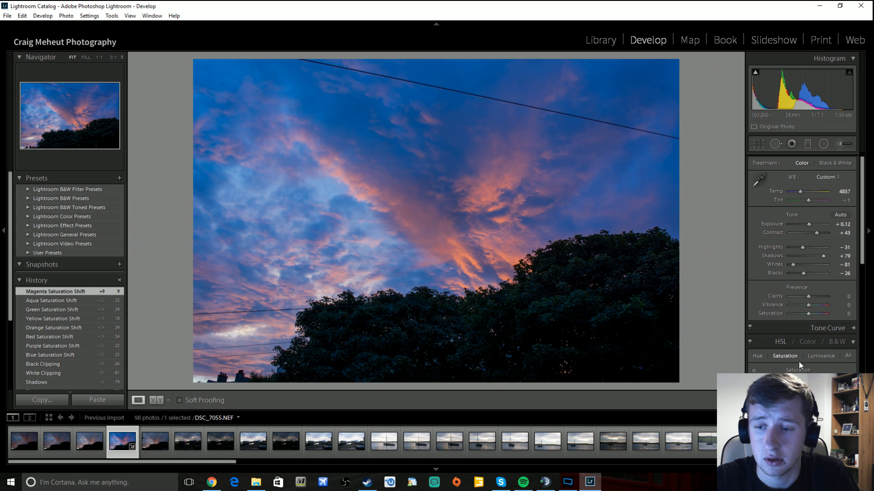
{"action": "key", "text": "ctrl+shift+v"}
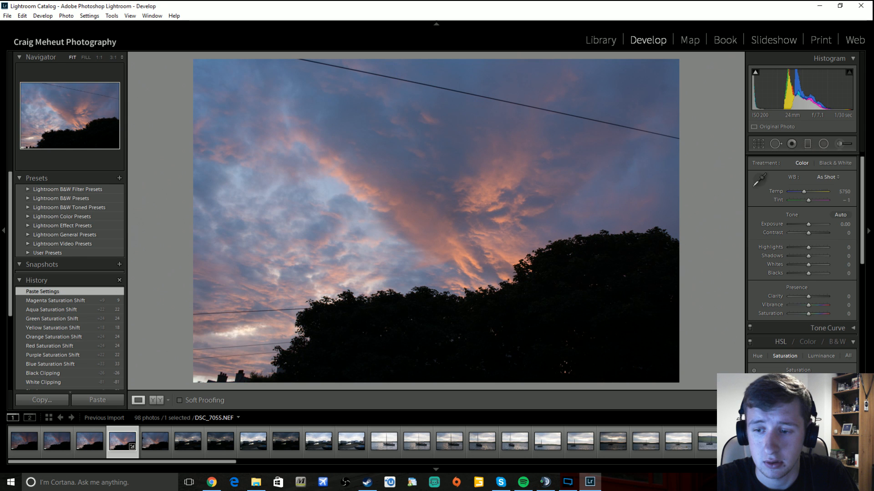
{"action": "key", "text": "ctrl+shift+r"}
Paste the copied settings again, and step back and forth between the pasted and reset states with undo and redo.
{"action": "key", "text": "ctrl+shift+v"}
{"action": "key", "text": "ctrl+z"}
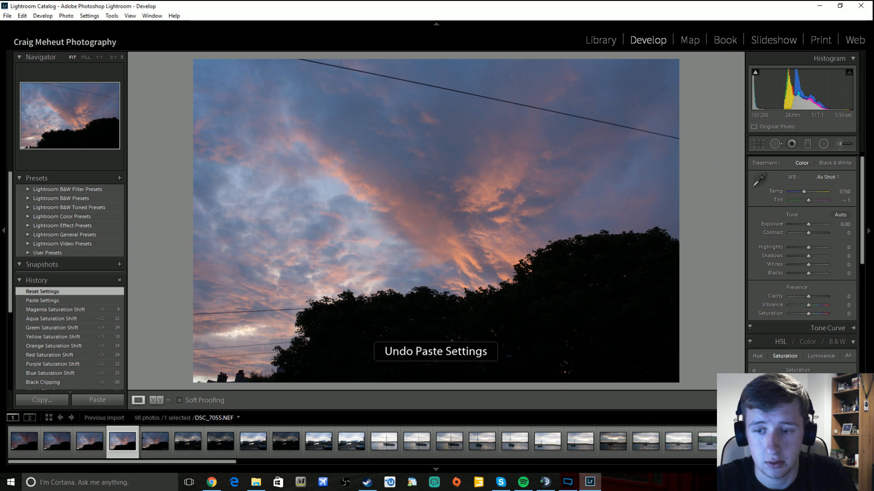
{"action": "key", "text": "ctrl+z"}
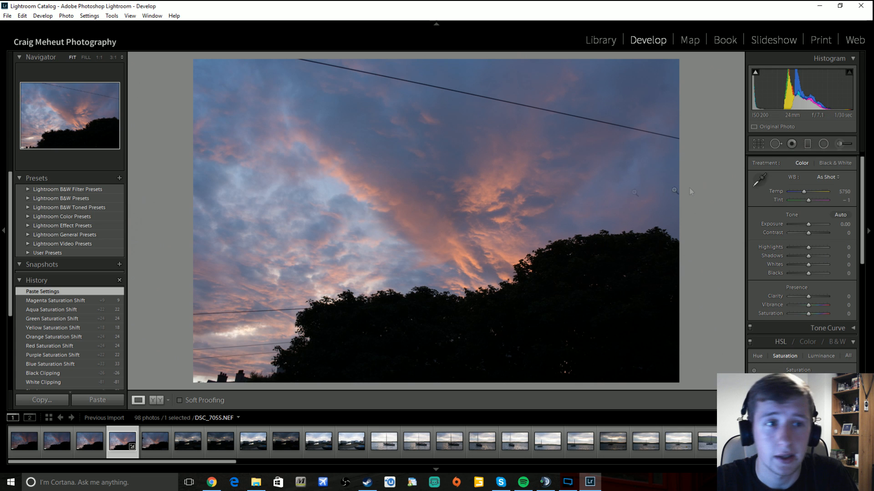
{"action": "left_click", "coordinate": [22, 15]}
{"action": "left_click", "coordinate": [22, 16]}
{"action": "left_click", "coordinate": [22, 16]}
{"action": "left_click", "coordinate": [37, 36]}
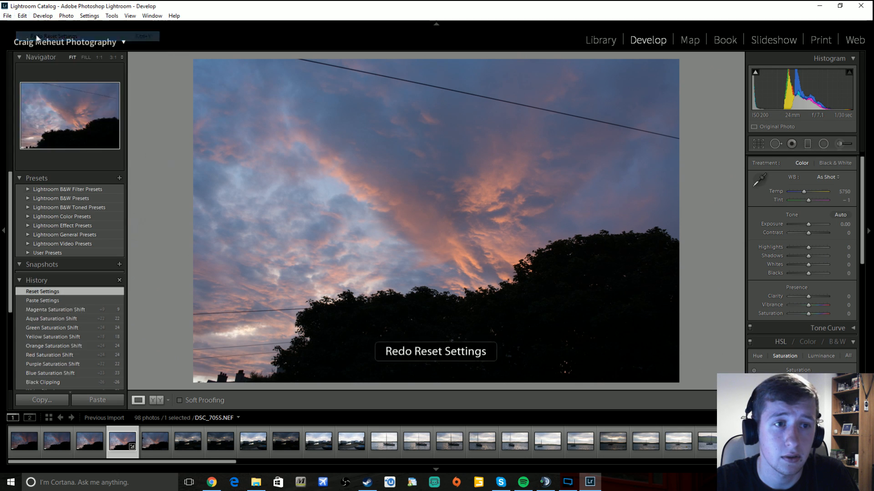
{"action": "left_click", "coordinate": [22, 15]}
{"action": "left_click", "coordinate": [33, 35]}
{"action": "left_click", "coordinate": [22, 15]}
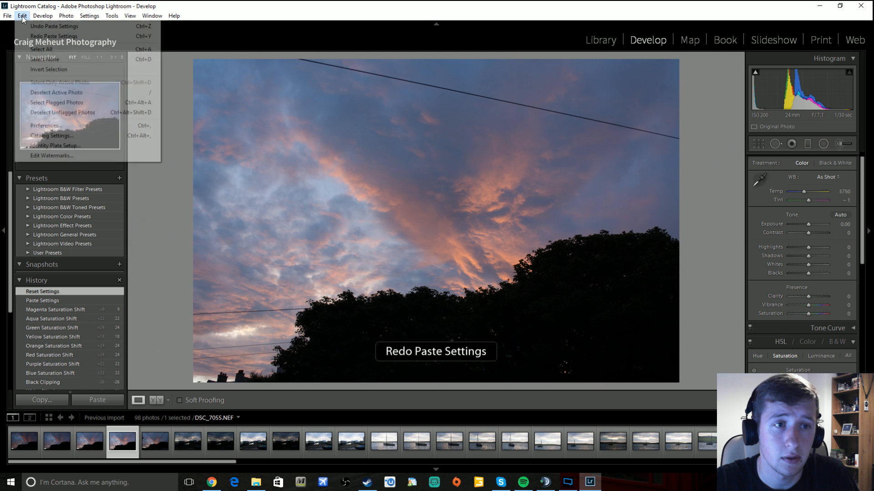
{"action": "left_click", "coordinate": [33, 36]}
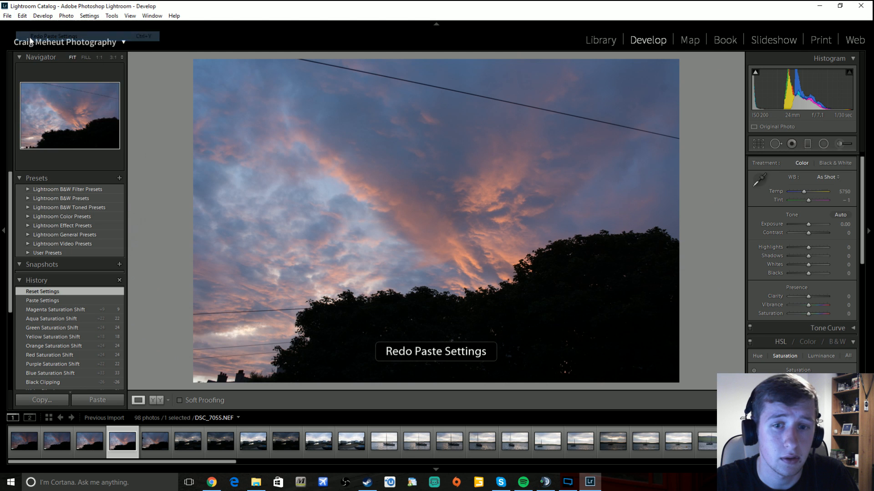
{"action": "left_click", "coordinate": [22, 16]}
{"action": "left_click", "coordinate": [224, 3]}
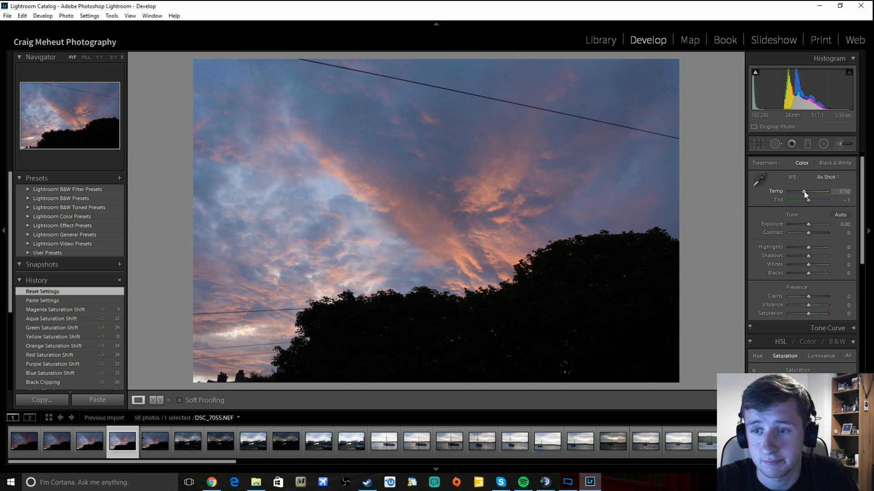
Set temperature to 5214, exposure to +0.60, contrast to +26, highlights to -71, shadows to +48, whites to +38 and blacks to -17.
{"action": "left_click_drag", "start_coordinate": [803, 191], "coordinate": [802, 192]}
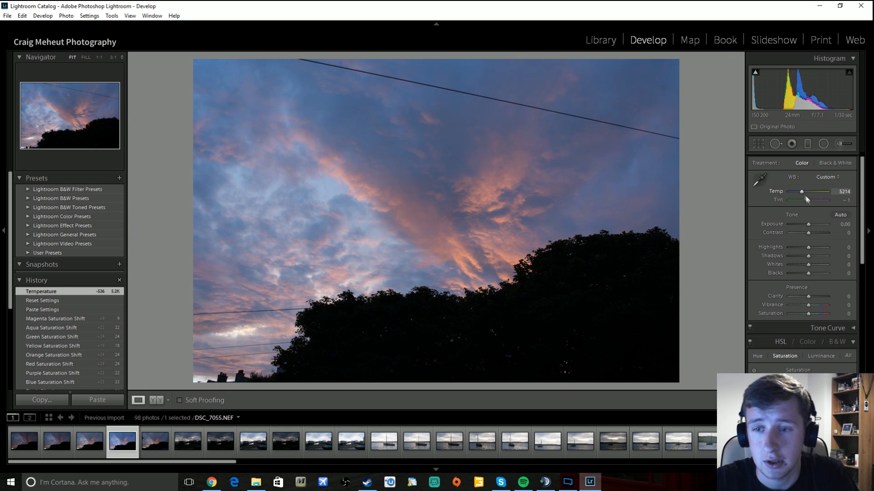
{"action": "left_click", "coordinate": [810, 224]}
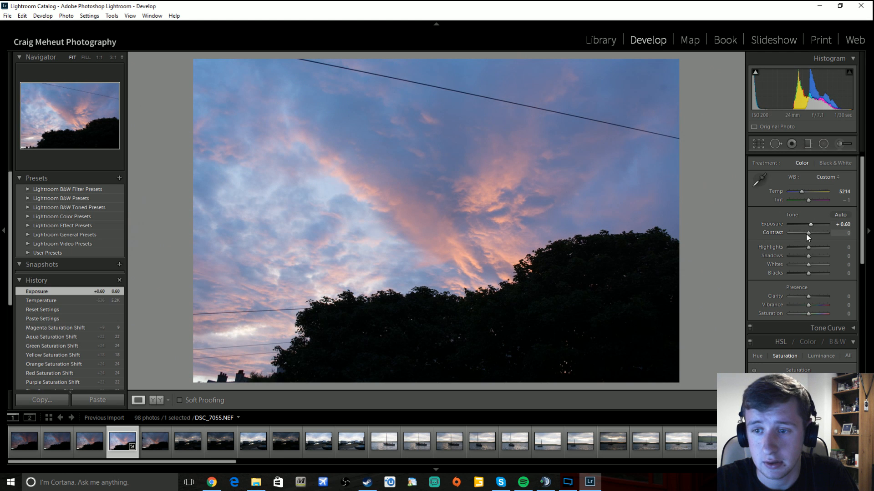
{"action": "left_click_drag", "start_coordinate": [808, 233], "coordinate": [806, 273]}
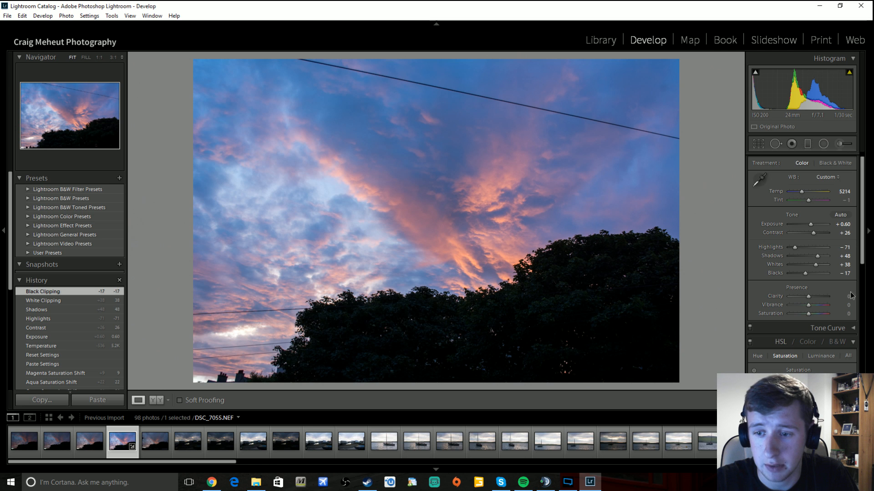
Set HSL saturation to red +24, orange +47, yellow +38, green +36, aqua +33, blue +49, purple +31 and magenta +36.
{"action": "left_click_drag", "start_coordinate": [864, 266], "coordinate": [863, 318]}
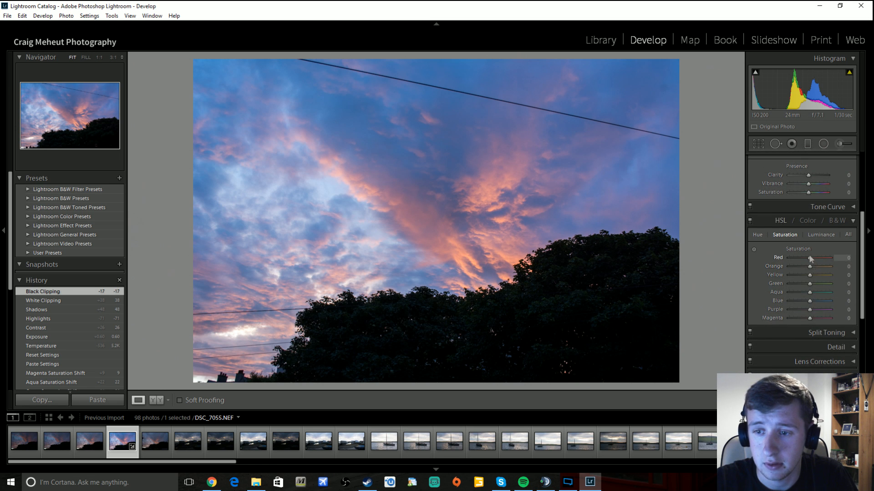
{"action": "left_click_drag", "start_coordinate": [814, 258], "coordinate": [816, 320]}
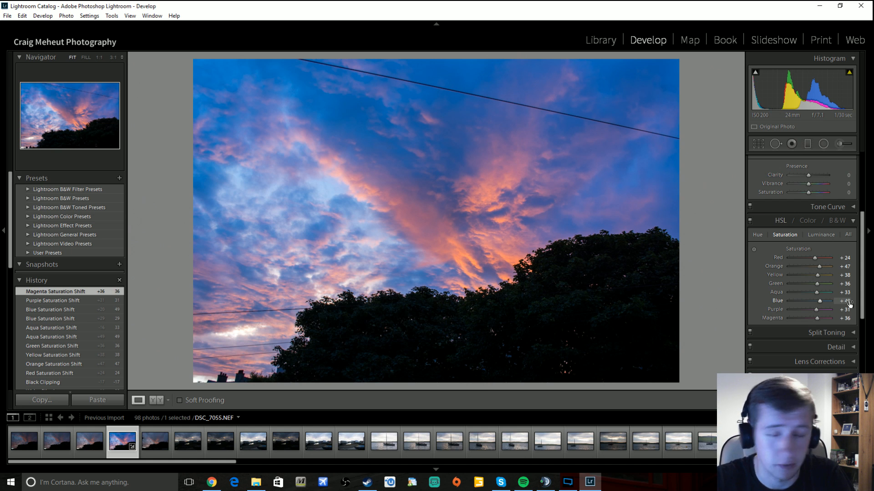
Try post-crop vignette amounts of -33 and -100 on the photo, and set the vignette amount to -48.
{"action": "scroll", "coordinate": [816, 331], "scroll_direction": "down", "scroll_amount": 5}
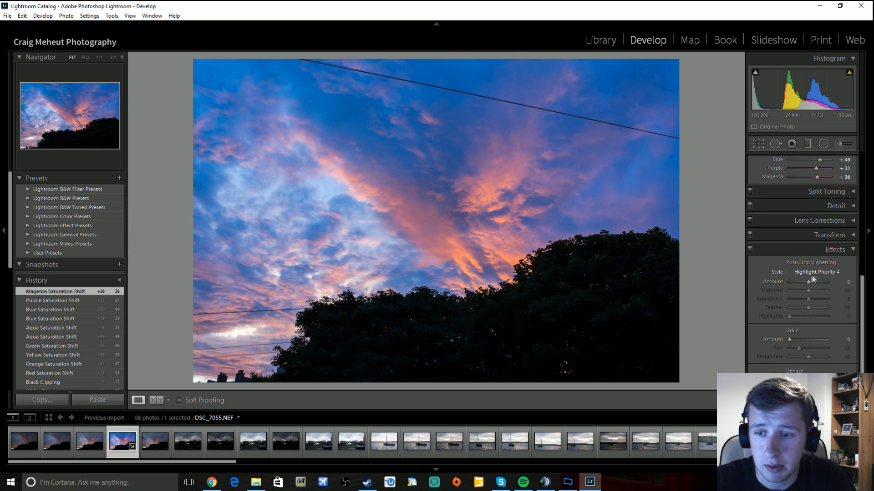
{"action": "left_click_drag", "start_coordinate": [808, 285], "coordinate": [801, 283]}
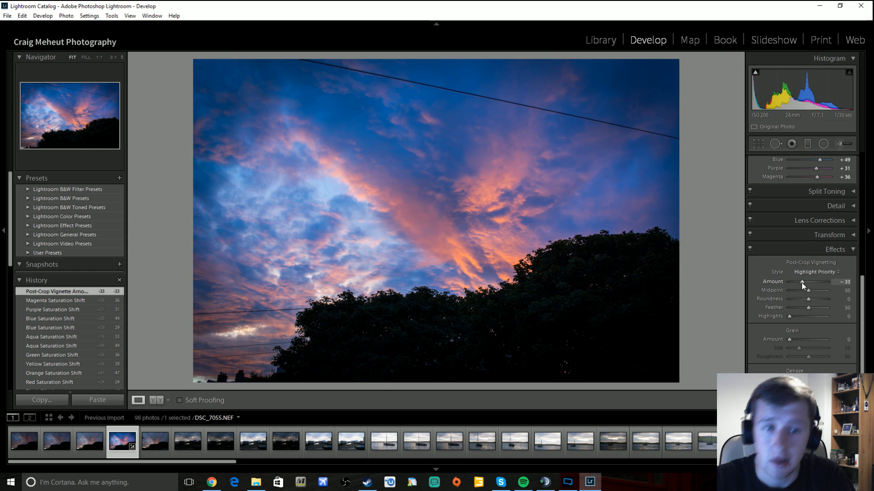
{"action": "left_click_drag", "start_coordinate": [801, 283], "coordinate": [784, 284]}
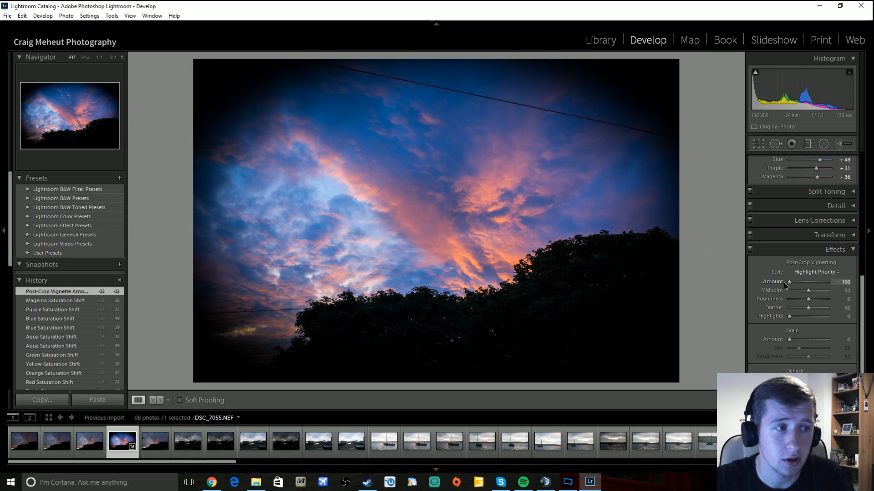
{"action": "left_click_drag", "start_coordinate": [784, 284], "coordinate": [803, 285]}
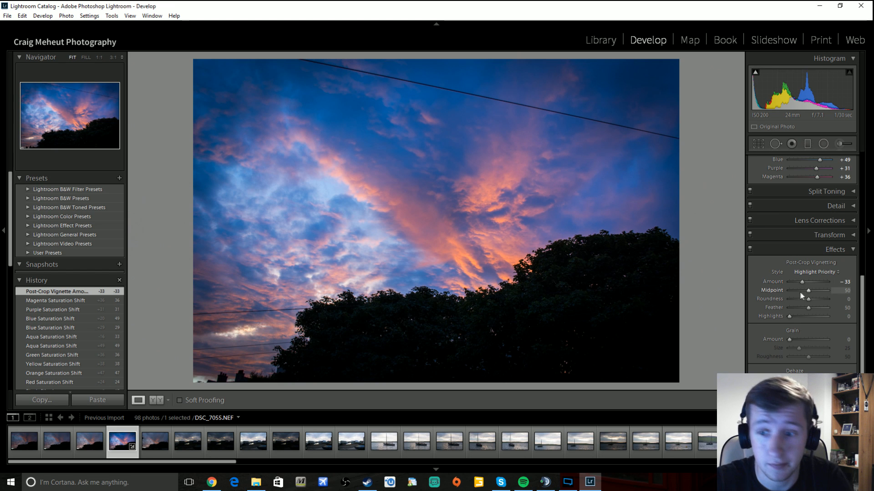
{"action": "mouse_move", "coordinate": [801, 282]}
{"action": "left_mouse_down"}
{"action": "mouse_move", "coordinate": [831, 284]}
{"action": "mouse_move", "coordinate": [799, 294]}
{"action": "left_mouse_up"}
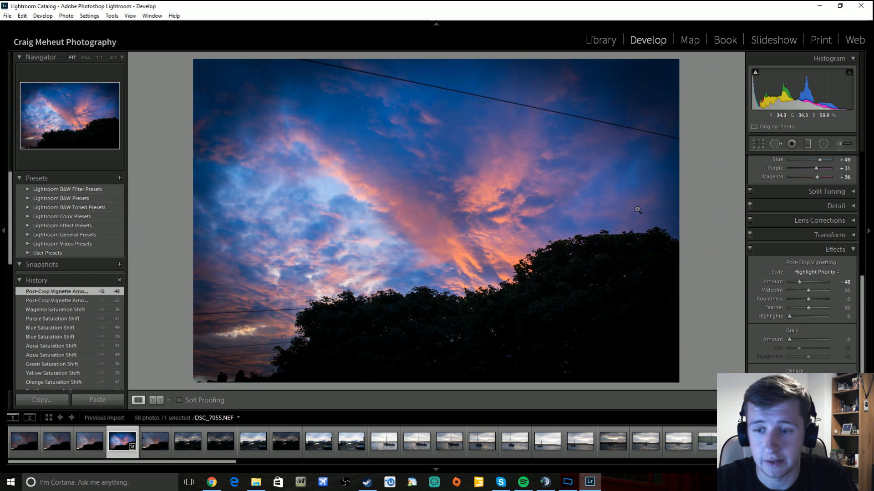
Try a grain amount of 56, inspecting the sky and trees up close, and set the grain back to 0.
{"action": "mouse_move", "coordinate": [790, 339]}
{"action": "left_mouse_down"}
{"action": "mouse_move", "coordinate": [806, 341]}
{"action": "mouse_move", "coordinate": [795, 342]}
{"action": "left_mouse_up"}
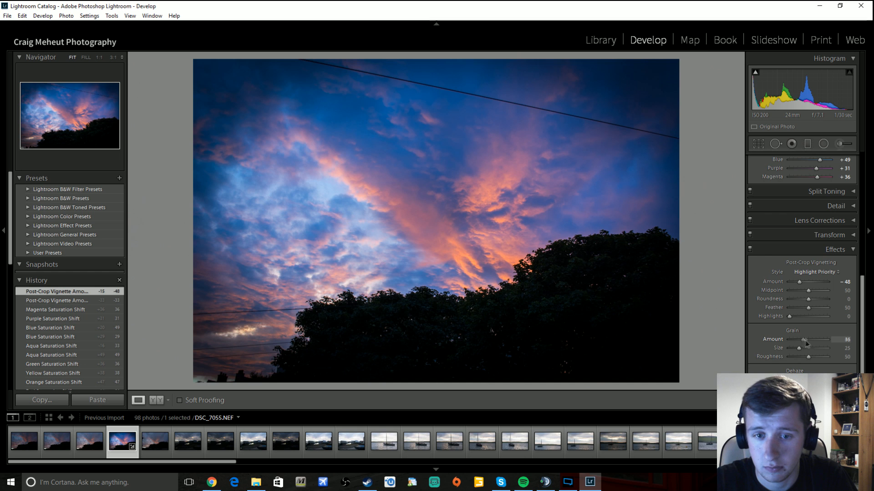
{"action": "left_click", "coordinate": [561, 249]}
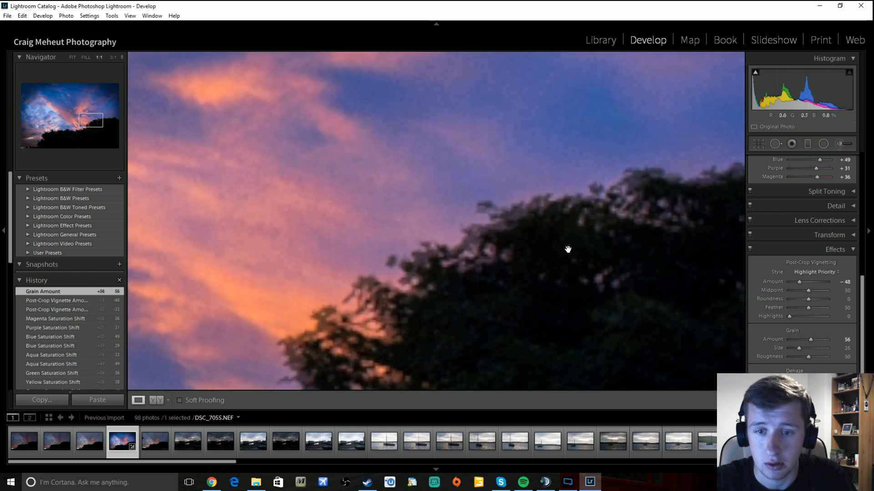
{"action": "left_click_drag", "start_coordinate": [810, 340], "coordinate": [786, 342]}
{"action": "left_click_drag", "start_coordinate": [452, 242], "coordinate": [501, 206]}
{"action": "left_click", "coordinate": [508, 212]}
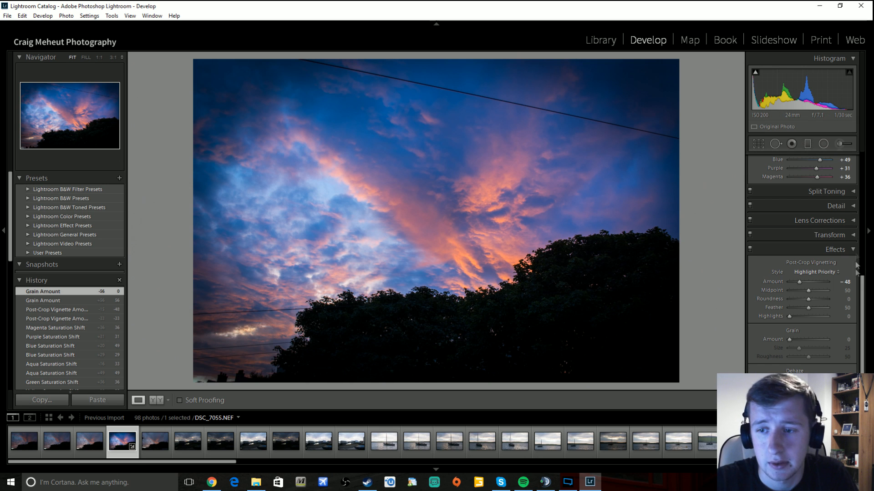
Try dehaze amounts of +45 and -100, inspecting the clouds up close, and set the dehaze amount to +2.
{"action": "scroll", "coordinate": [864, 299], "scroll_direction": "down", "scroll_amount": 1}
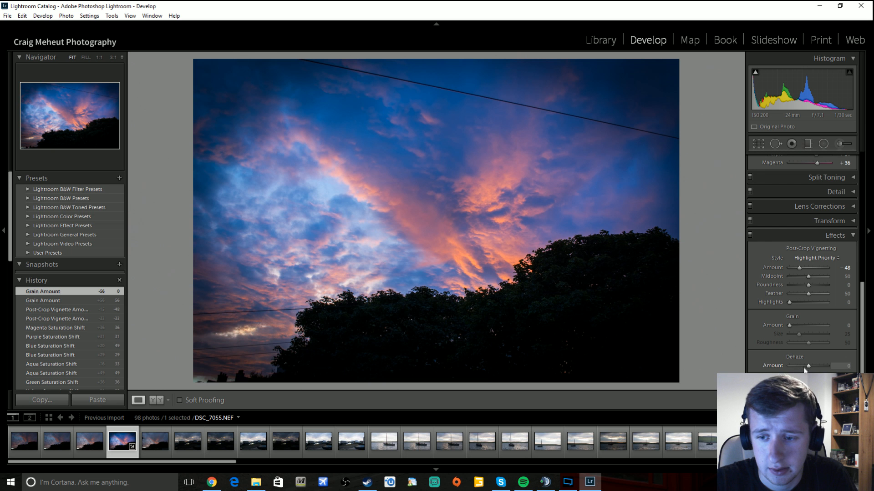
{"action": "mouse_move", "coordinate": [808, 366]}
{"action": "left_mouse_down"}
{"action": "mouse_move", "coordinate": [789, 372]}
{"action": "mouse_move", "coordinate": [817, 370]}
{"action": "left_mouse_up"}
{"action": "left_click", "coordinate": [386, 210]}
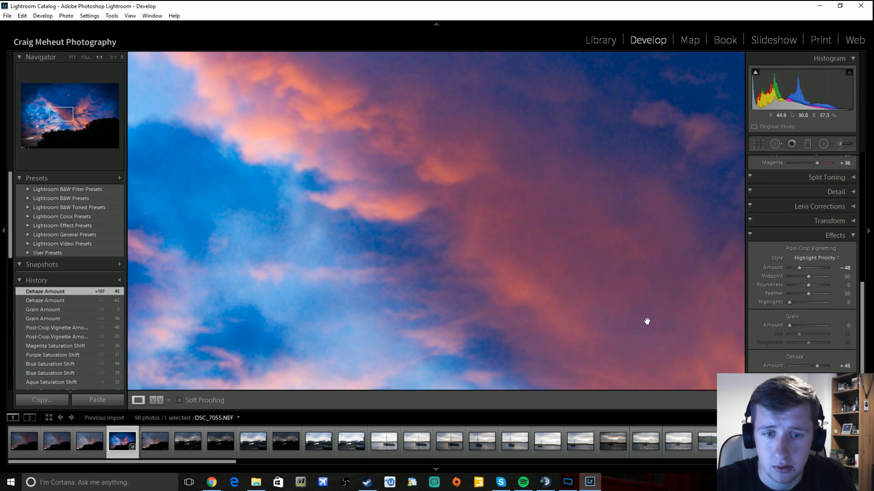
{"action": "left_click_drag", "start_coordinate": [817, 369], "coordinate": [791, 370]}
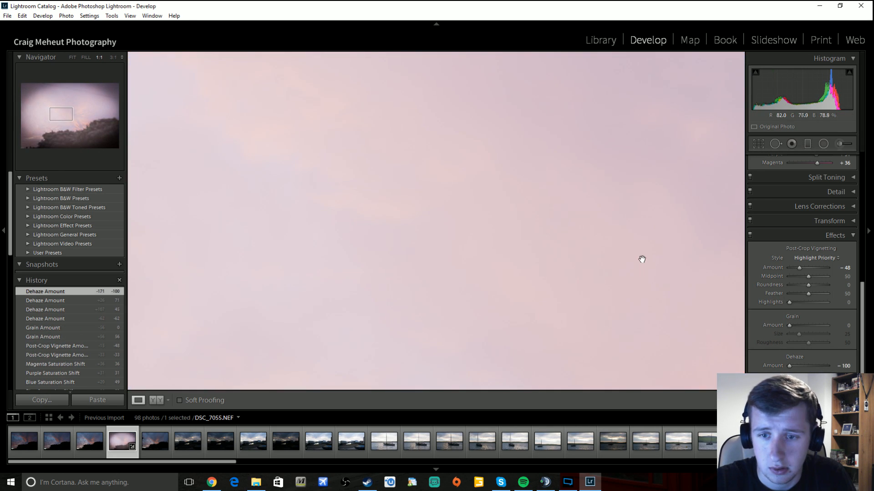
{"action": "double_click", "coordinate": [790, 368]}
{"action": "left_click_drag", "start_coordinate": [809, 368], "coordinate": [817, 369]}
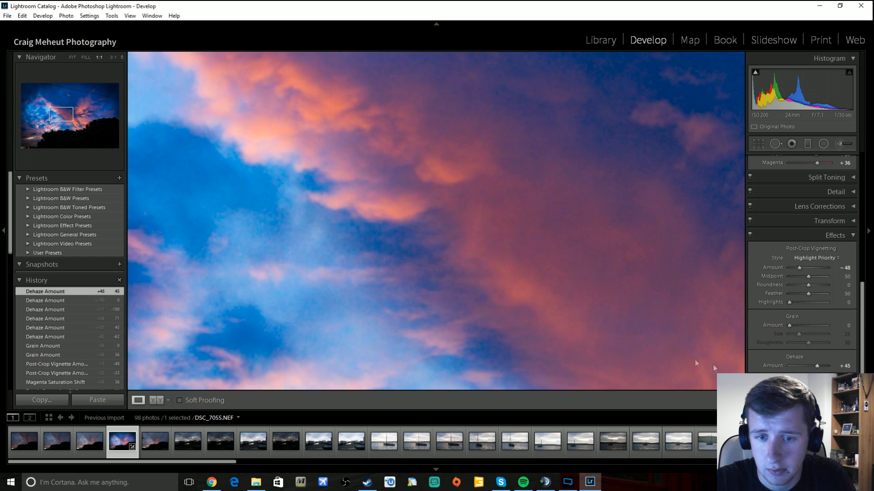
{"action": "left_click", "coordinate": [635, 327]}
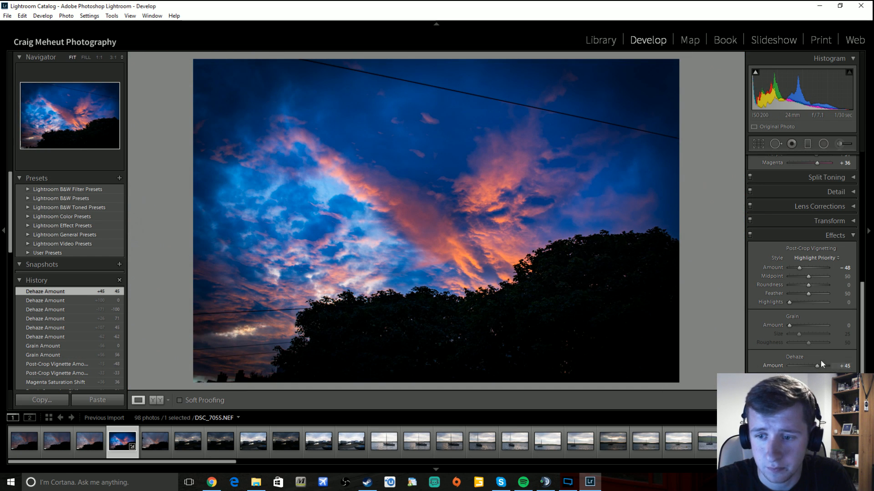
{"action": "left_click_drag", "start_coordinate": [817, 365], "coordinate": [808, 367]}
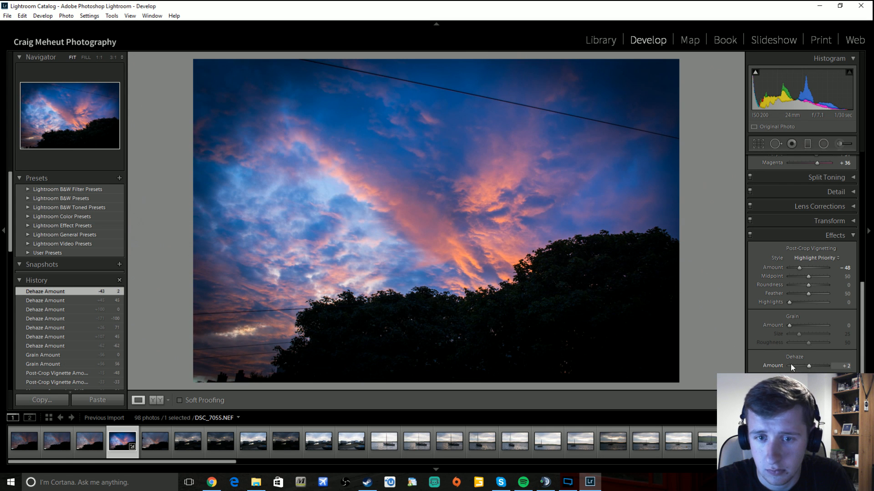
{"action": "left_click", "coordinate": [447, 245]}
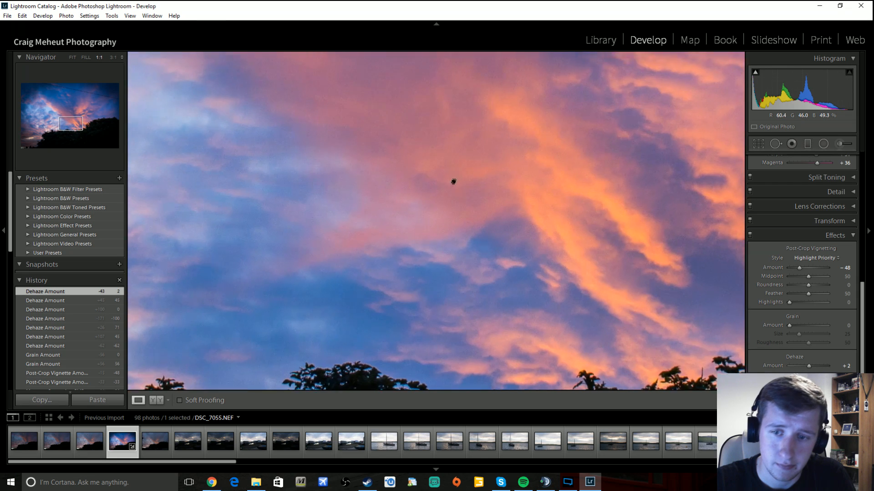
Fit the whole sunset photo in view and open its export settings.
{"action": "left_click_drag", "start_coordinate": [453, 182], "coordinate": [456, 172]}
{"action": "left_click_drag", "start_coordinate": [444, 283], "coordinate": [456, 168]}
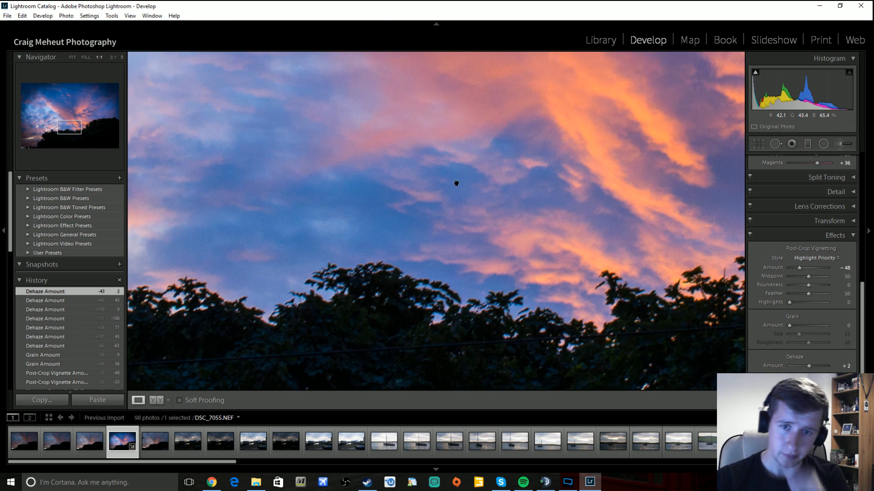
{"action": "left_click", "coordinate": [473, 191]}
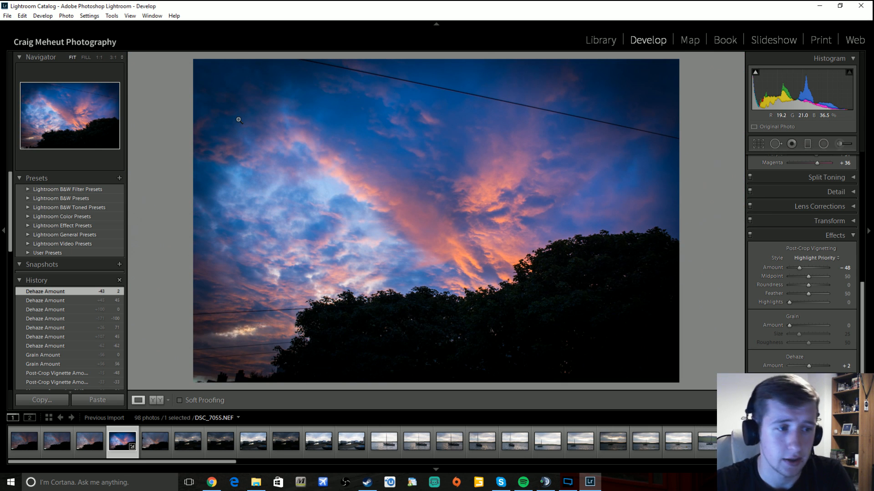
{"action": "left_click", "coordinate": [8, 17]}
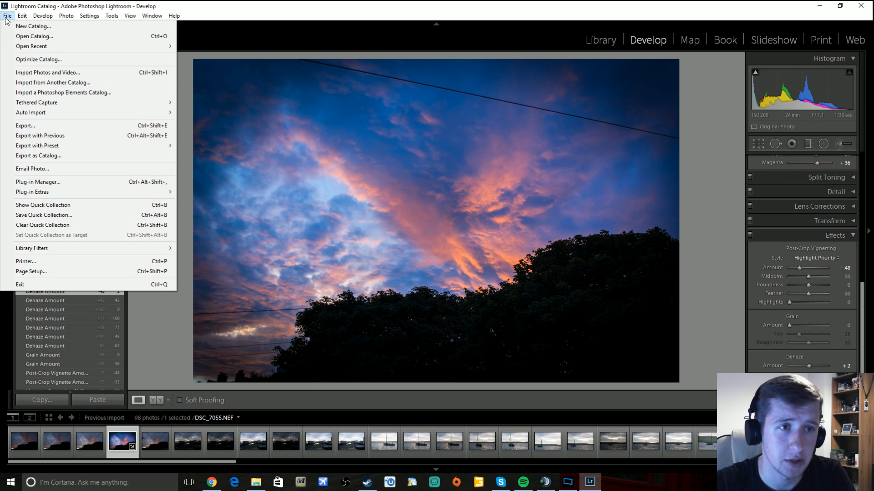
{"action": "left_click", "coordinate": [90, 129]}
{"action": "left_click", "coordinate": [499, 277]}
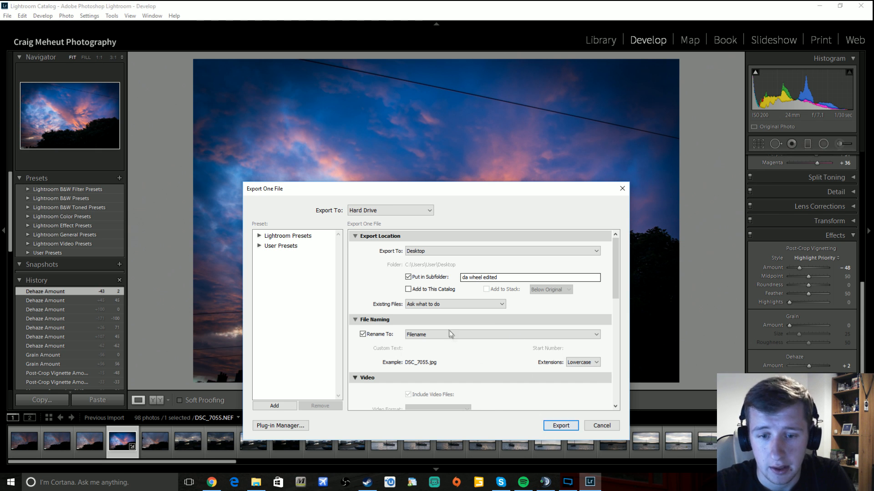
Set the JPEG export quality to 100 and keep the sRGB colour space.
{"action": "left_click_drag", "start_coordinate": [614, 290], "coordinate": [599, 341]}
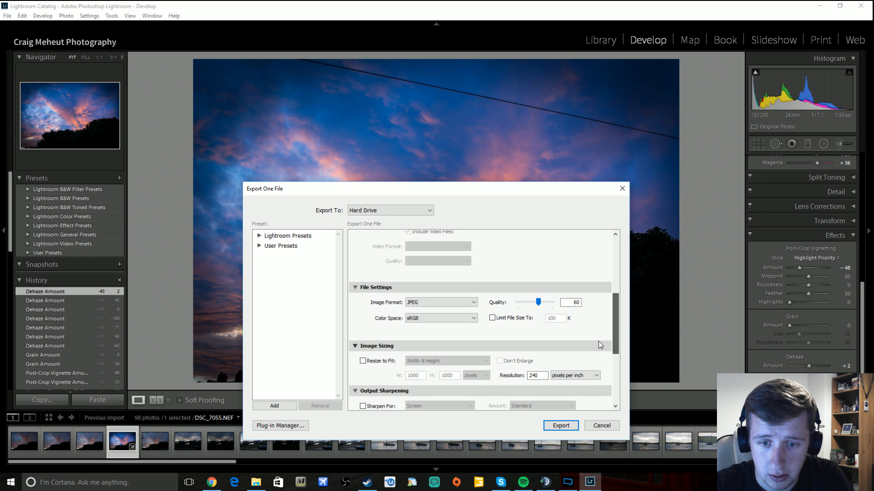
{"action": "left_click_drag", "start_coordinate": [536, 302], "coordinate": [545, 302]}
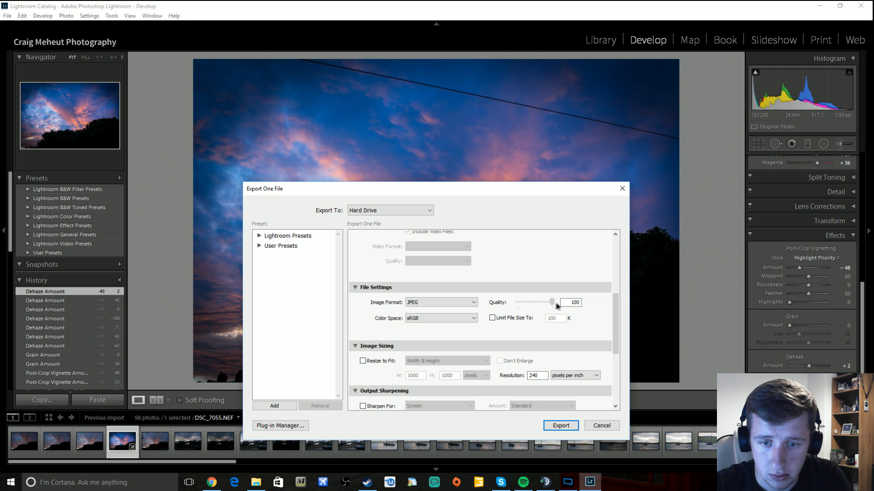
{"action": "left_click", "coordinate": [467, 319]}
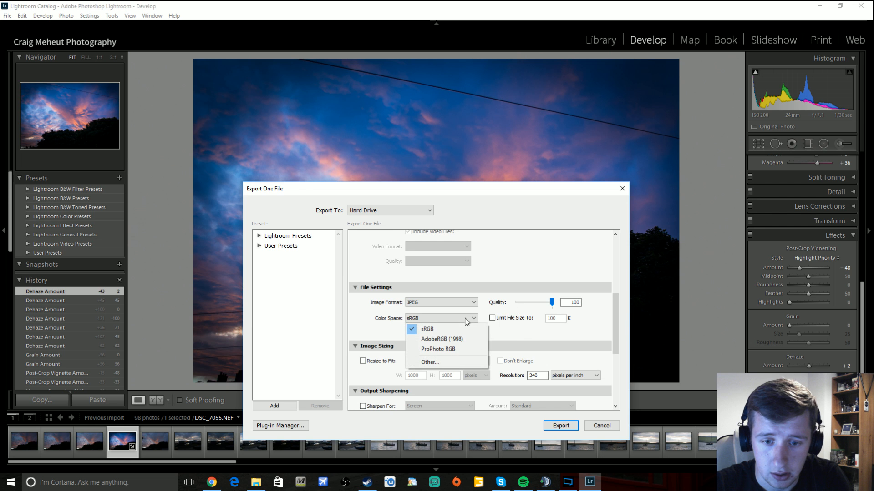
{"action": "left_click", "coordinate": [530, 336]}
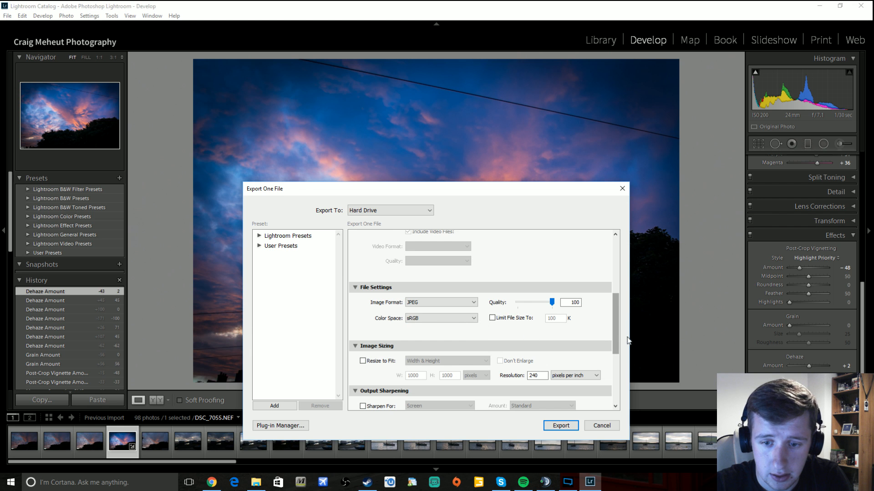
Check the remaining export settings and export the photo to the "da wheel edited" subfolder on the desktop.
{"action": "left_click_drag", "start_coordinate": [616, 337], "coordinate": [613, 351]}
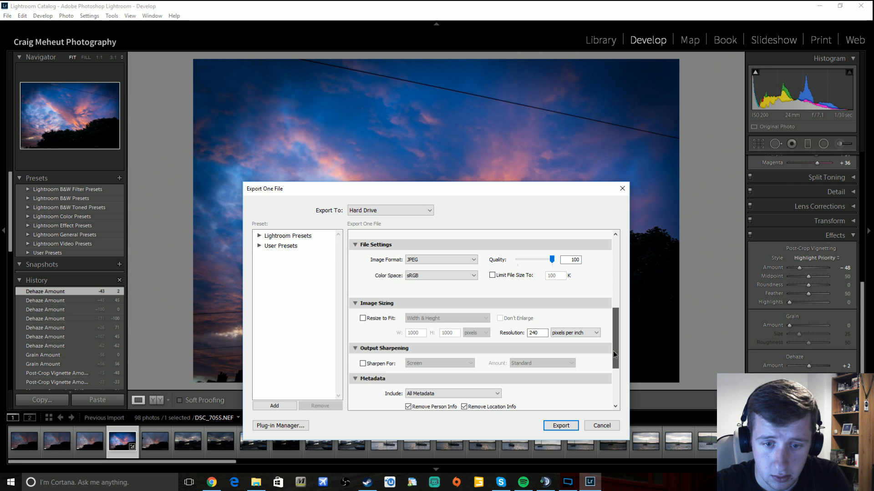
{"action": "left_click_drag", "start_coordinate": [613, 351], "coordinate": [615, 283]}
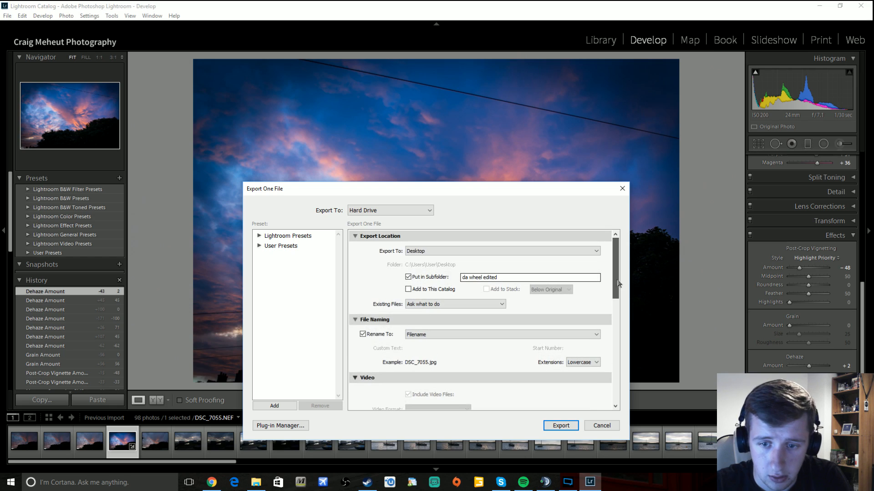
{"action": "left_click", "coordinate": [567, 426]}
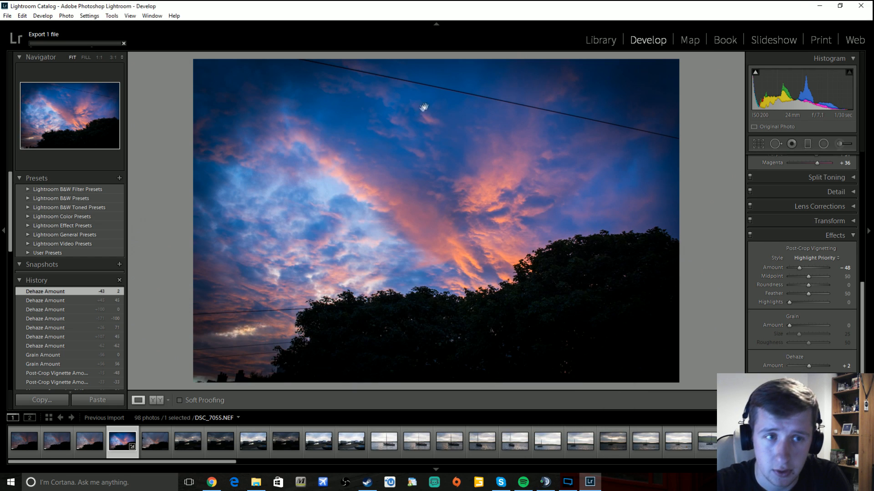
Switch from Lightroom to the desktop and open the "da wheel edited" folder.
{"action": "left_click", "coordinate": [819, 6]}
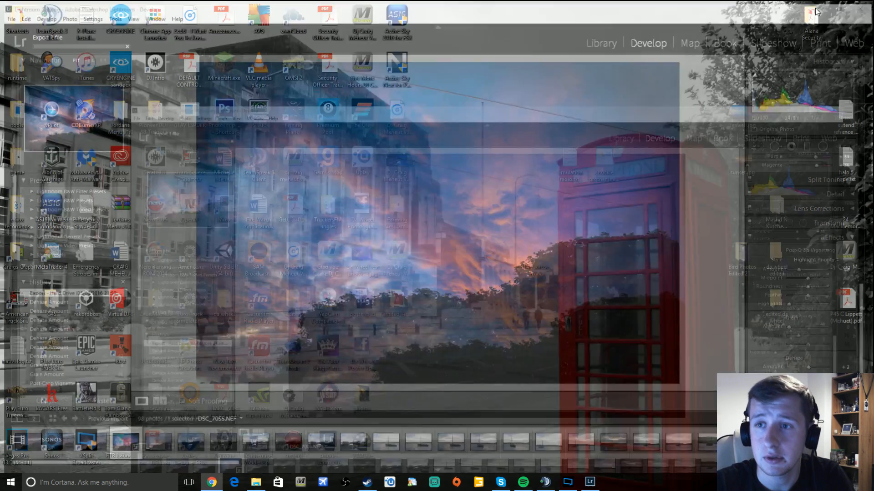
{"action": "left_click", "coordinate": [790, 307]}
{"action": "left_click", "coordinate": [776, 263]}
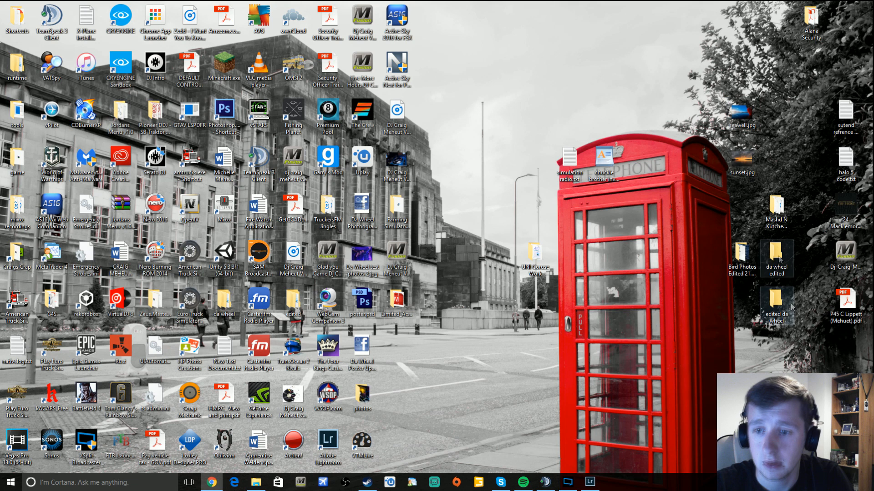
{"action": "double_click", "coordinate": [778, 259]}
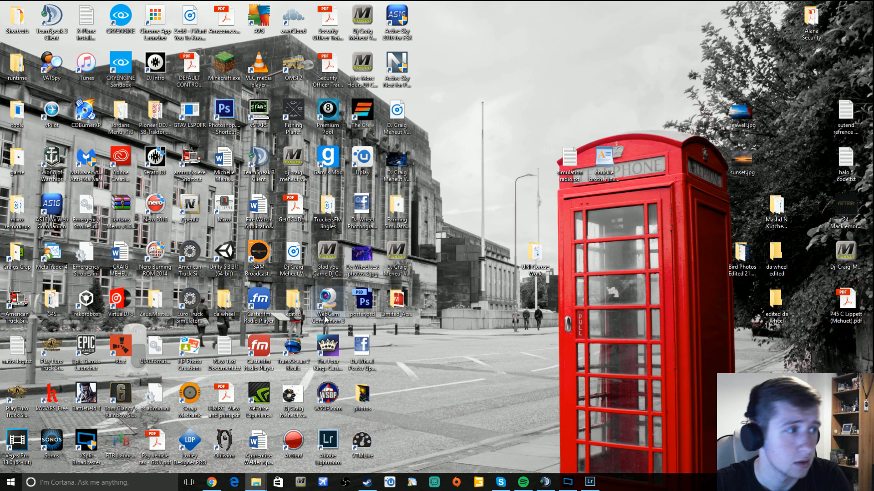